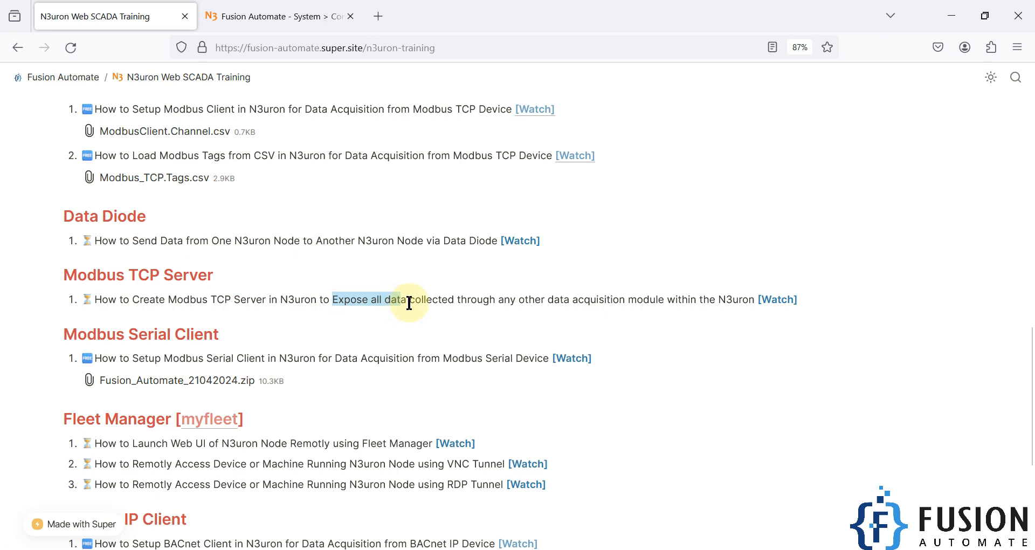
Read through the Modbus TCP Server lesson title on the training page, highlighting the part about exposing collected data
drag(409, 302, 755, 299)
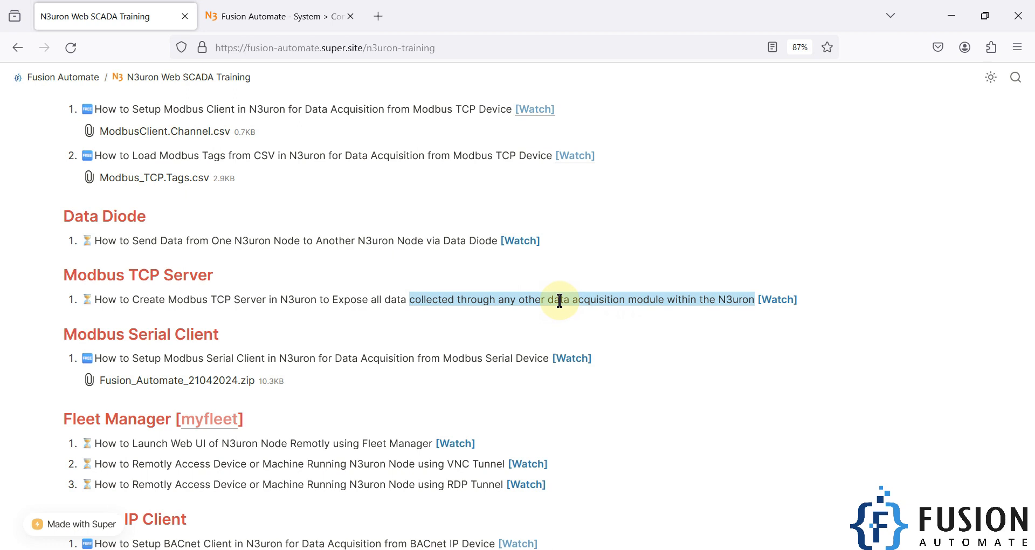
click(369, 305)
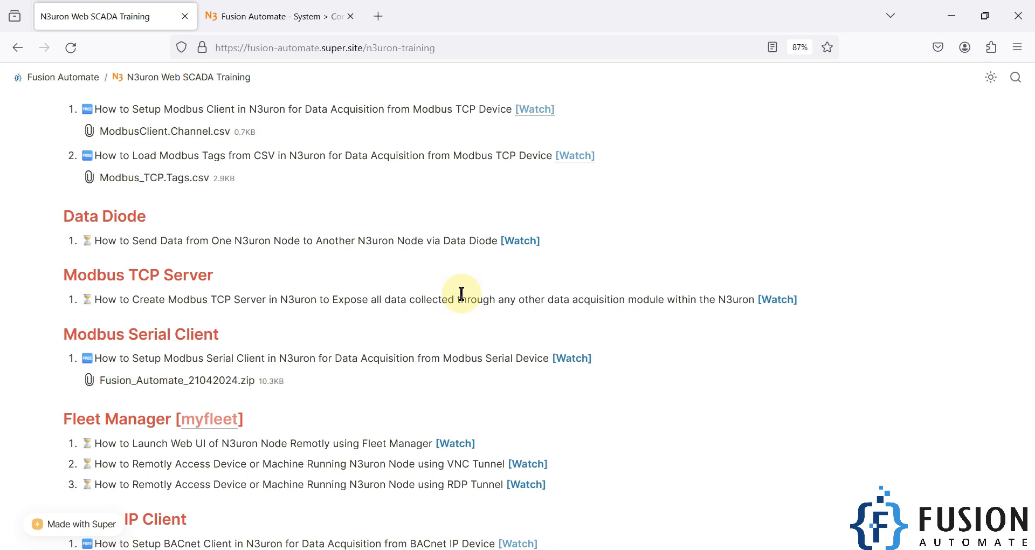
scroll(461, 294, up, 4)
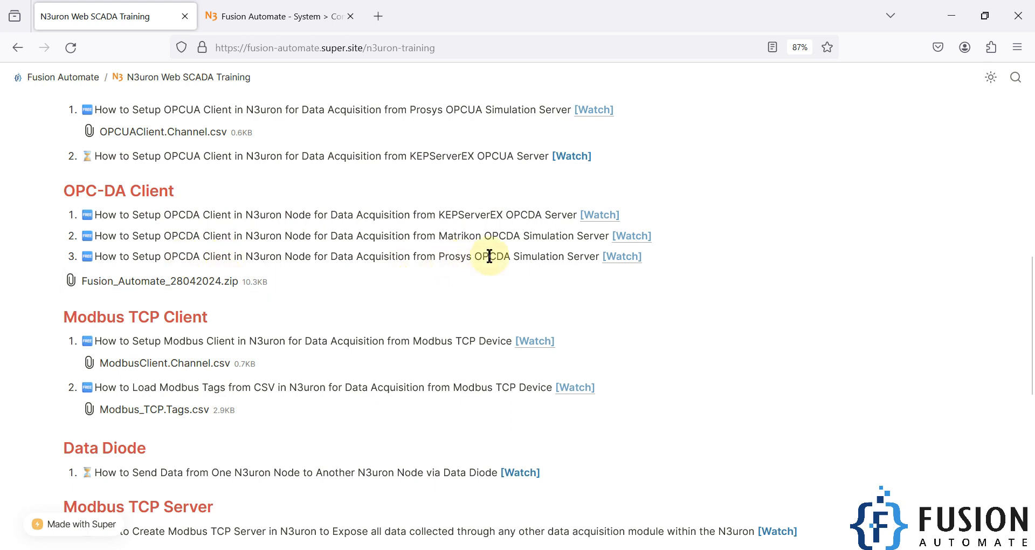
Switch to the N3uron web interface and compare the realtime tags of the Prosys_Client_Tag, Matrikon_Client_Tag and KEPServer_Client_Tag groups
click(272, 8)
click(76, 145)
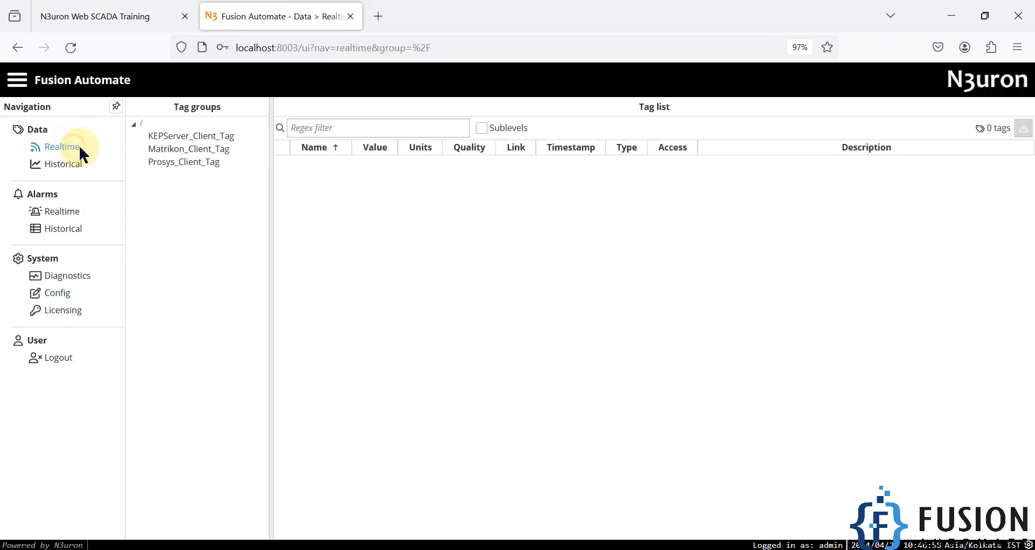
click(190, 162)
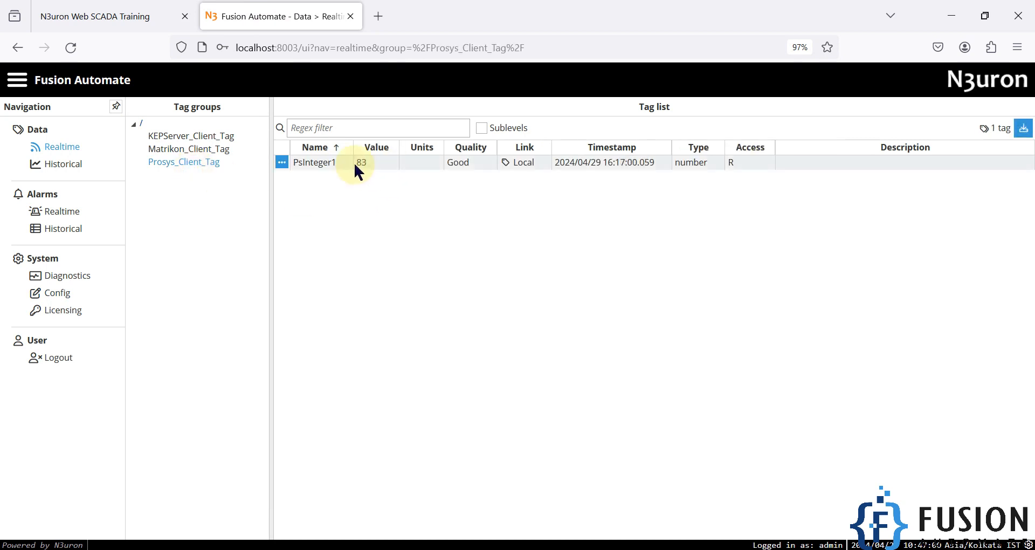
click(173, 149)
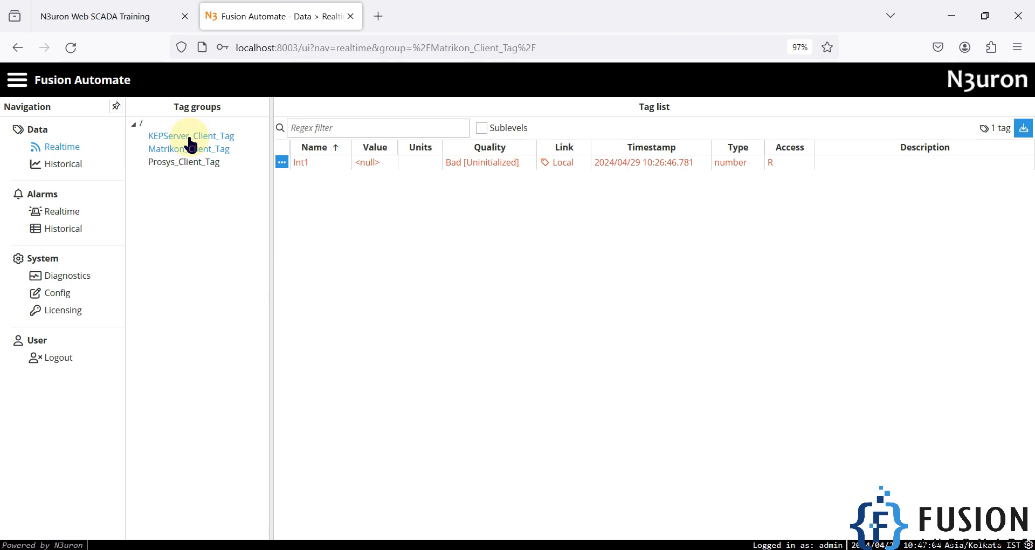
click(190, 139)
click(221, 150)
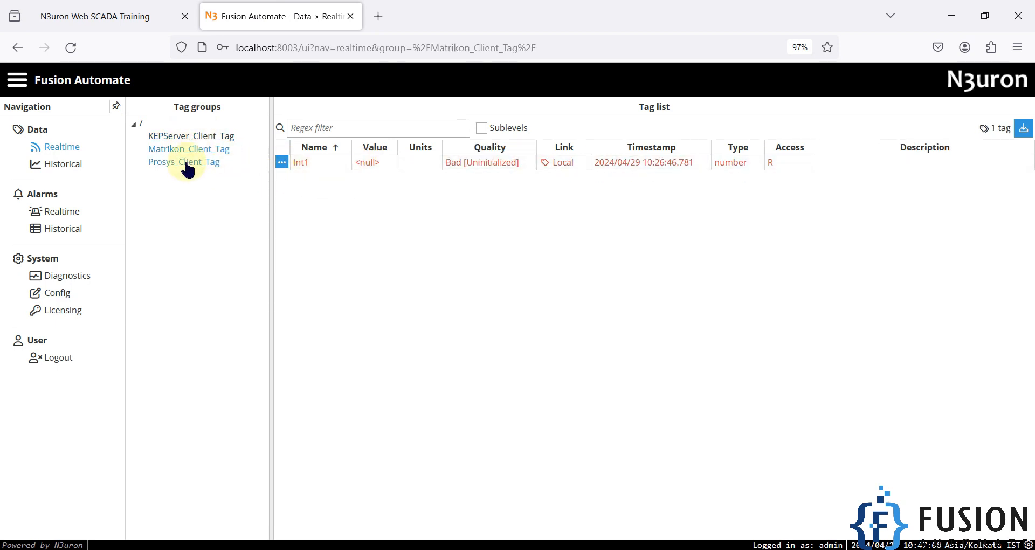
click(192, 136)
click(199, 169)
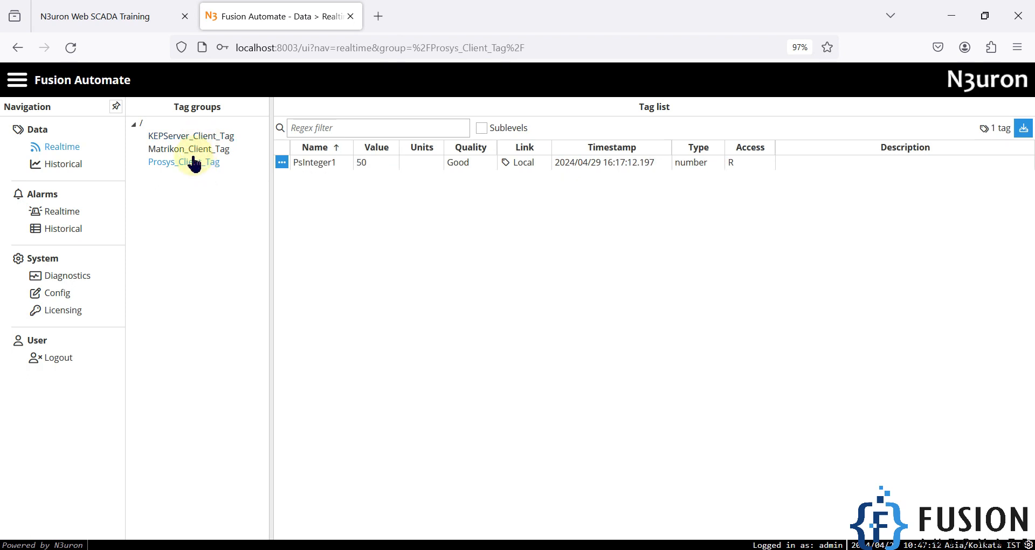
click(193, 137)
click(208, 164)
click(201, 137)
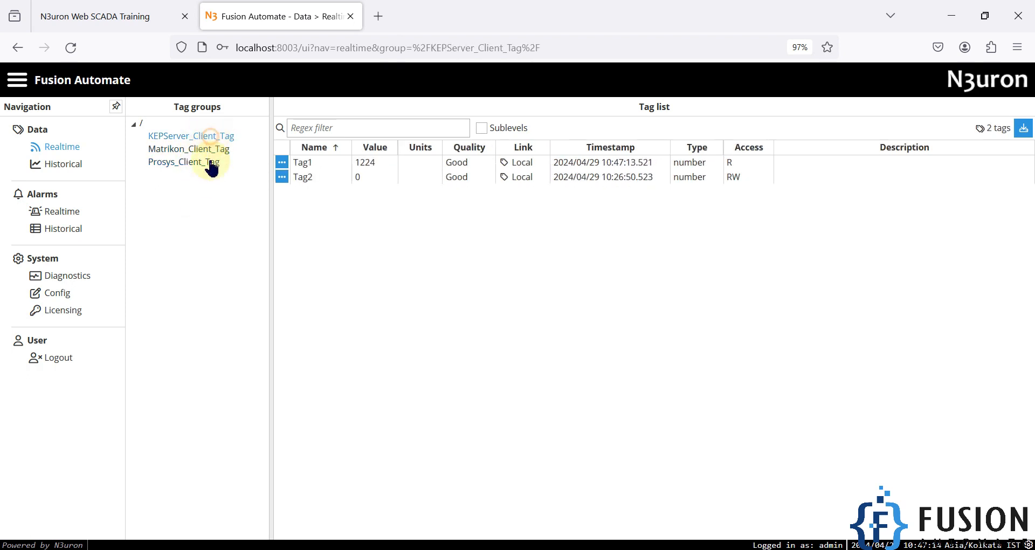
click(209, 164)
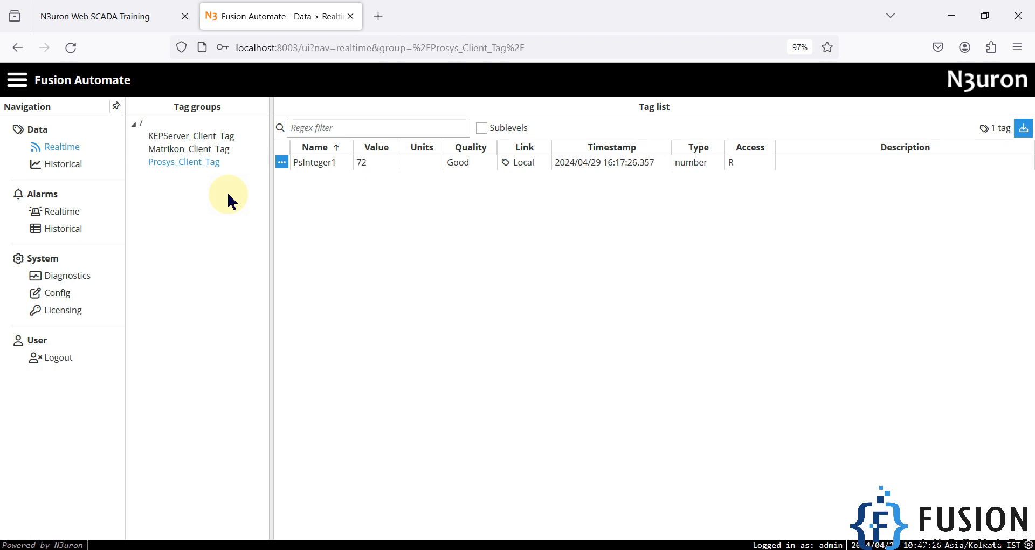
Switch to the n3uron.jpg architecture diagram and examine its data acquisition, cloud services and data delivery sections up close
key(alt+Tab)
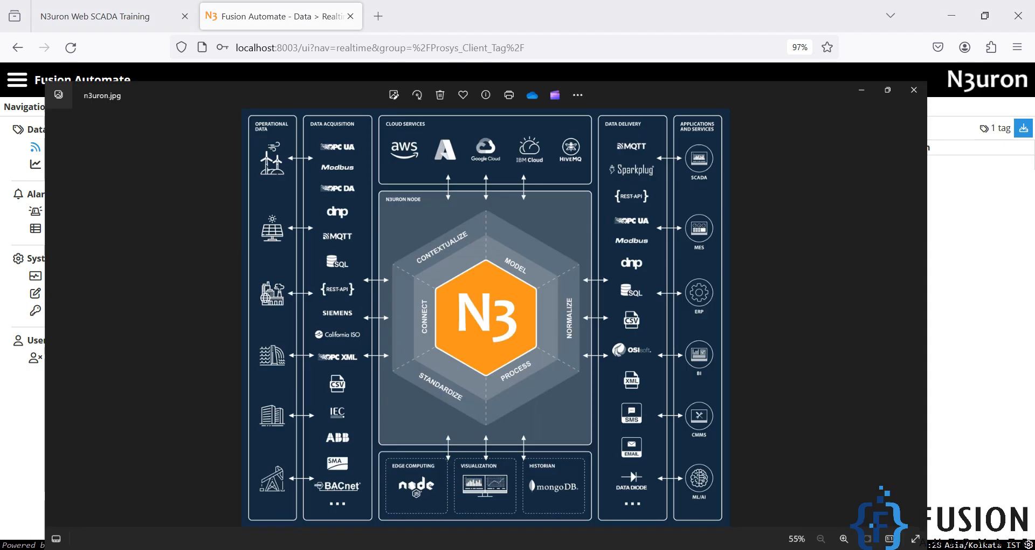
scroll(518, 274, up, 2)
scroll(519, 273, up, 3)
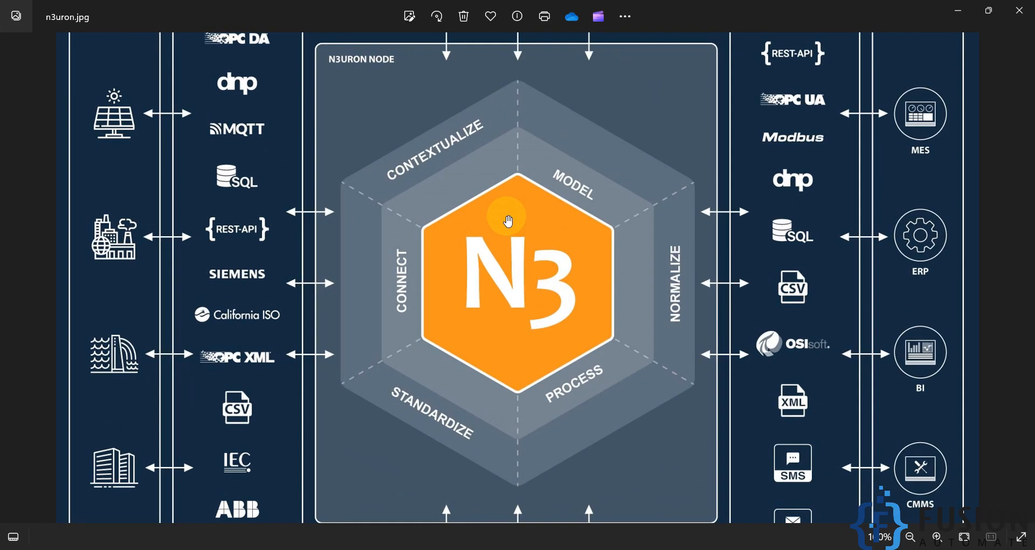
drag(501, 185, 507, 393)
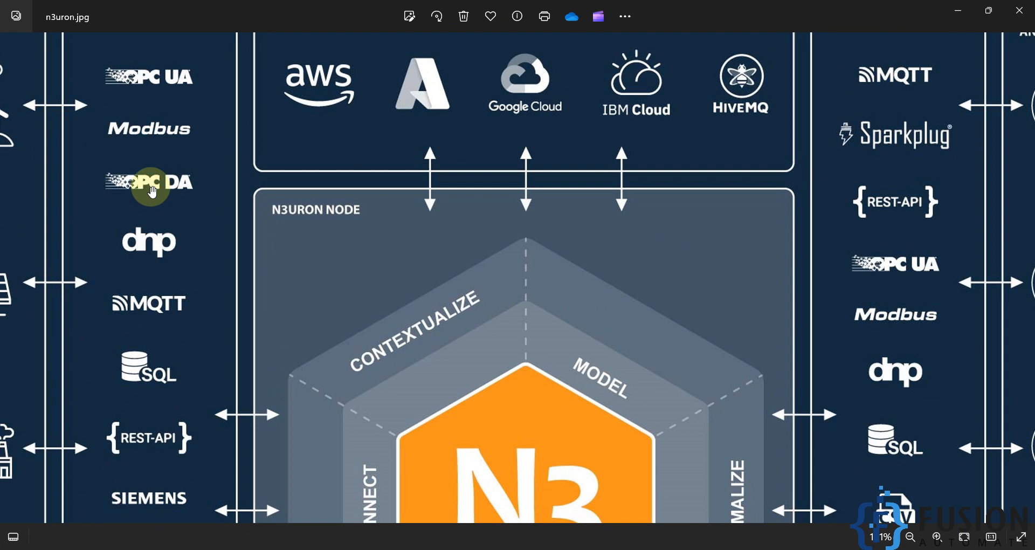
drag(148, 178, 162, 250)
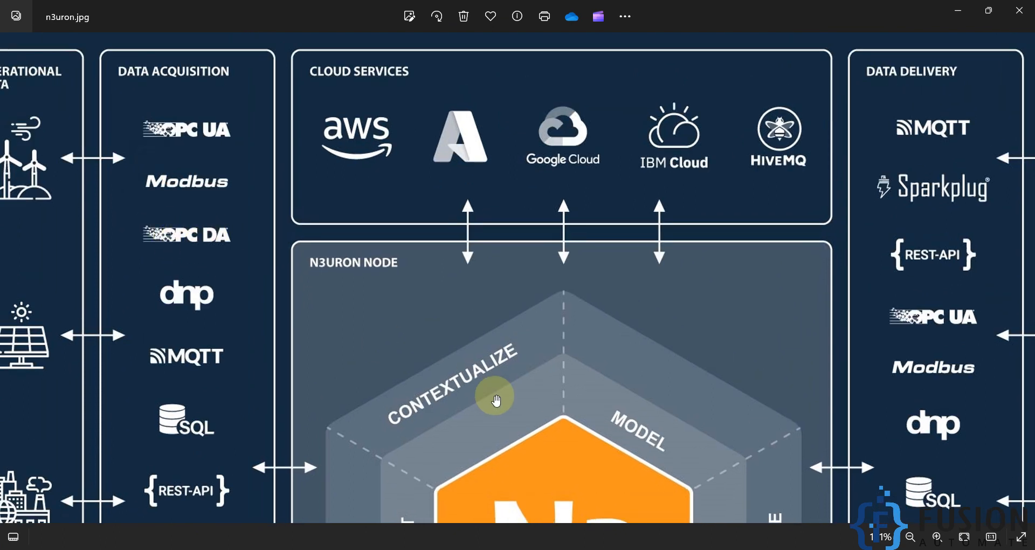
scroll(492, 397, down, 3)
scroll(568, 277, down, 5)
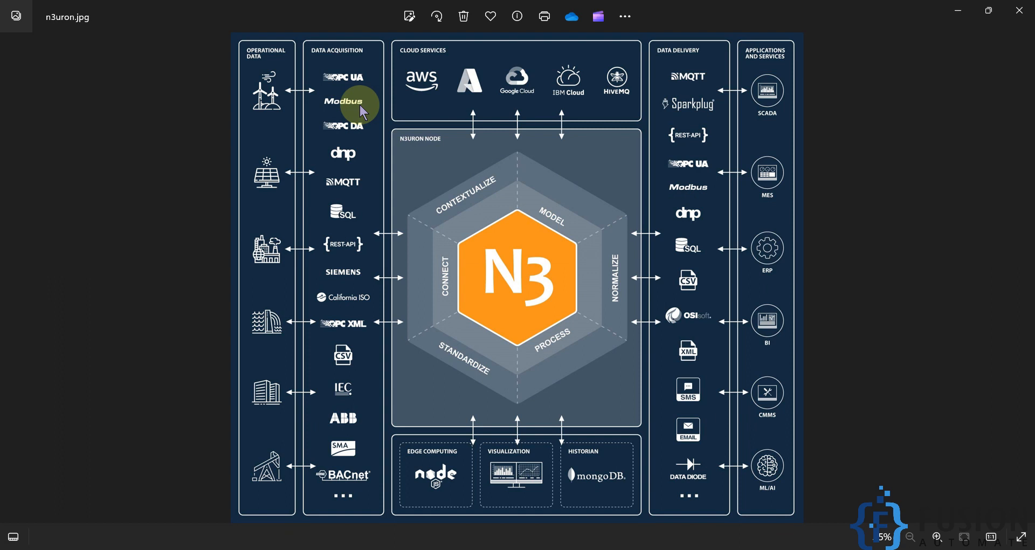
Return to the N3uron web interface in the browser and view the realtime tags of the KEPServer_Client_Tag group
click(165, 549)
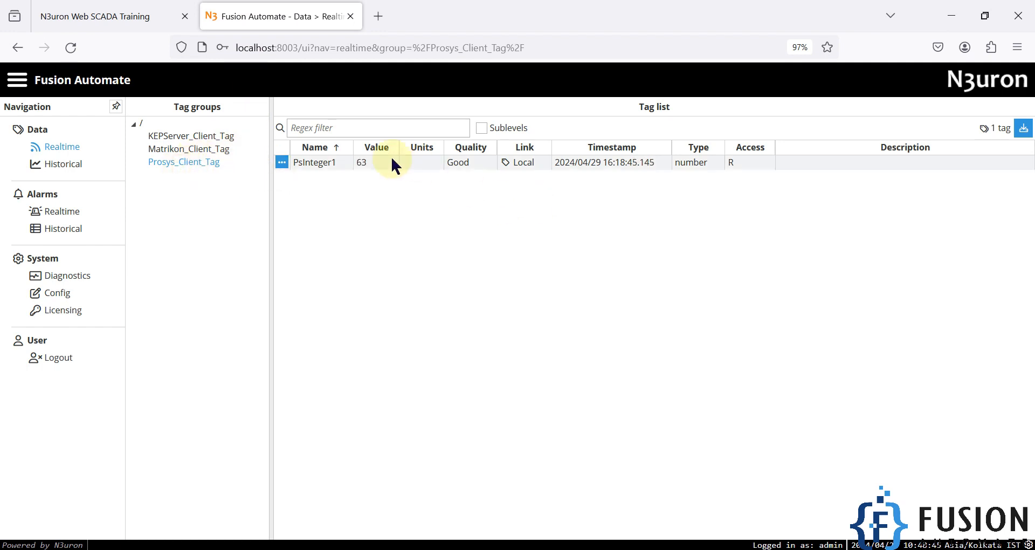
click(229, 137)
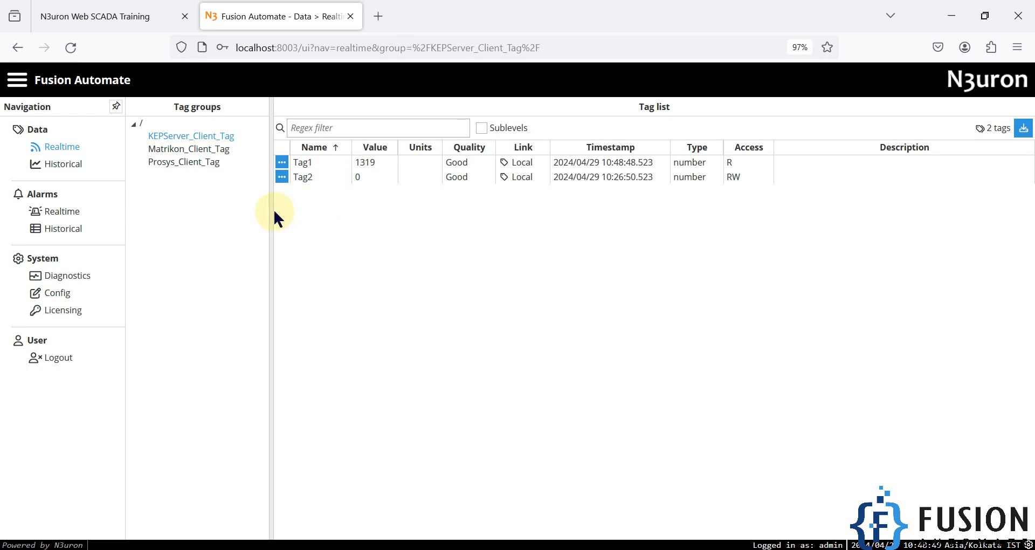
Add a new module named Modbus_TCP_Server to the node's system configuration
click(61, 296)
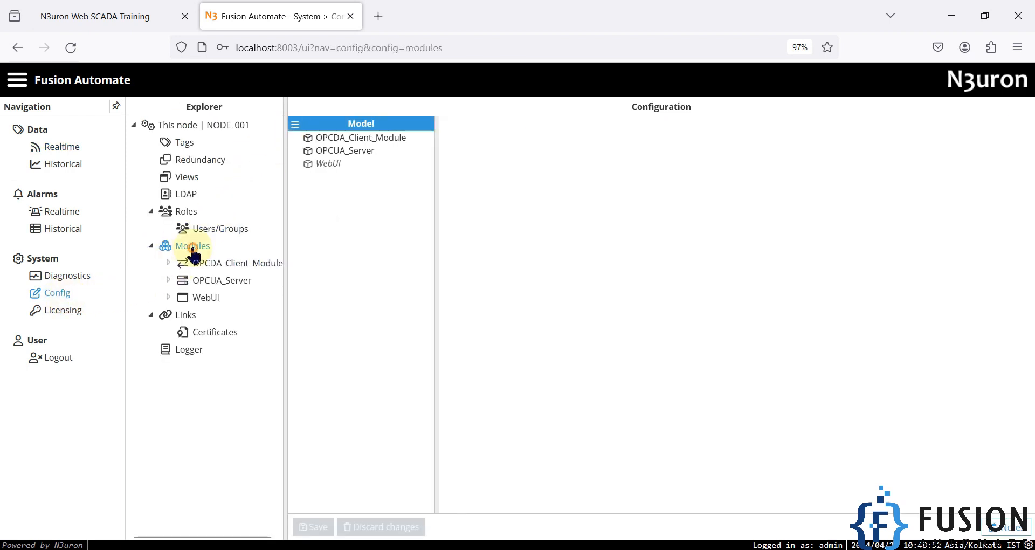
click(294, 125)
click(318, 151)
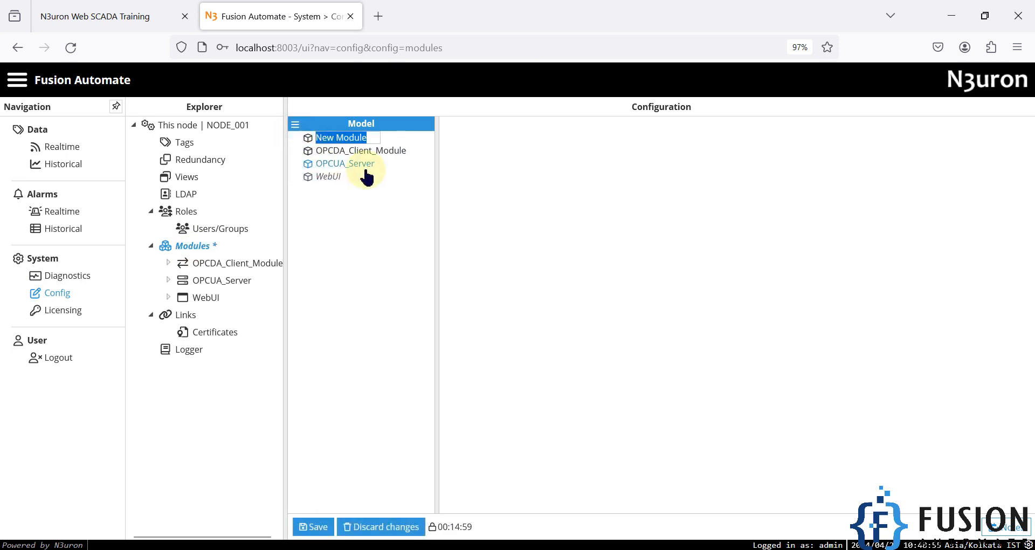
text(Modbus_TCP)
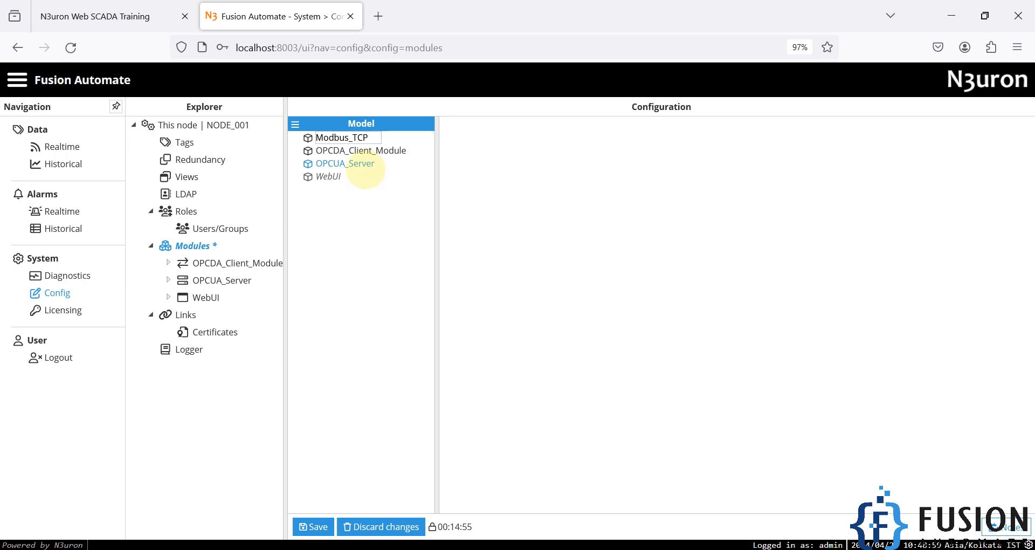
text(_Server)
key(Return)
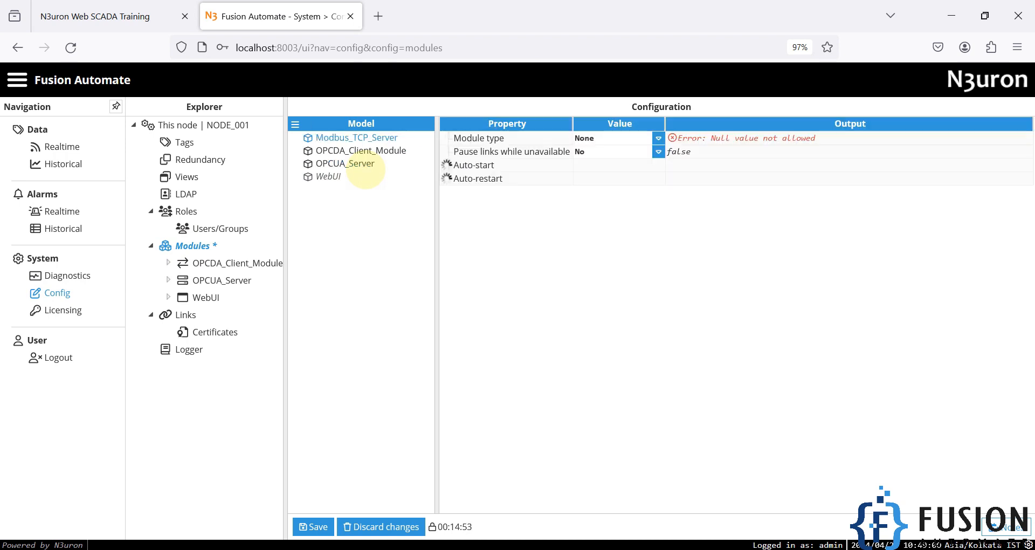
Set the module type of Modbus_TCP_Server to ModbusServer and save the modules configuration
click(616, 139)
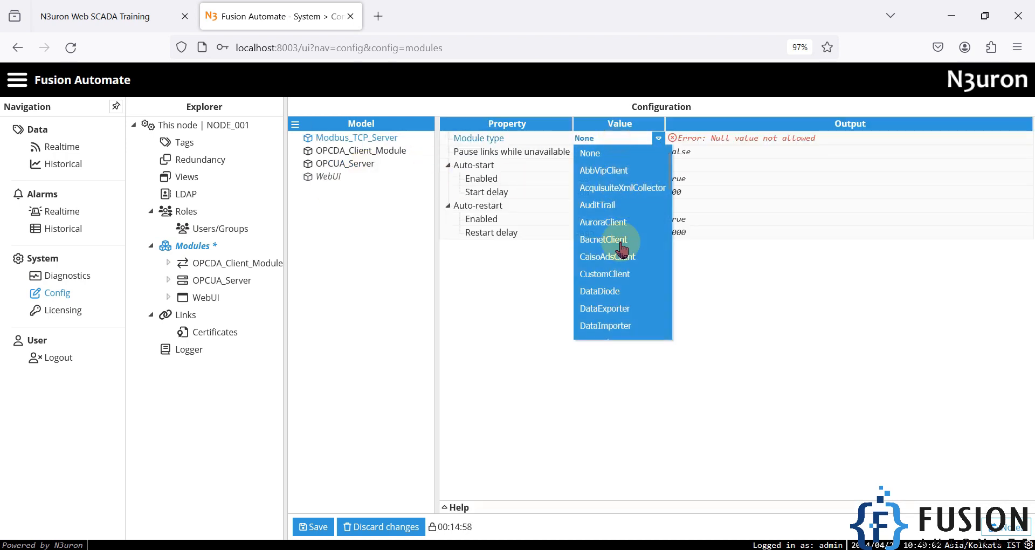
scroll(630, 269, down, 3)
scroll(630, 269, down, 5)
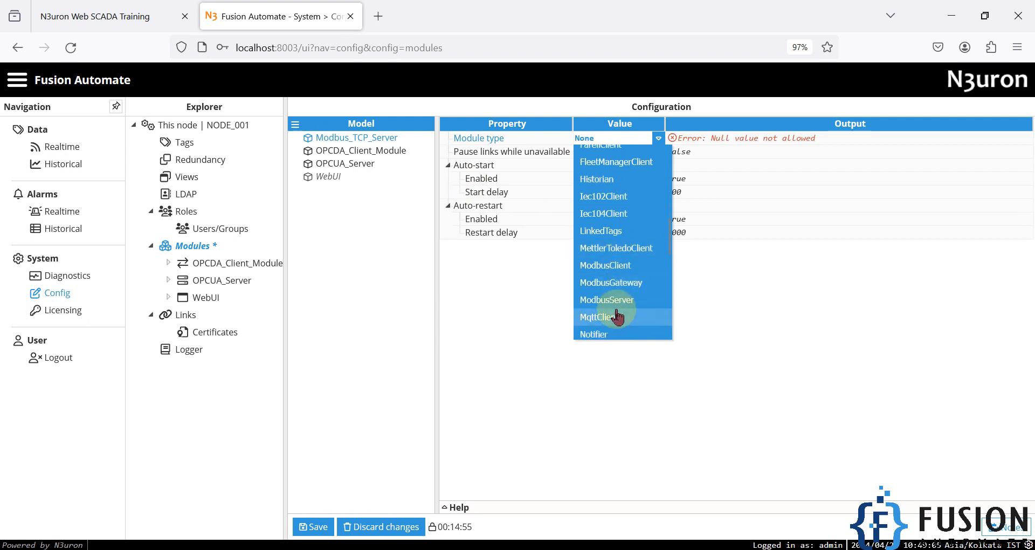
click(612, 299)
click(310, 527)
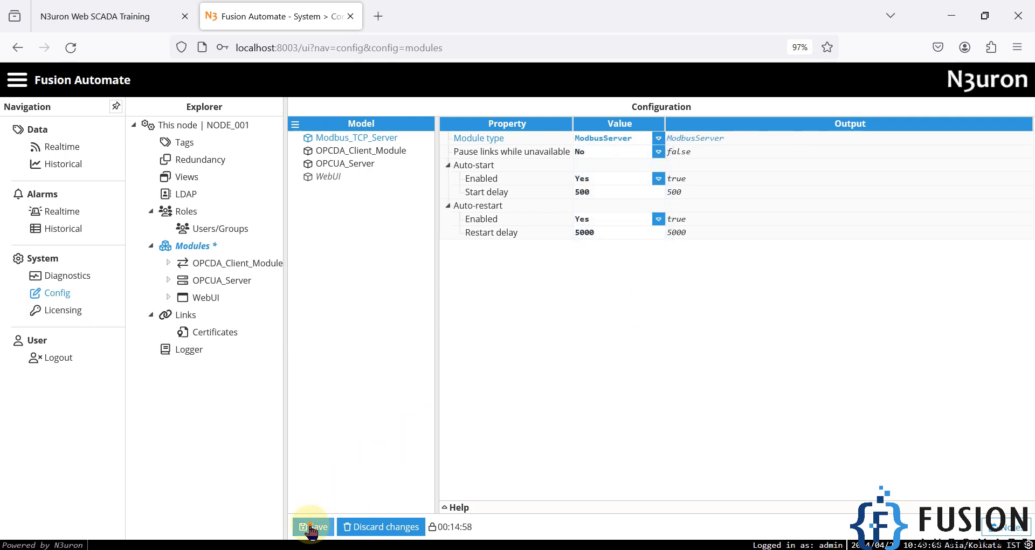
Create a channel named Modbus_Server_Channel in the Modbus_TCP_Server module's model and save the configuration
drag(285, 308, 354, 307)
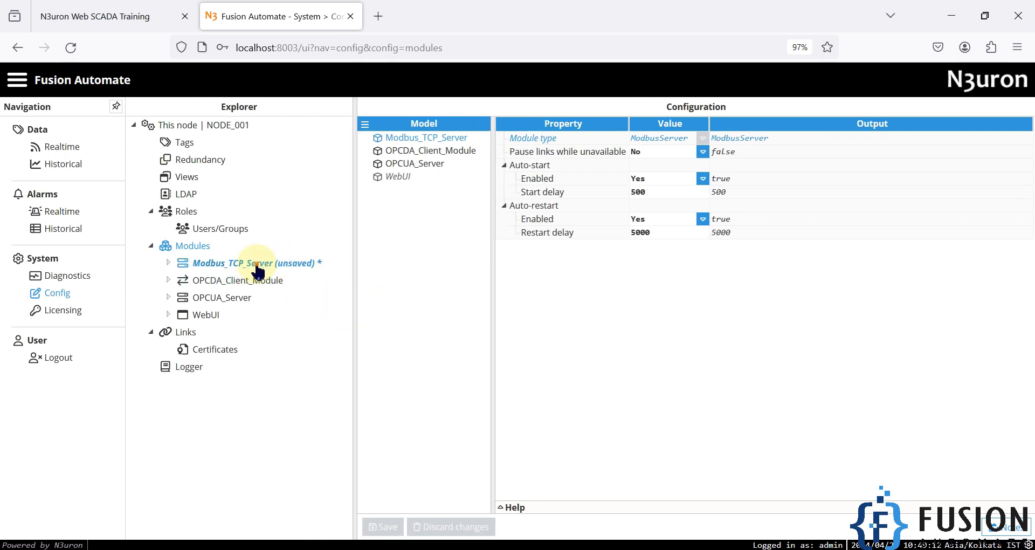
click(256, 267)
click(365, 260)
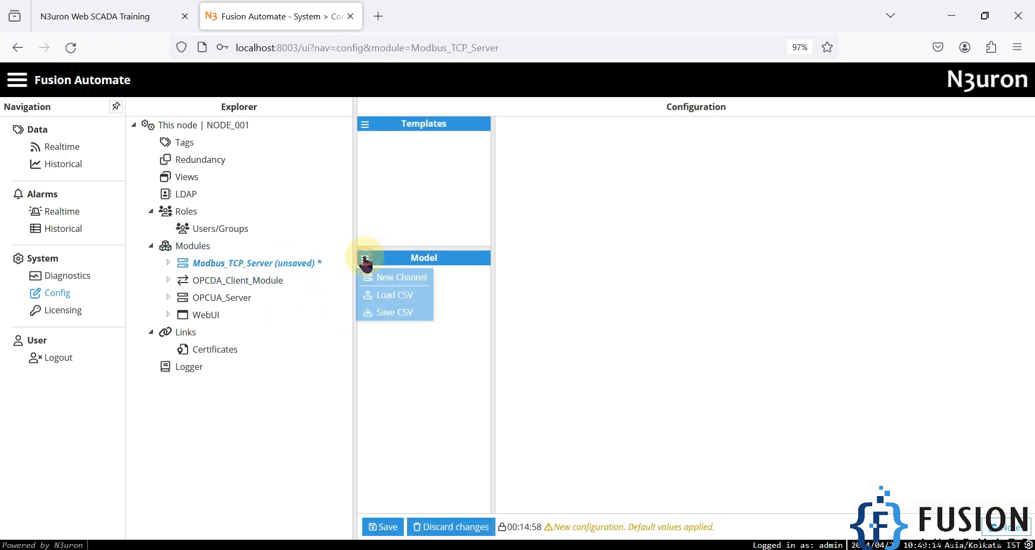
click(399, 277)
text(M)
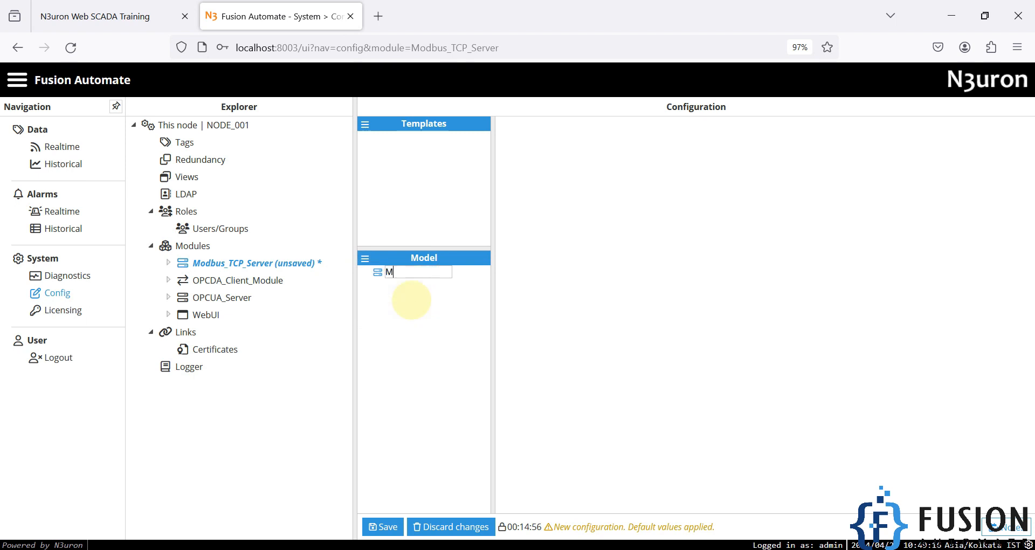
text(odbus_Server_Channel)
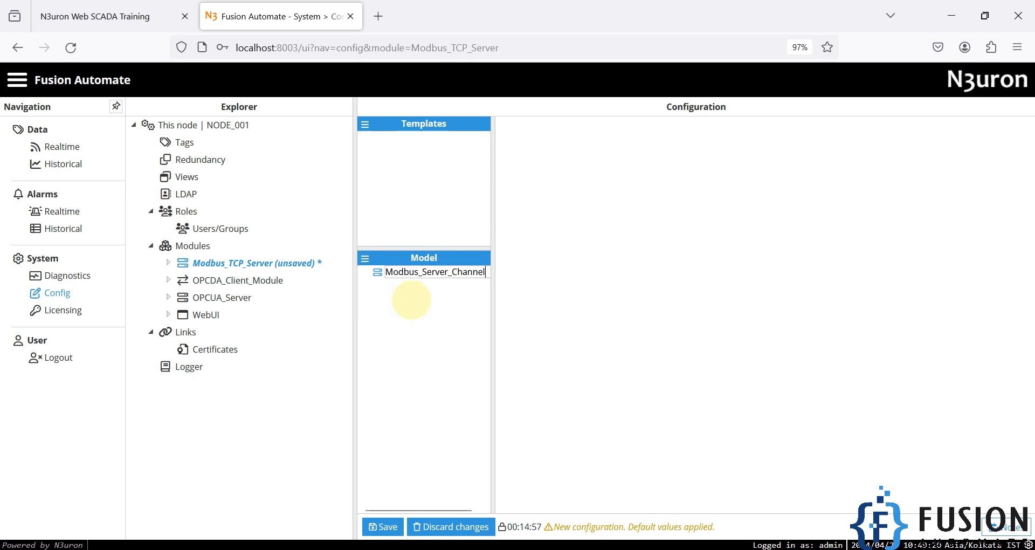
key(Return)
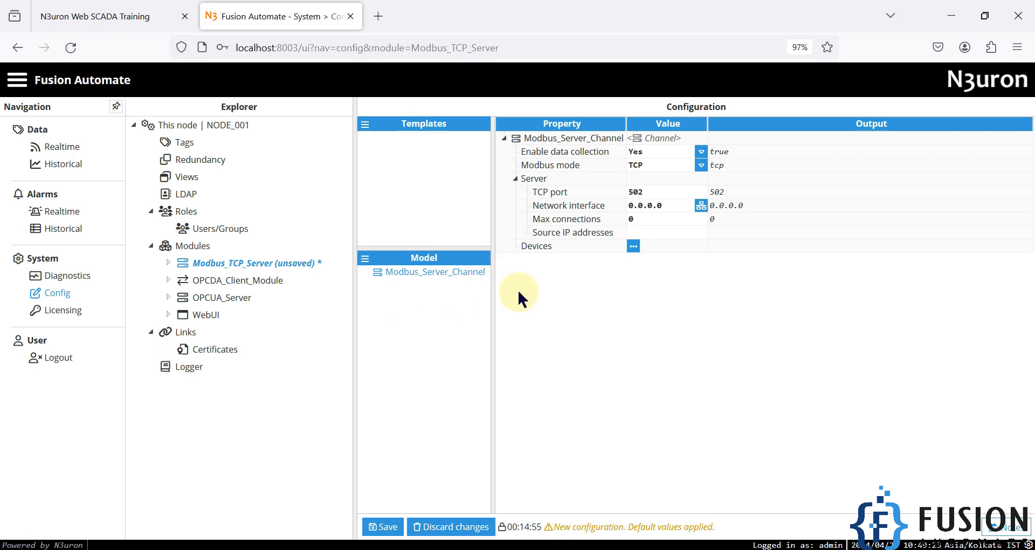
click(392, 528)
click(480, 335)
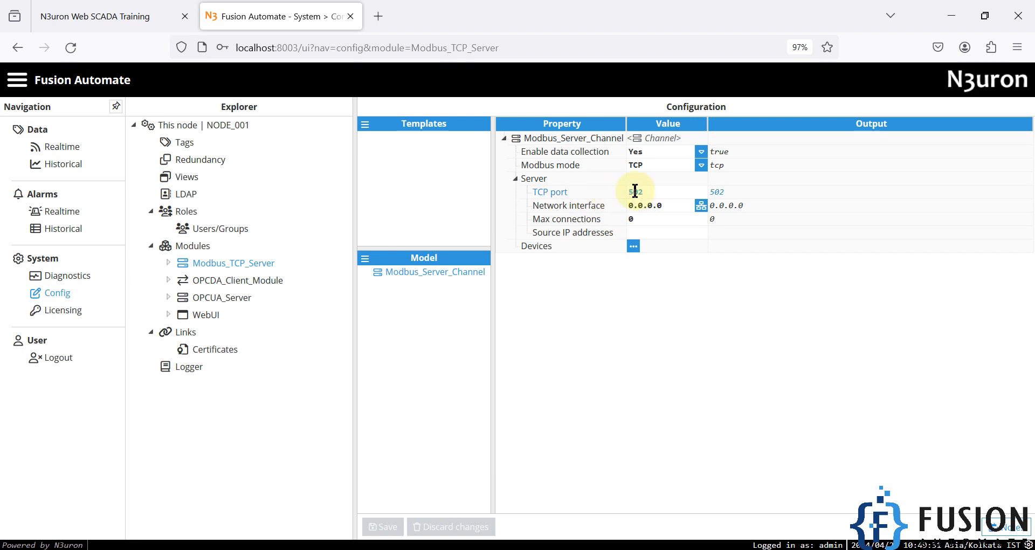
Check the channel's TCP port setting and reread the Modbus TCP Server lesson title on the training page
click(651, 194)
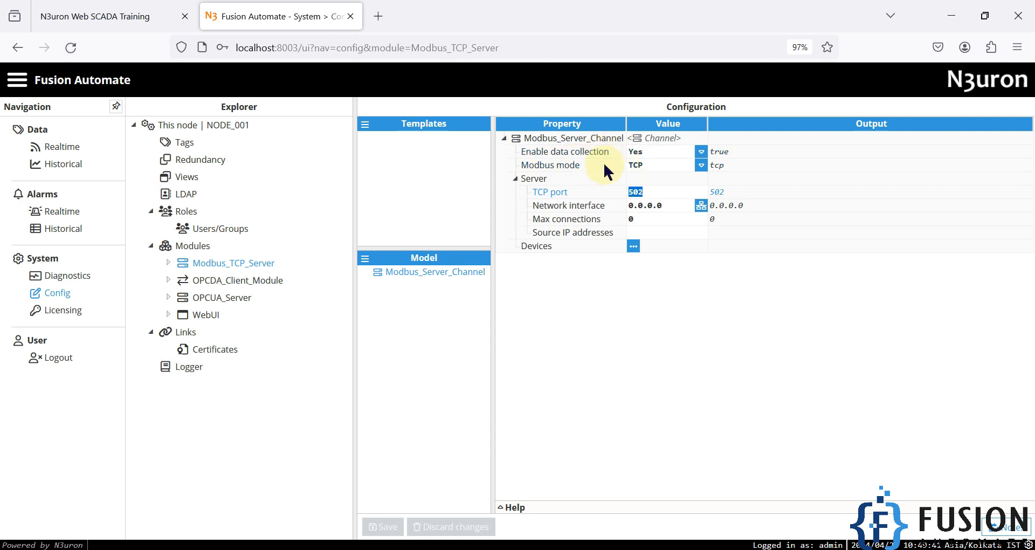
click(162, 16)
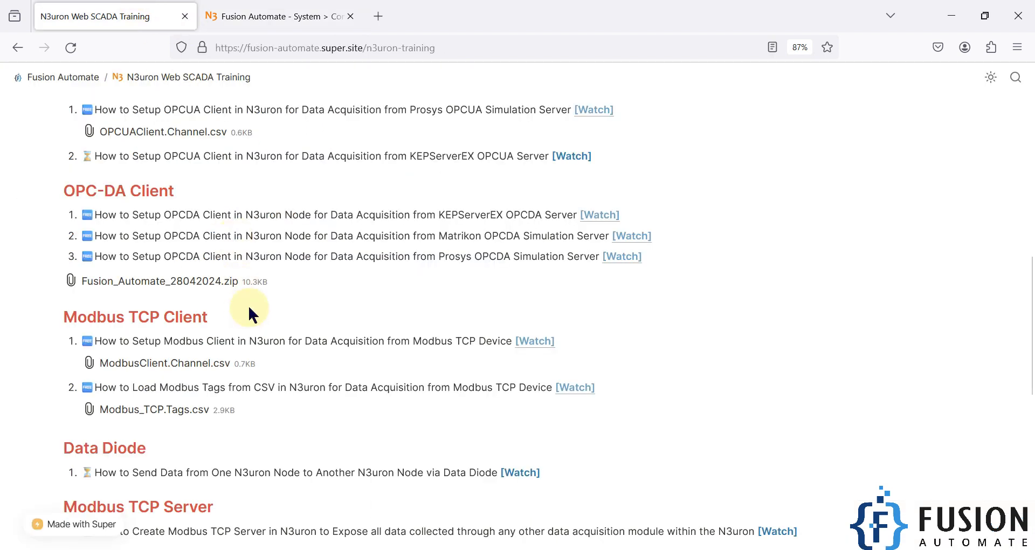
scroll(254, 308, down, 3)
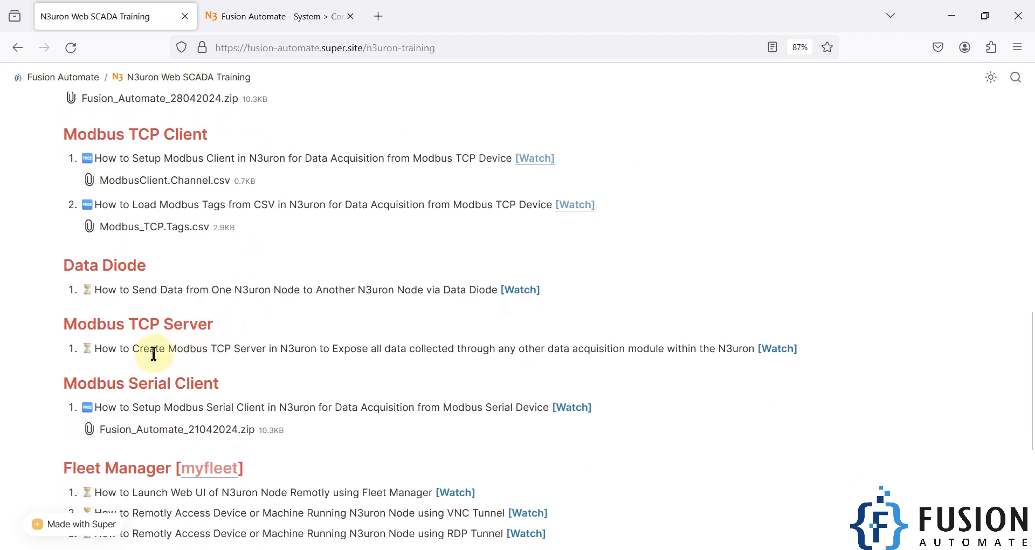
drag(93, 348, 272, 348)
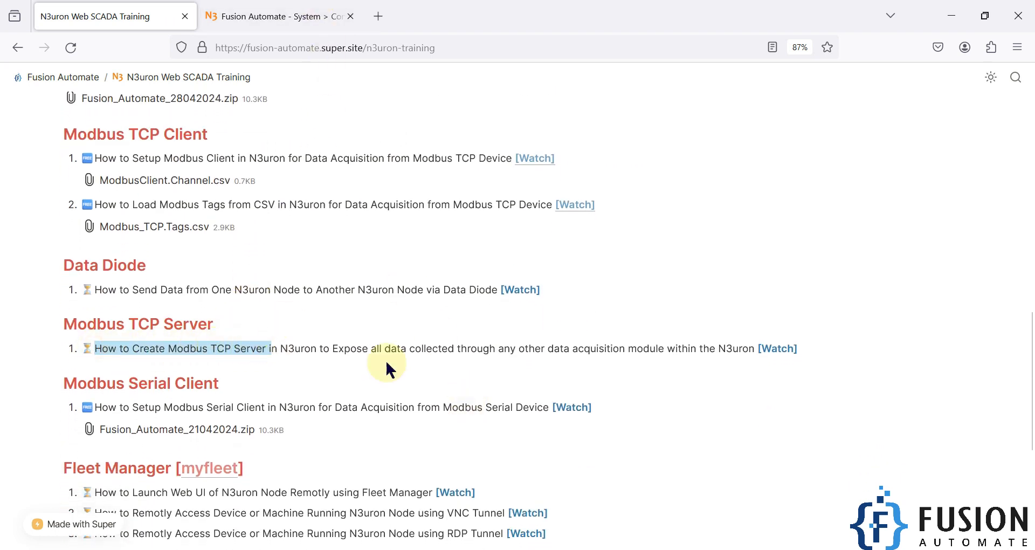
drag(384, 348, 615, 349)
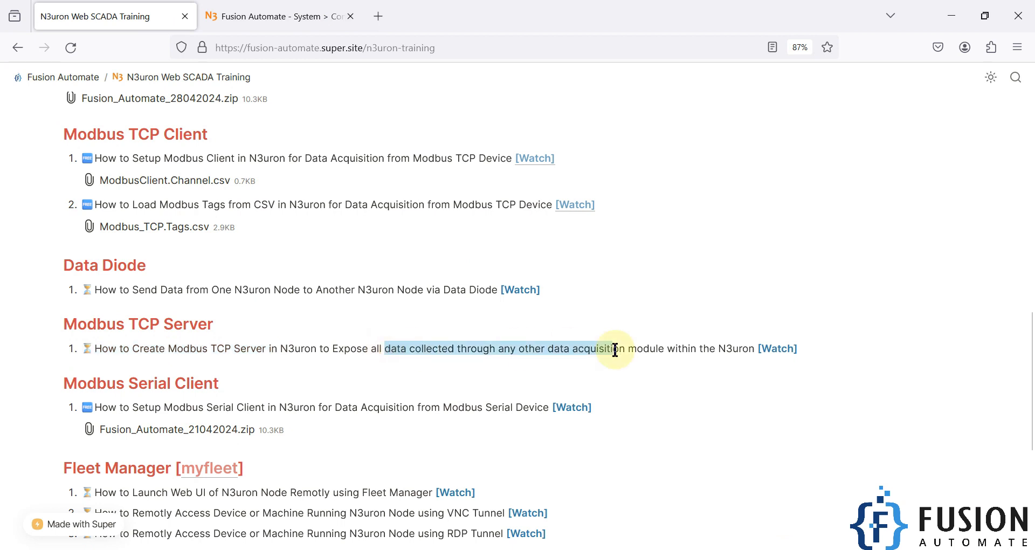
Switch back to the N3uron configuration and set the channel's network interface to the Wi-Fi adapter address 192.168.1.5
click(317, 11)
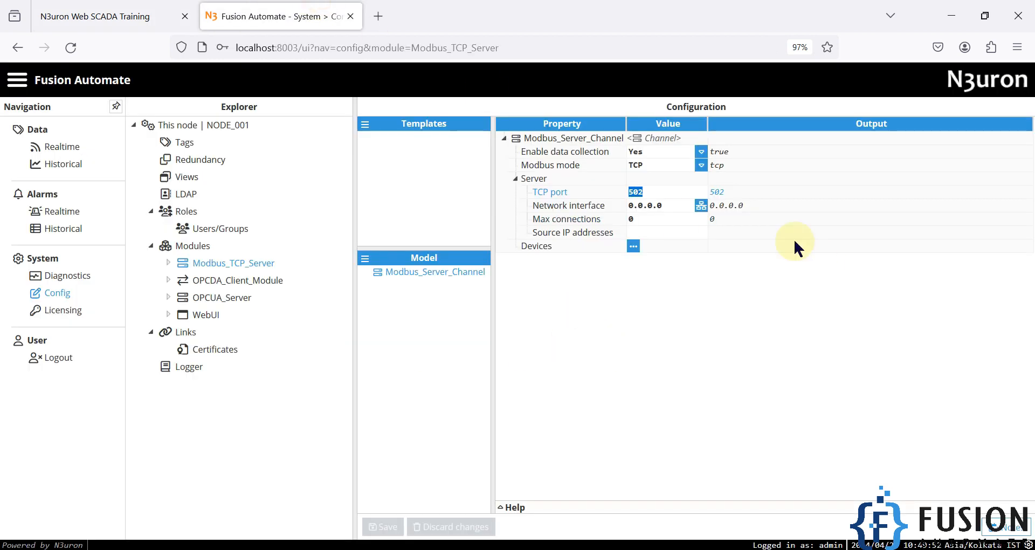
click(700, 165)
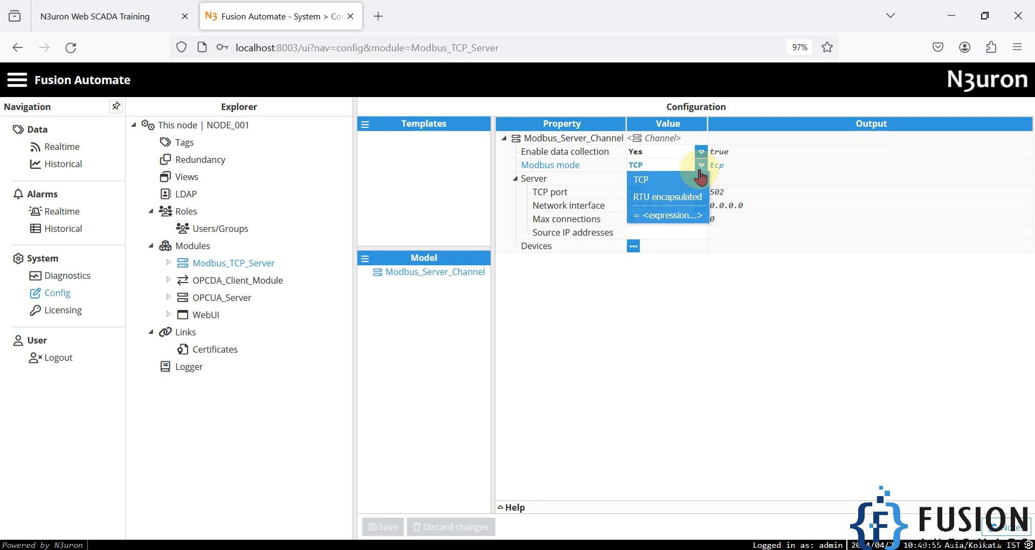
key(Tab)
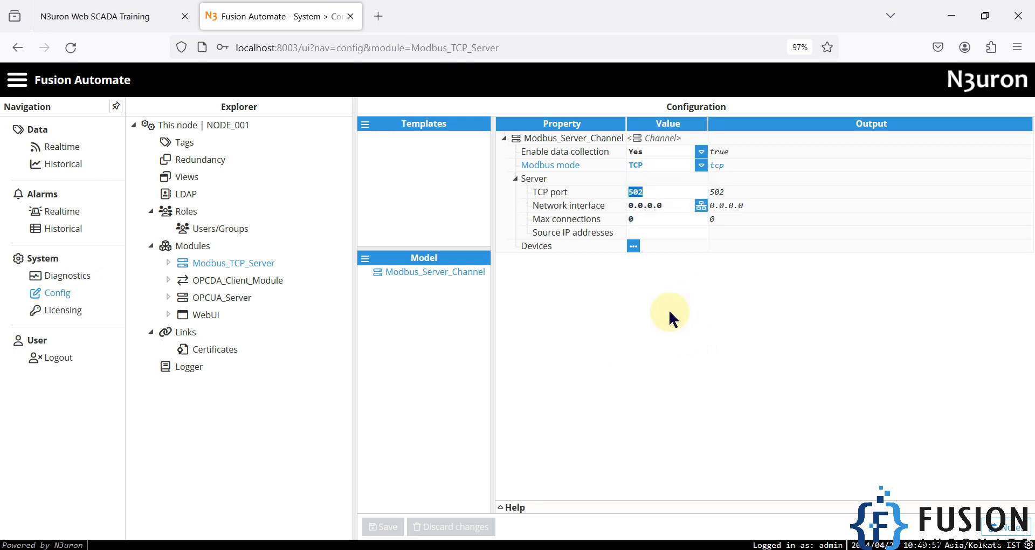
click(658, 205)
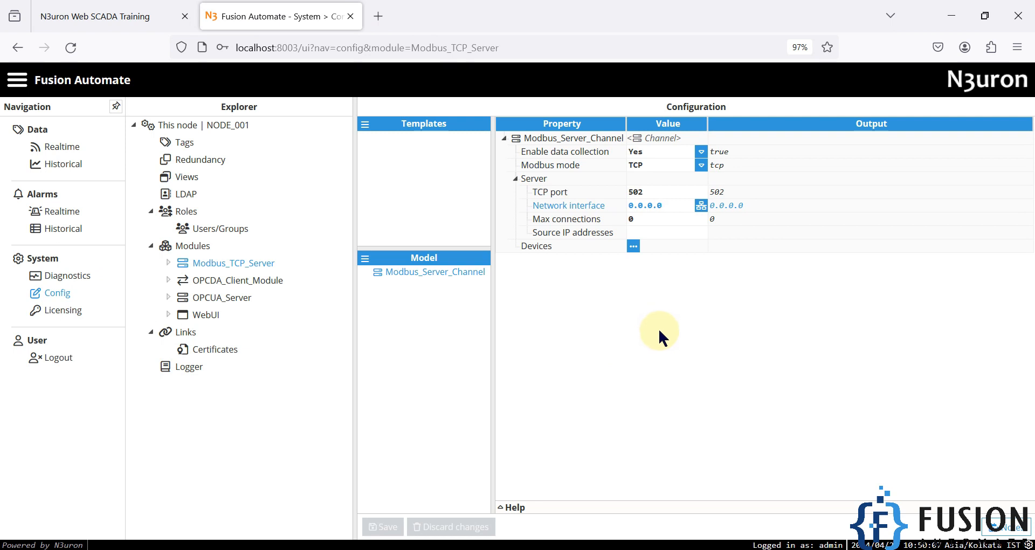
click(701, 207)
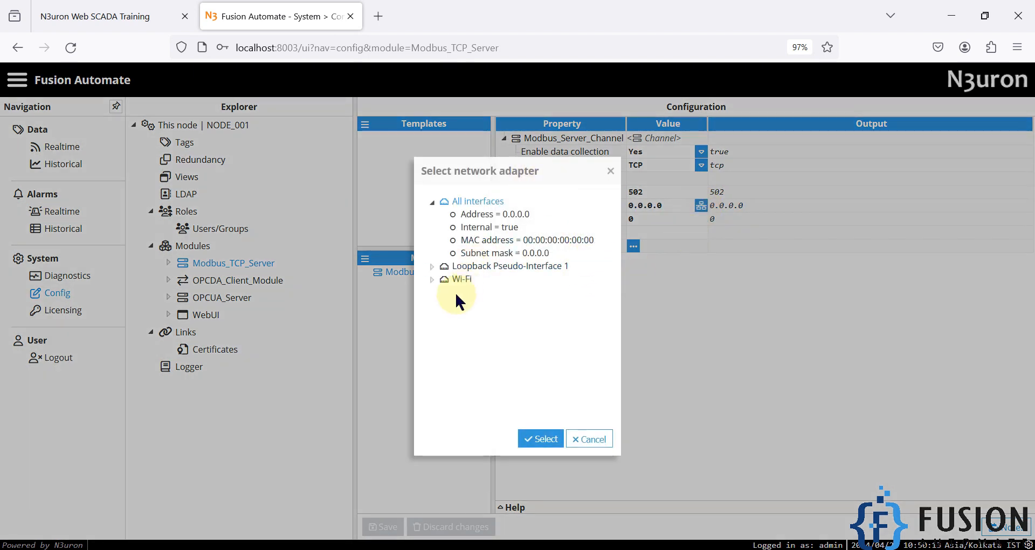
click(432, 280)
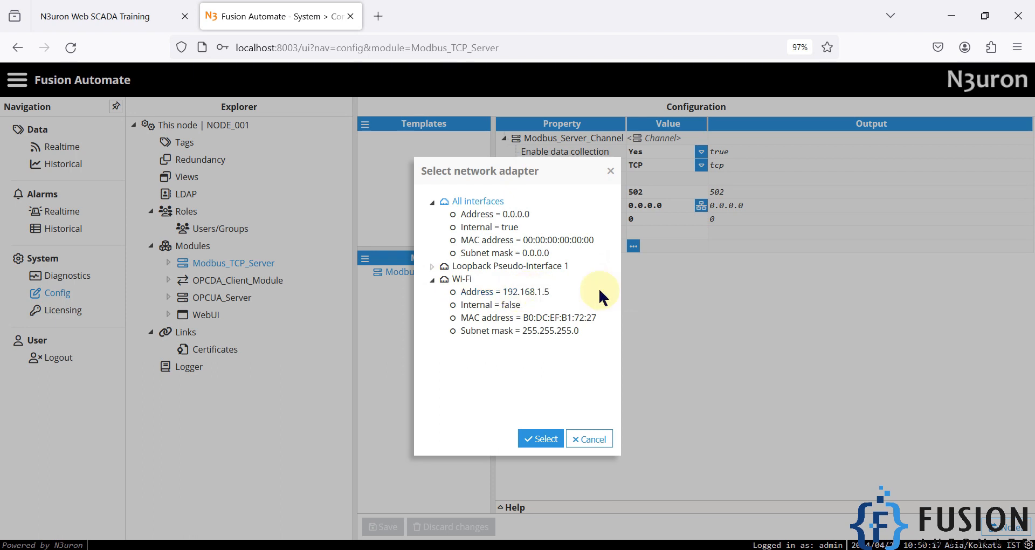
click(534, 297)
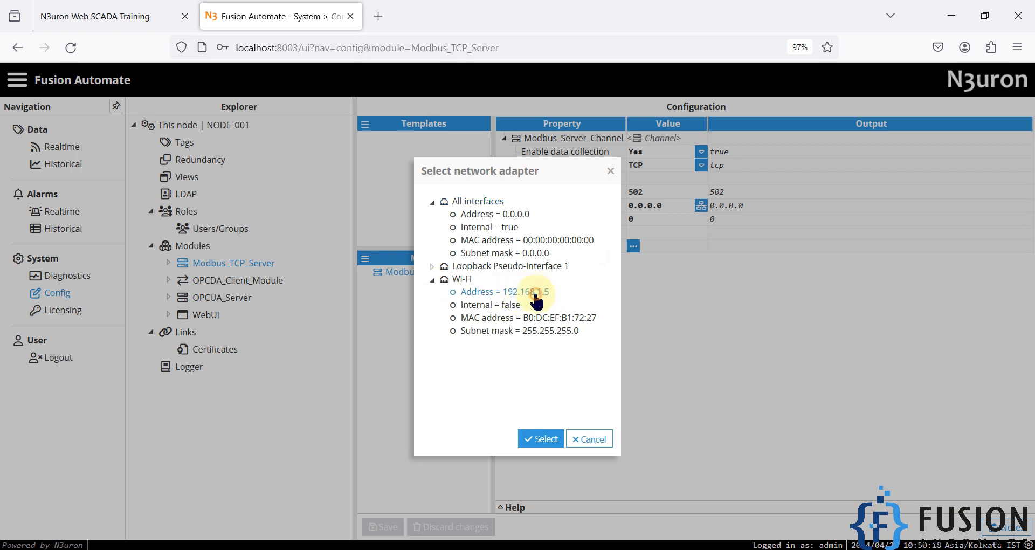
click(541, 438)
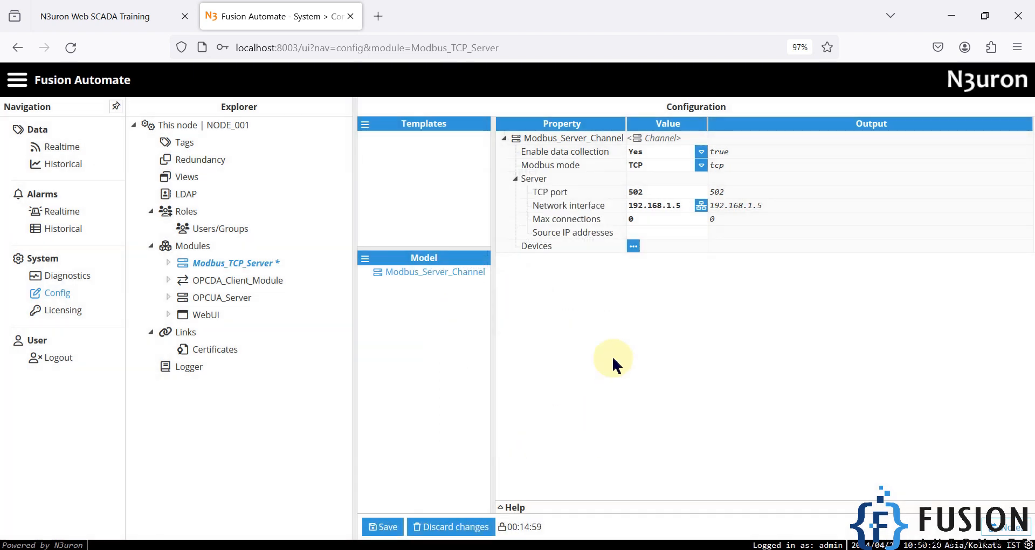
Set the channel's maximum connections to 20, then save the configuration and restart the Modbus_TCP_Server module
click(649, 220)
text(2)
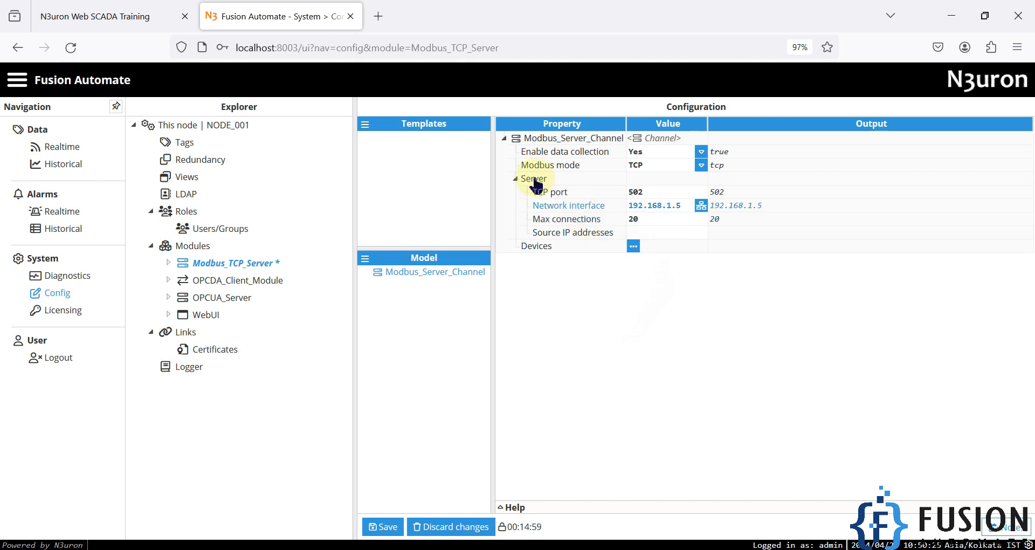
click(380, 526)
click(477, 336)
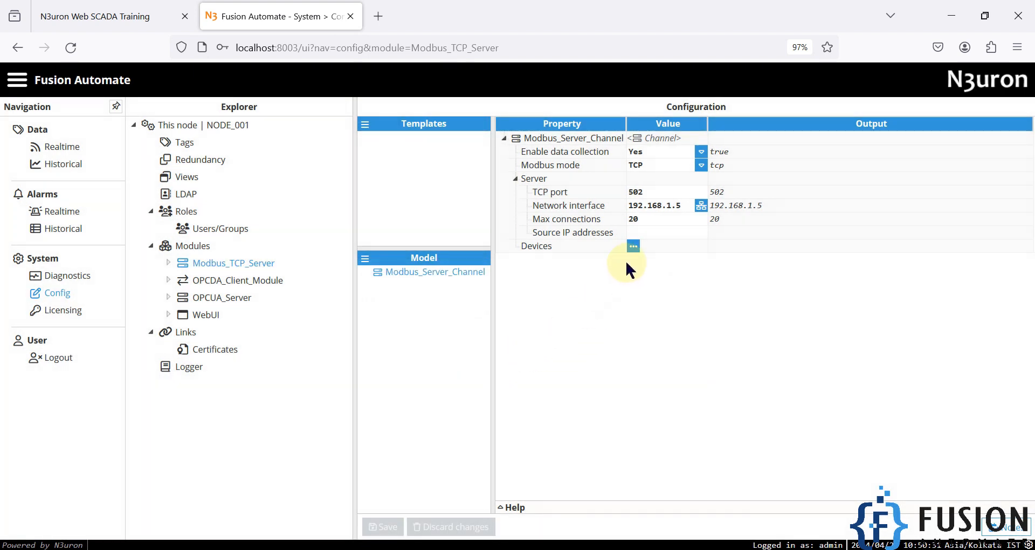
Add a new device named N3uron Modbus TCP Device to Modbus_Server_Channel
click(633, 247)
click(661, 272)
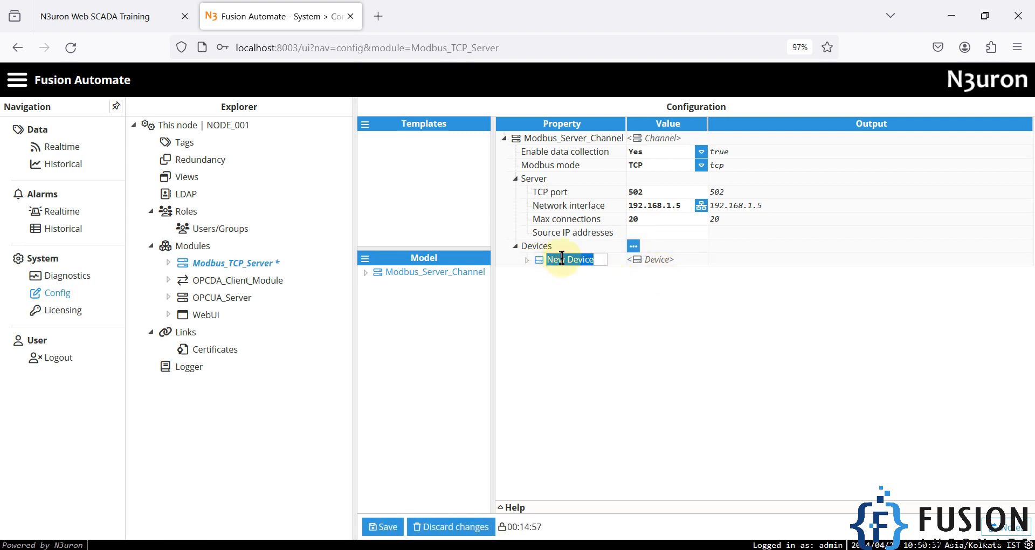
text(N3uron Modbus TCP)
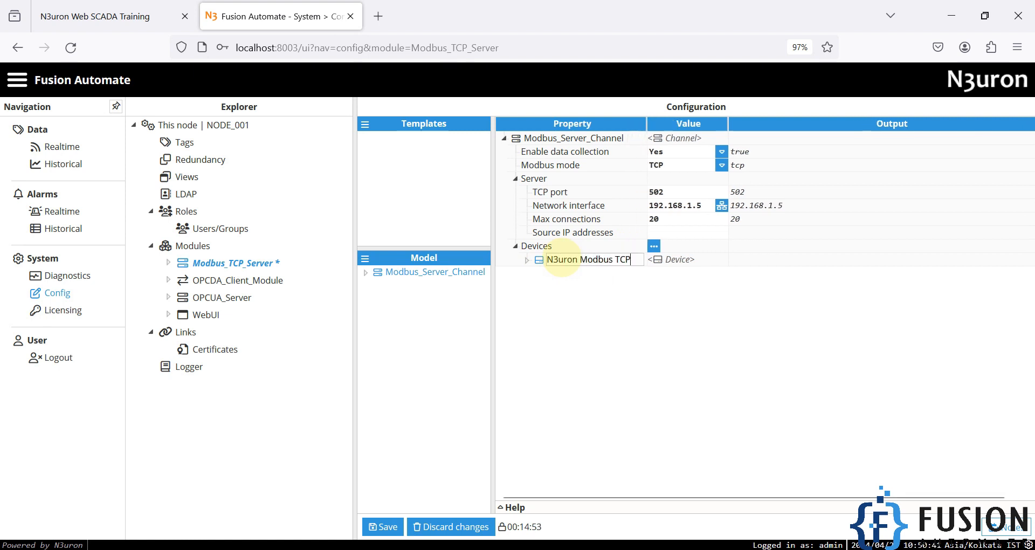
text( Device)
key(Return)
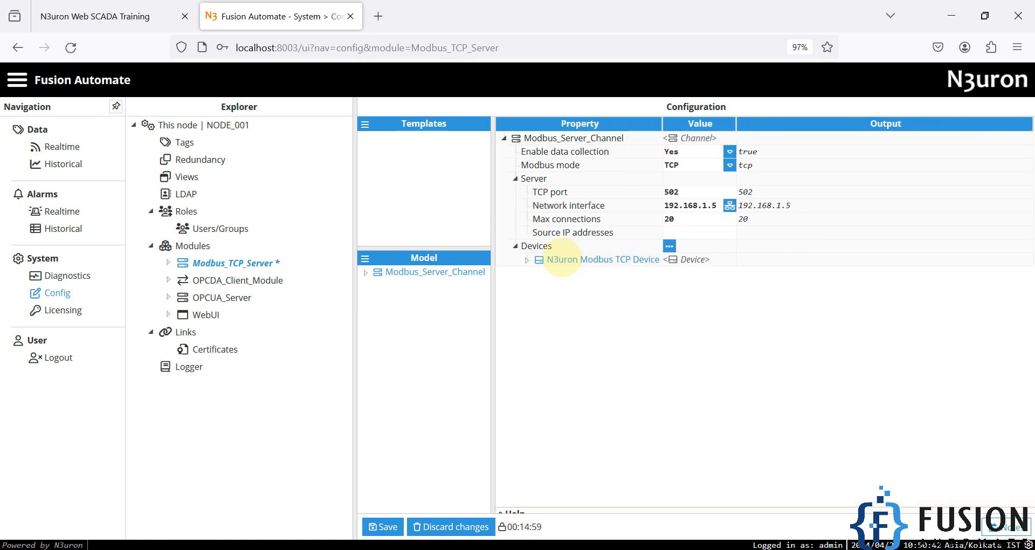
Examine the new device's properties, including its buffer sizes, swap and status control settings
click(527, 260)
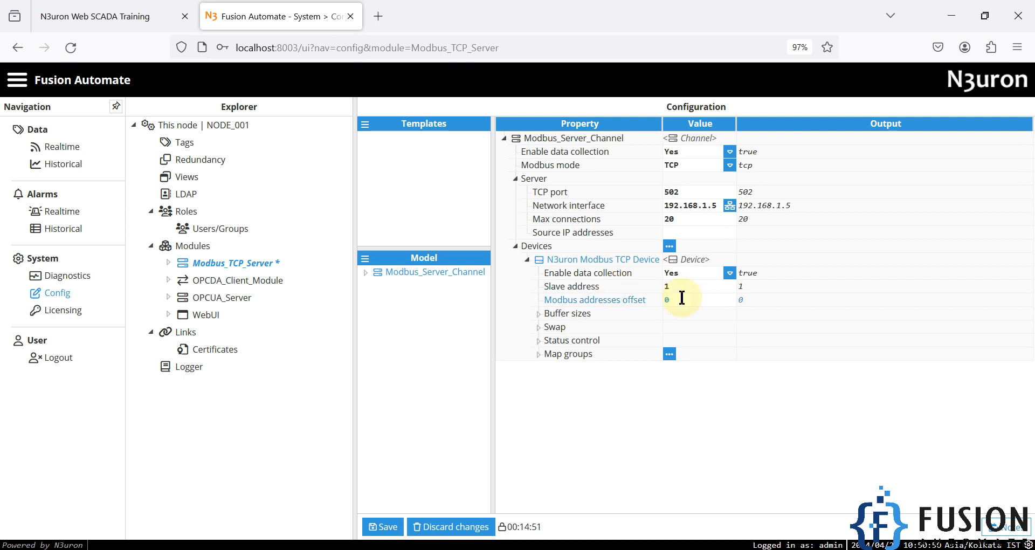
click(541, 315)
click(538, 381)
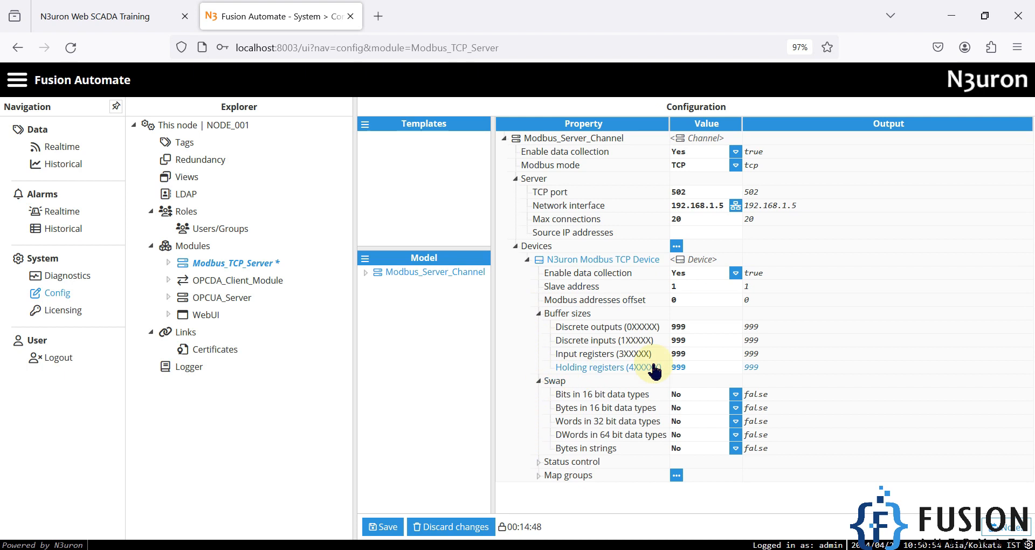
click(539, 462)
scroll(733, 487, down, 1)
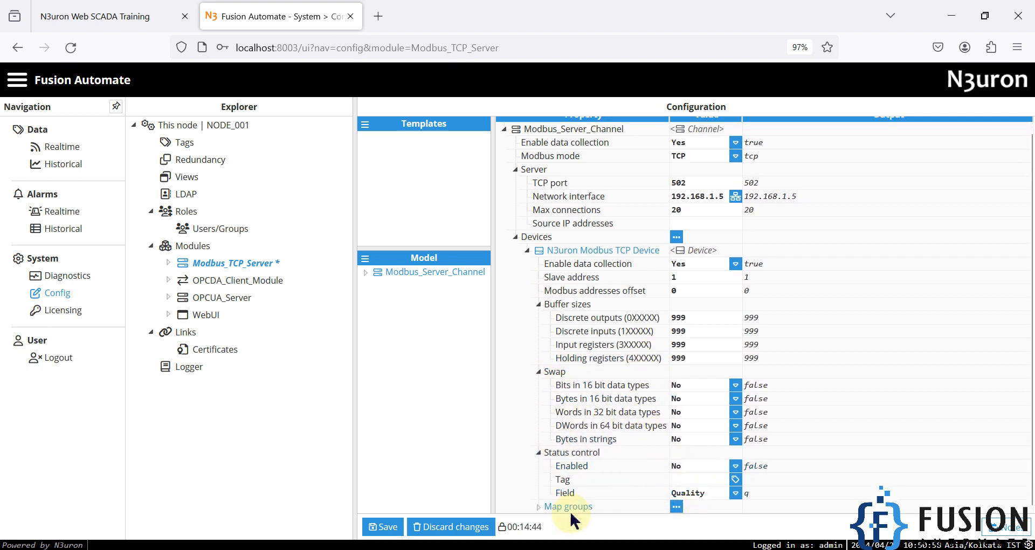
click(537, 306)
click(537, 409)
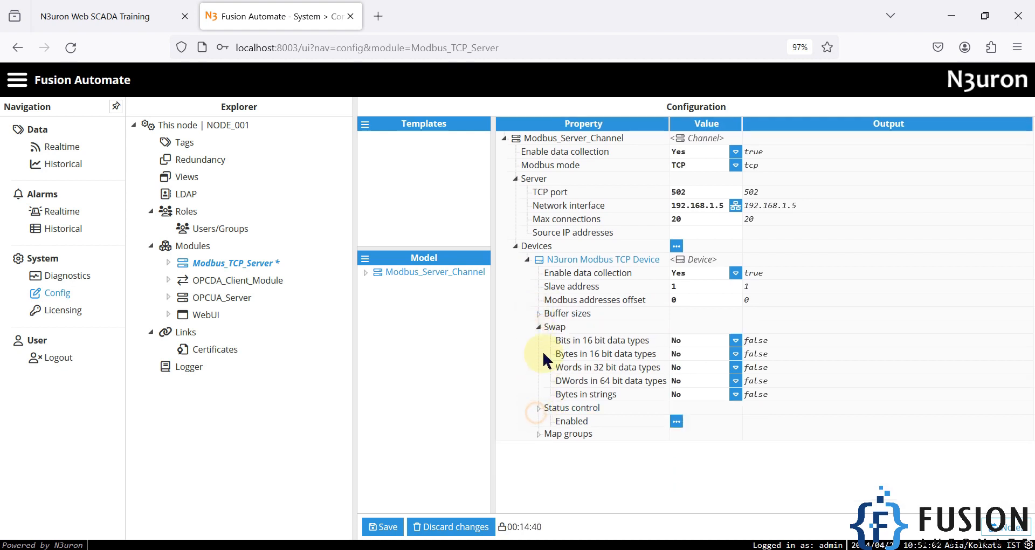
click(537, 327)
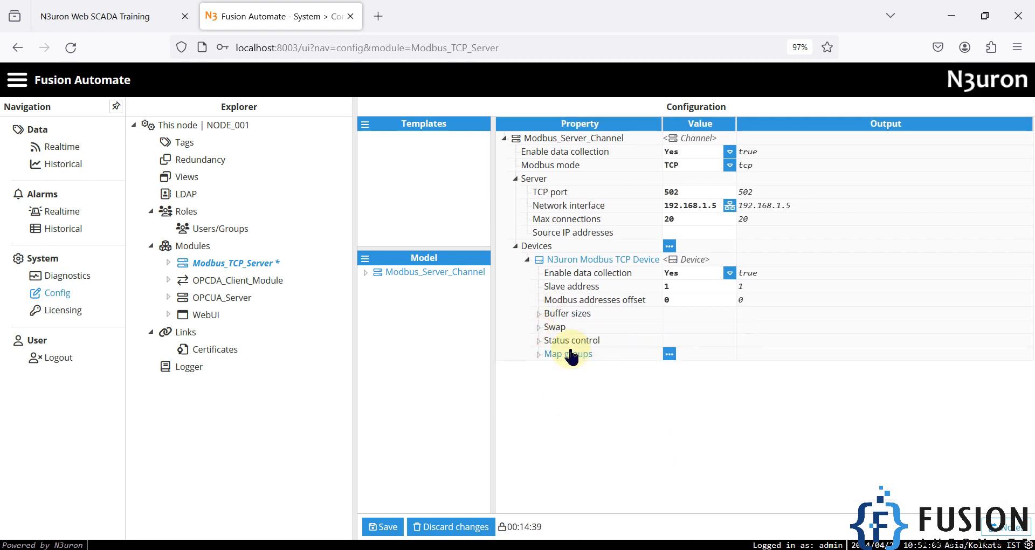
Add a map group named TagMapGroup to the device, then save the configuration and restart the module
click(670, 354)
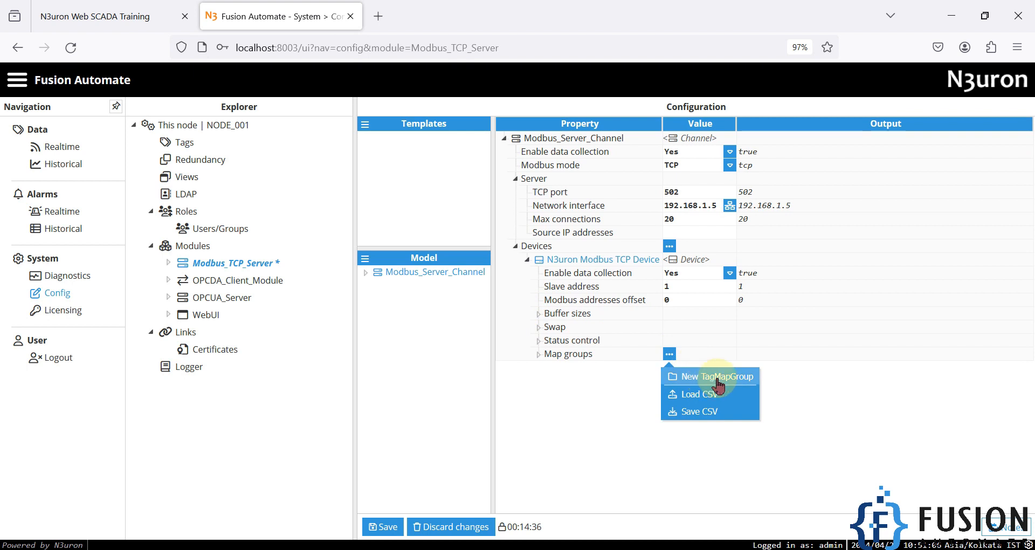
click(706, 379)
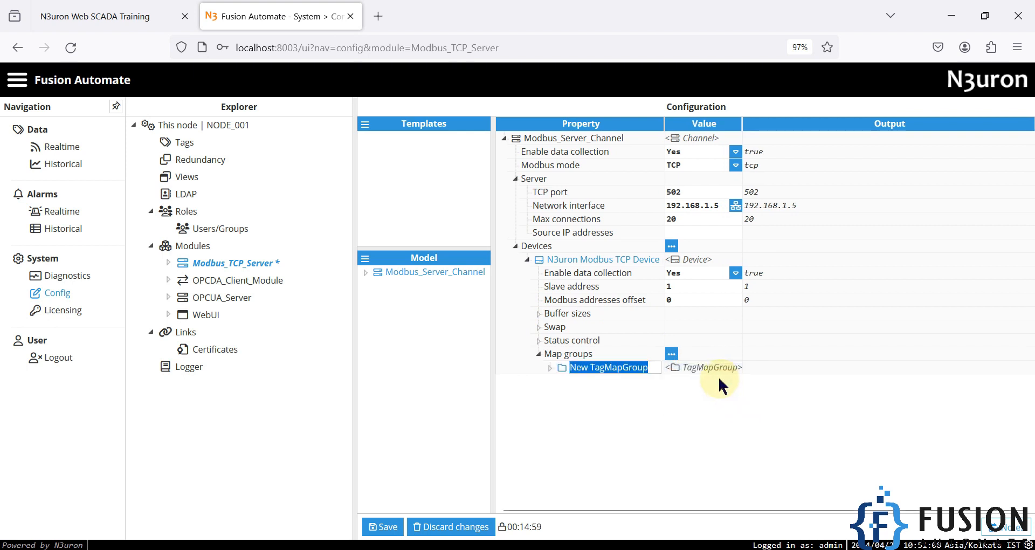
drag(592, 369, 547, 368)
key(BackSpace)
key(Return)
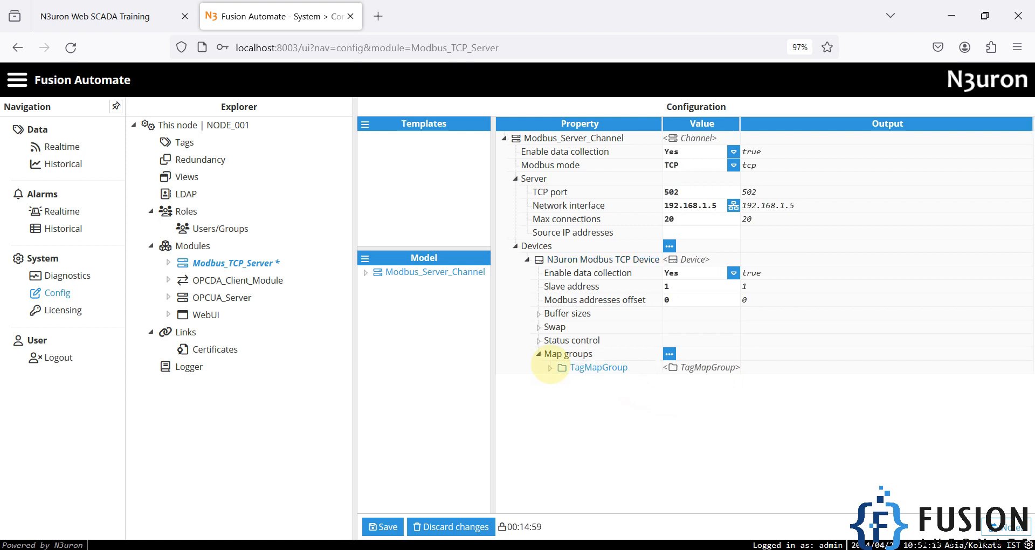
click(380, 526)
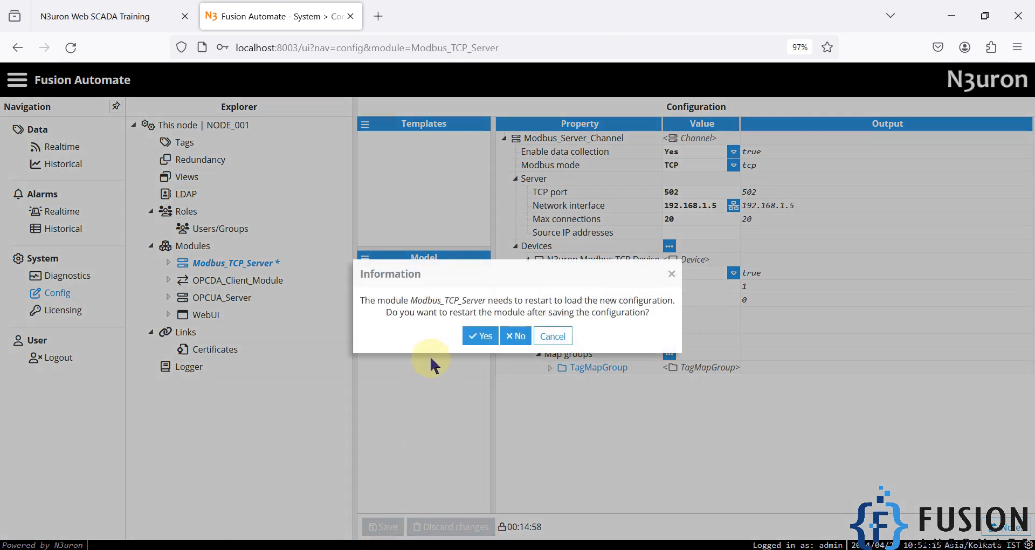
click(480, 337)
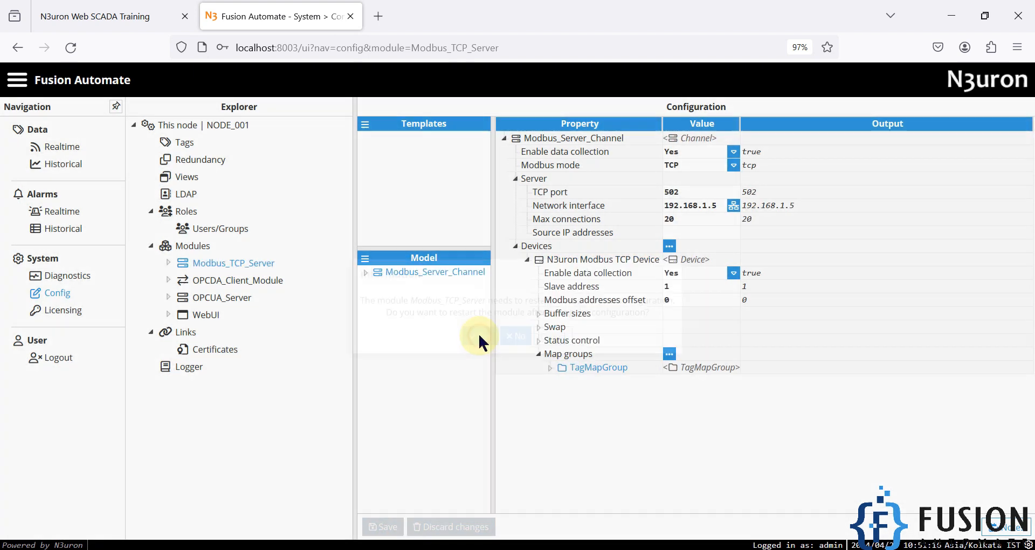
Add a new tag map named KEP_Tag1 to TagMapGroup
click(549, 368)
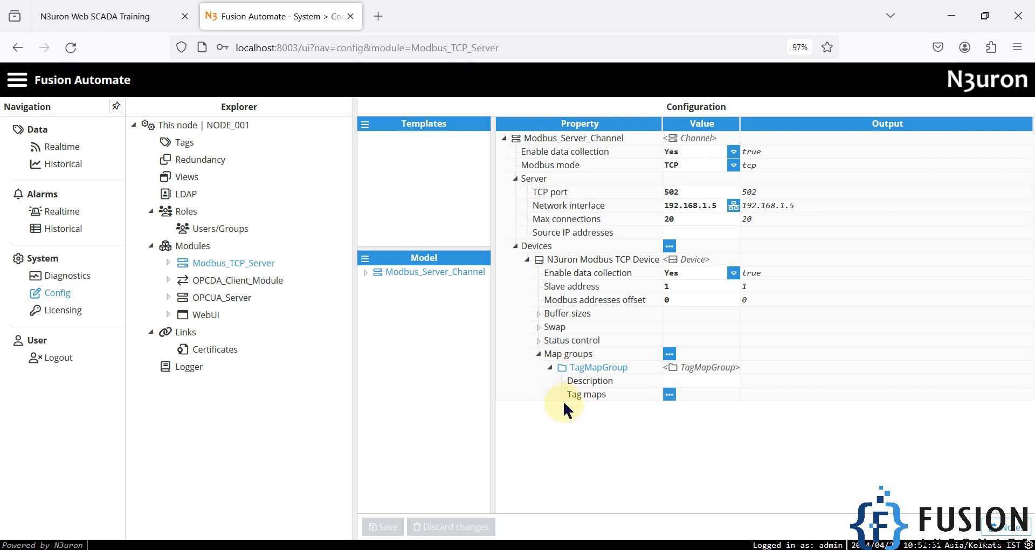
click(669, 394)
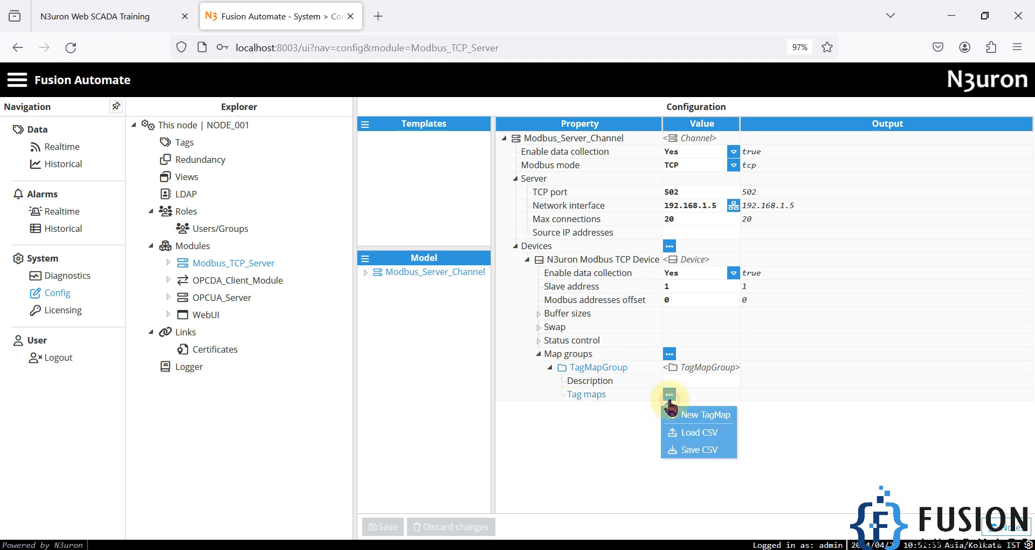
click(703, 419)
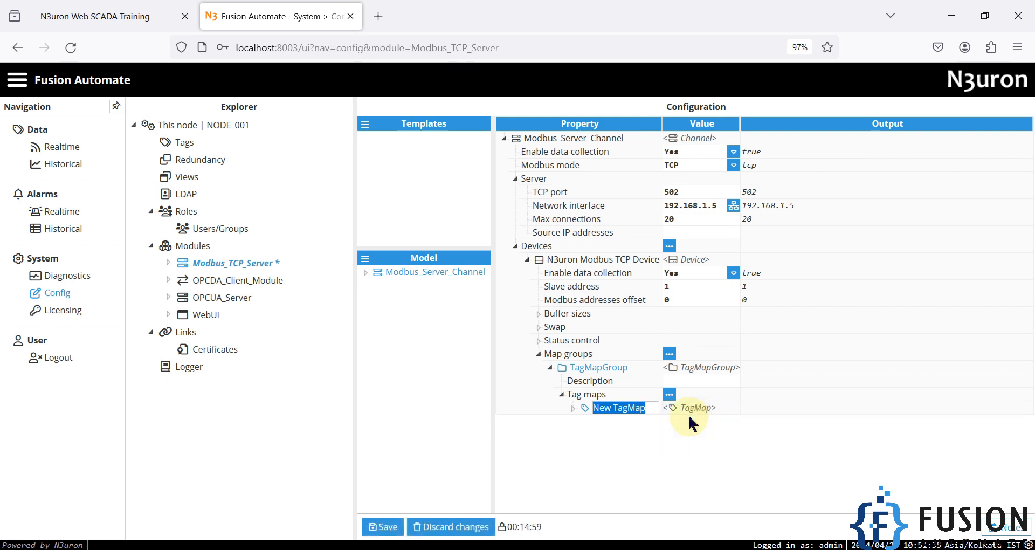
text(KEP_)
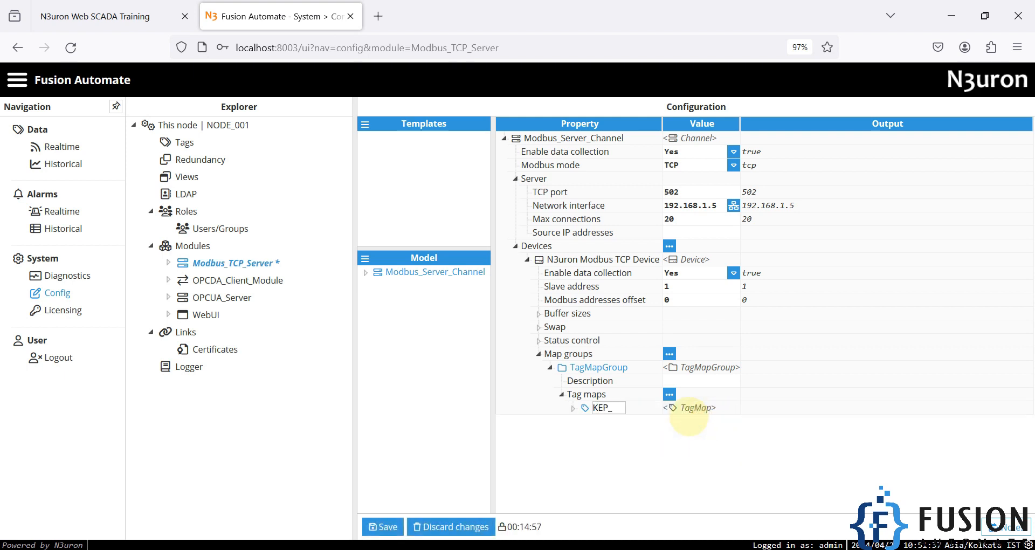
text(Tag1)
key(Return)
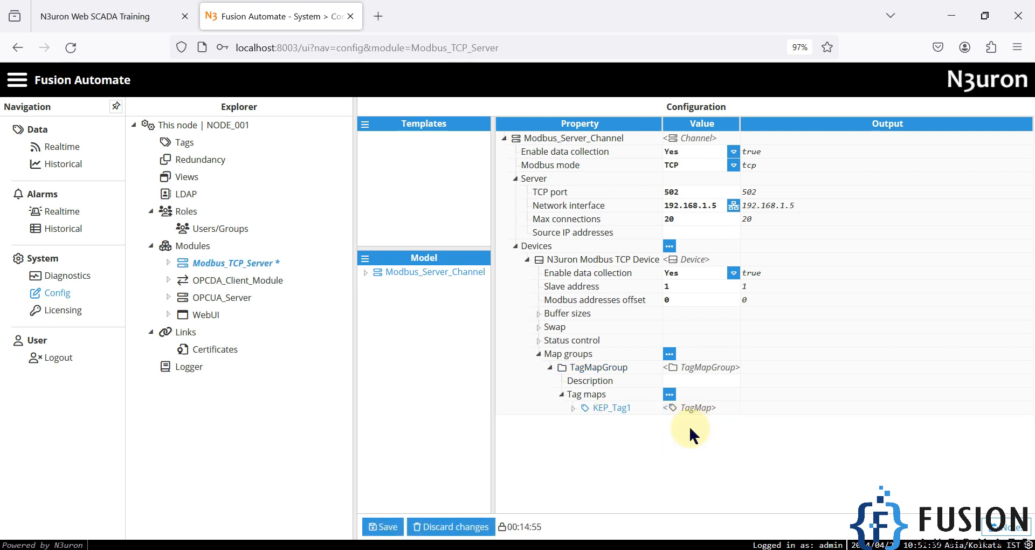
Link the KEP_Tag1 map to the source tag /KEPServer_Client_Tag/Tag1
click(572, 407)
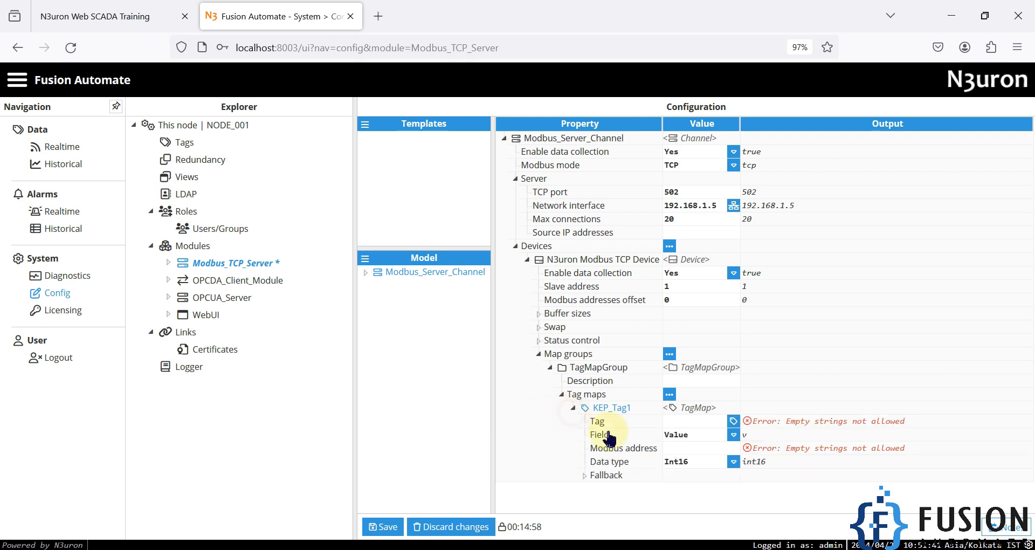
click(699, 421)
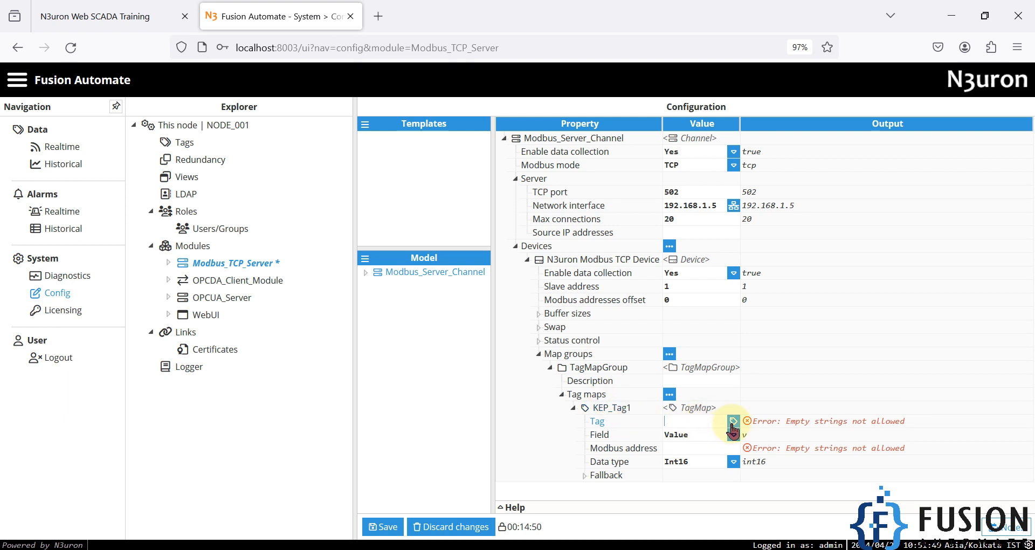
click(733, 421)
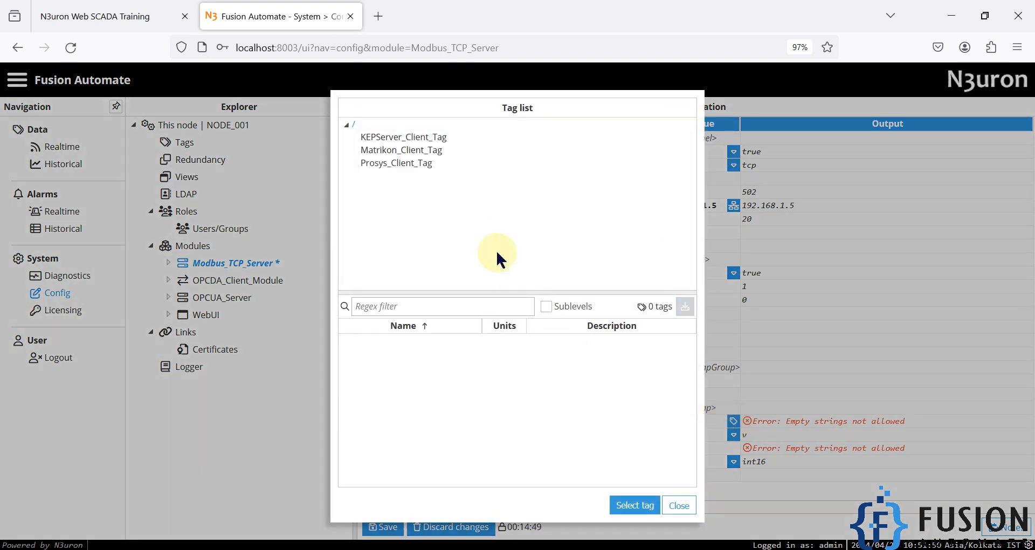
click(410, 139)
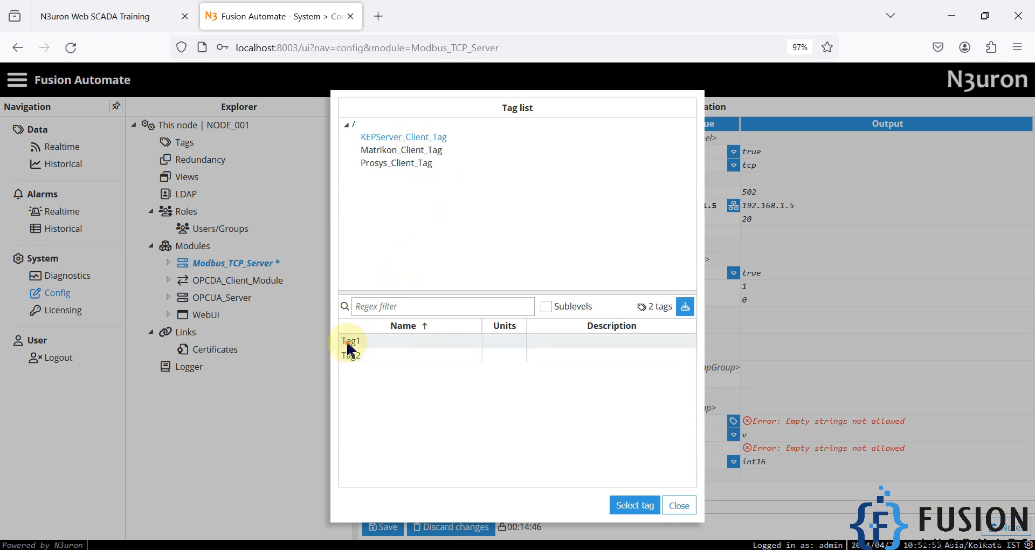
click(633, 505)
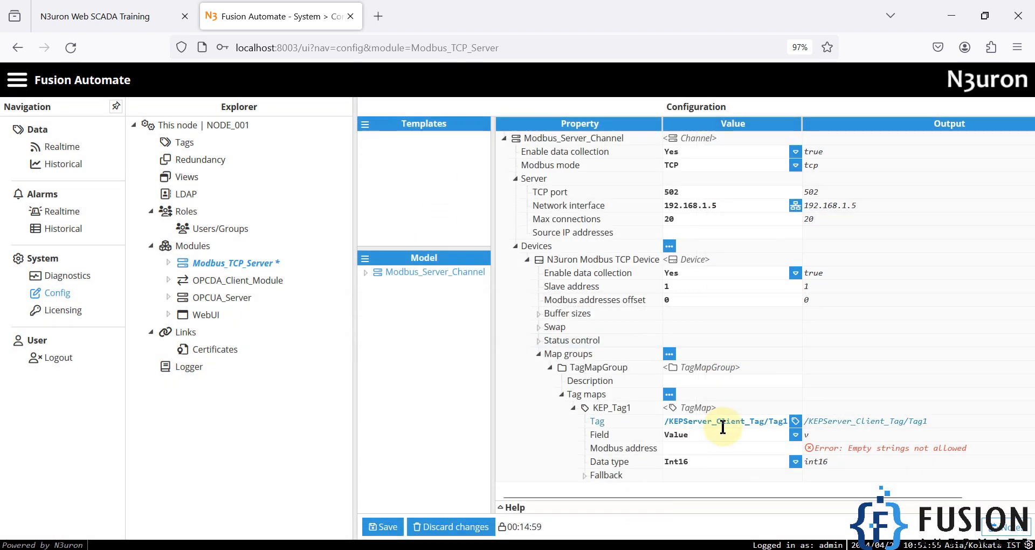
Set the KEP_Tag1 map's Modbus address to 40005, then save the configuration and restart the module
click(731, 436)
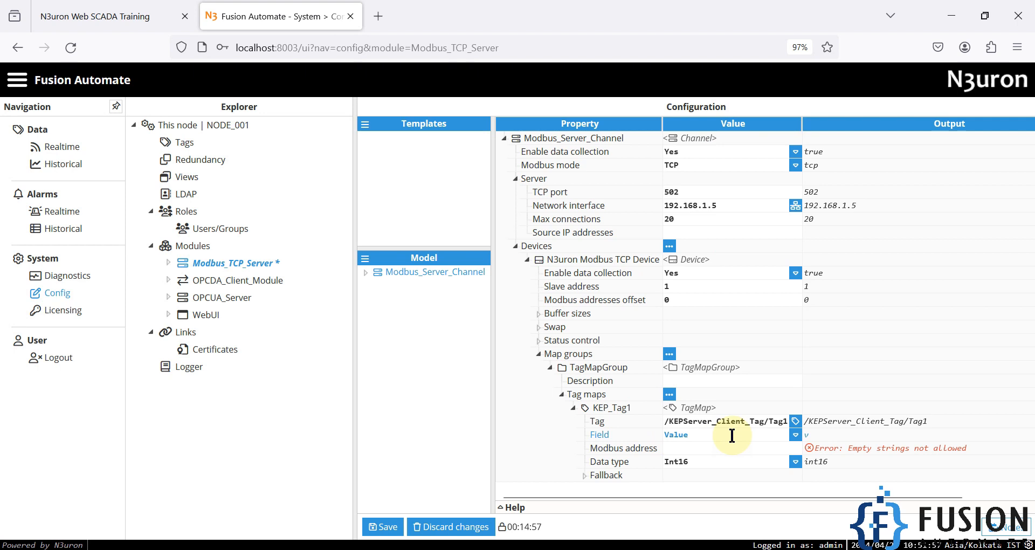
click(726, 447)
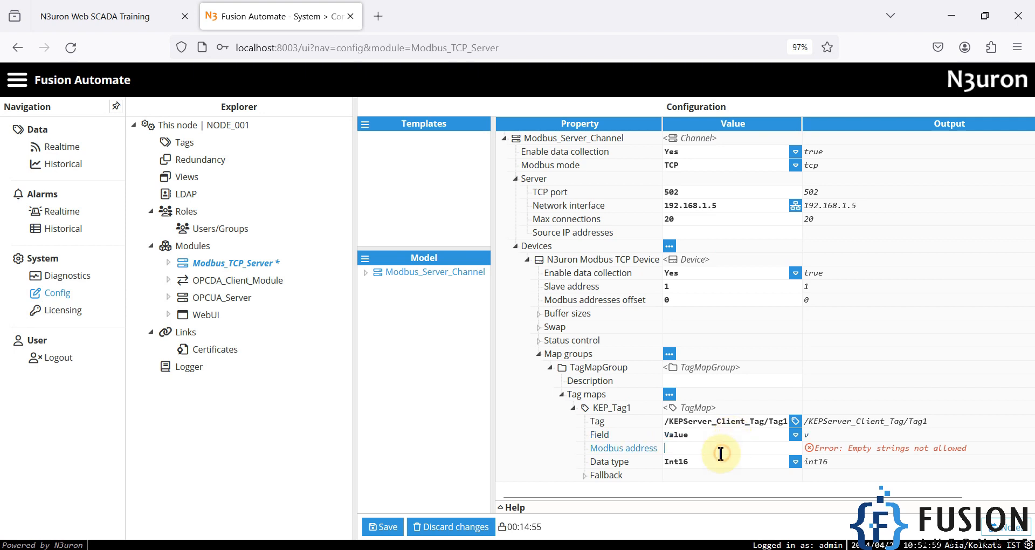
click(745, 422)
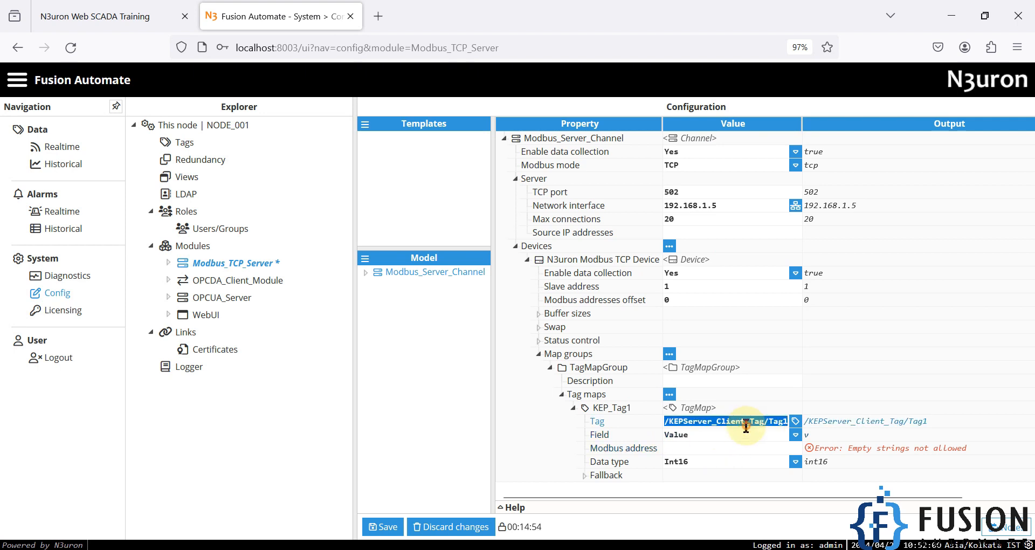
click(727, 449)
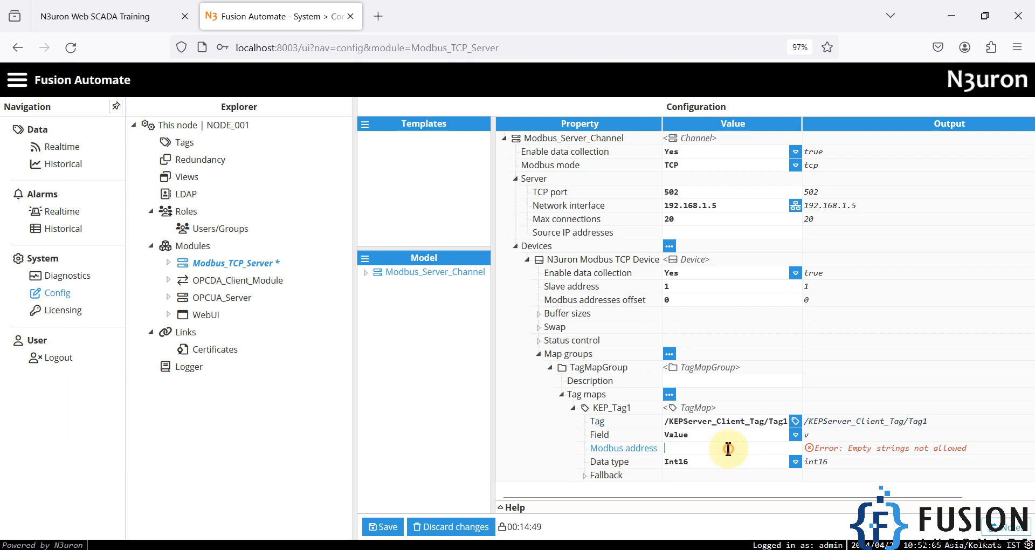
text(40005)
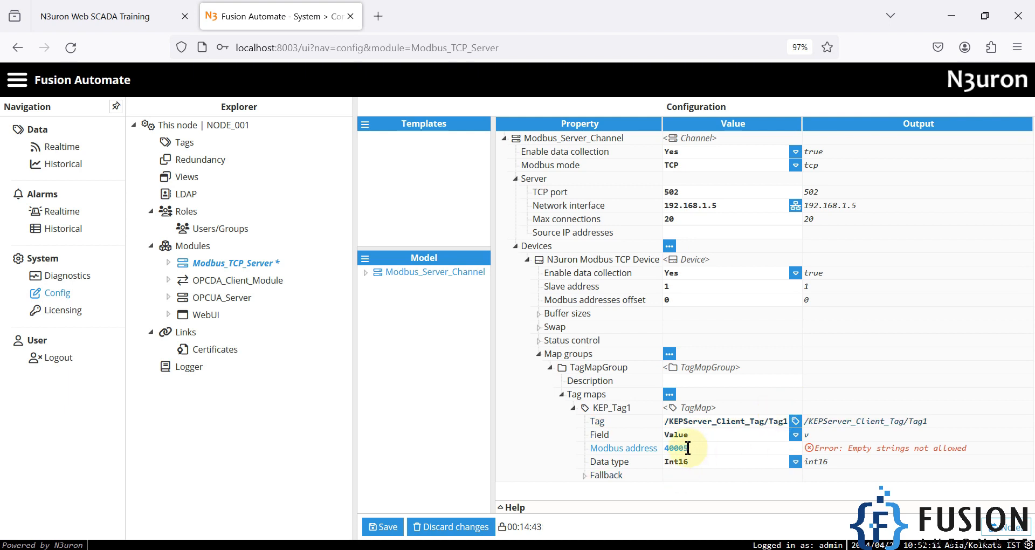
click(380, 527)
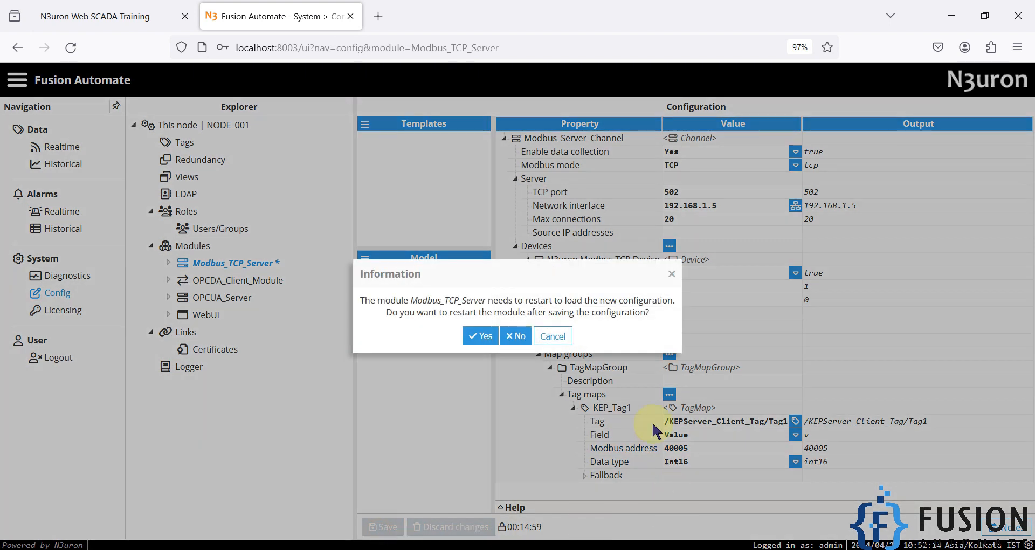
click(478, 335)
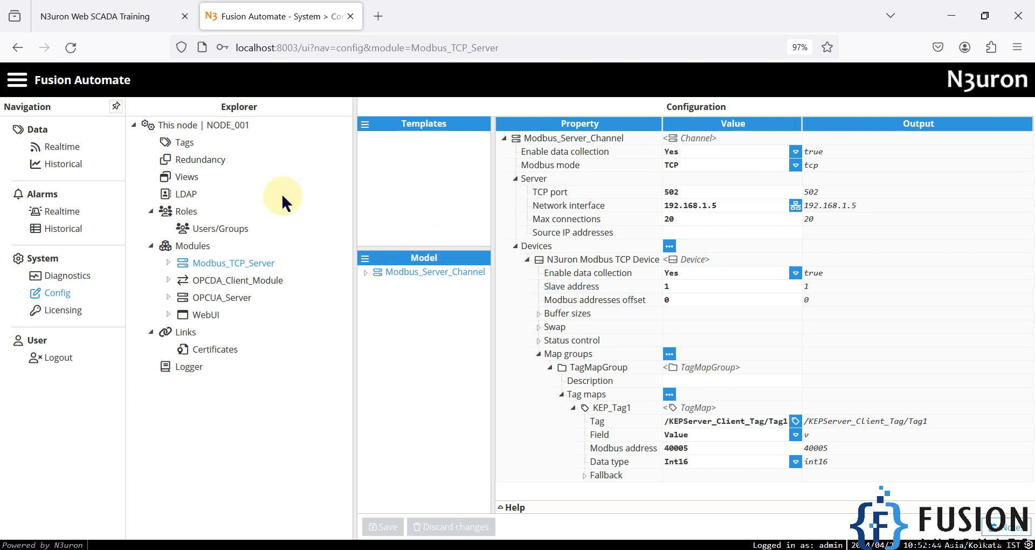
View the realtime values of the KEPServer_Client_Tag group, and bring up ModScan32 with its ModSca1 document maximized
click(61, 148)
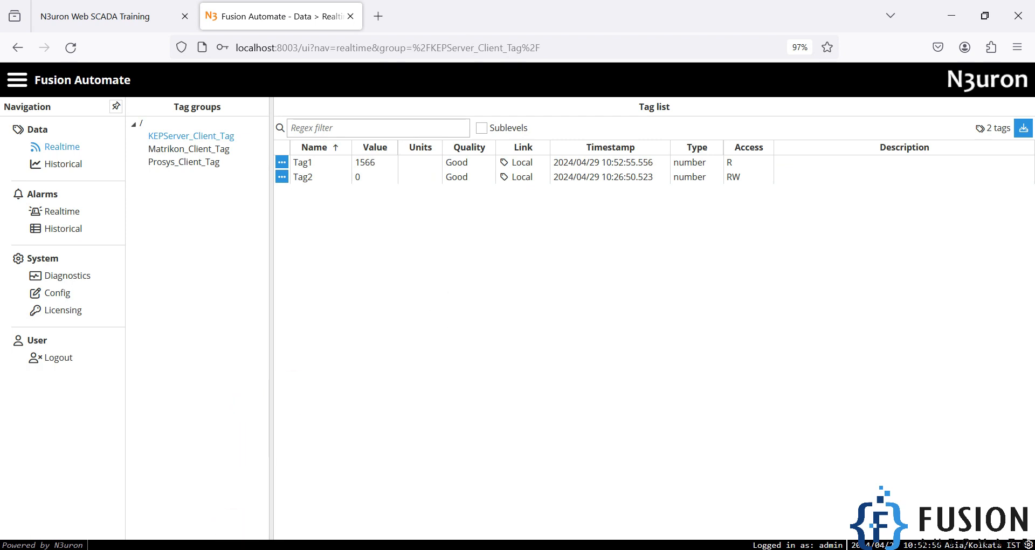
click(232, 549)
drag(344, 103, 612, 146)
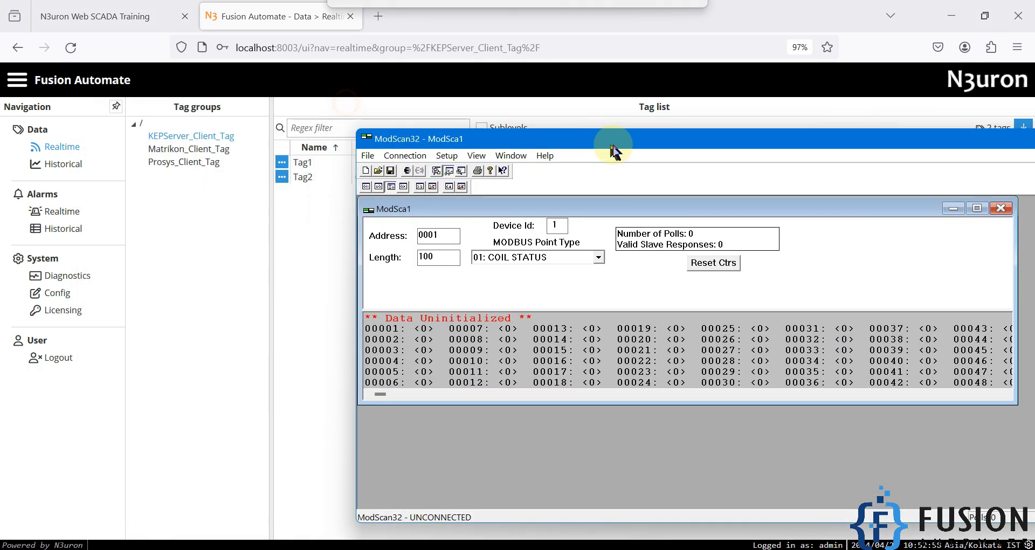
double_click(591, 206)
click(325, 293)
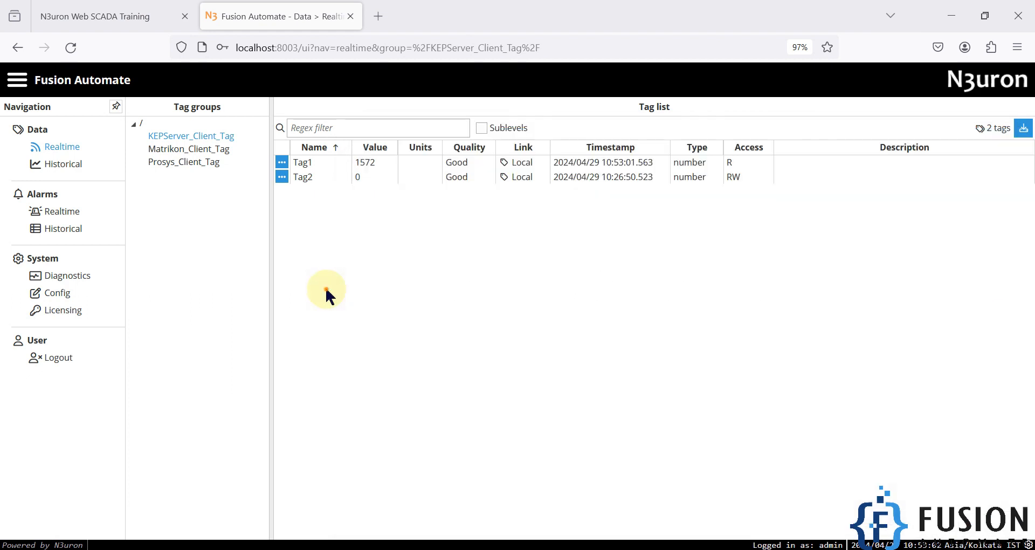
Check the Modbus address assigned to the KEP_Tag1 map in the N3uron module configuration
click(54, 292)
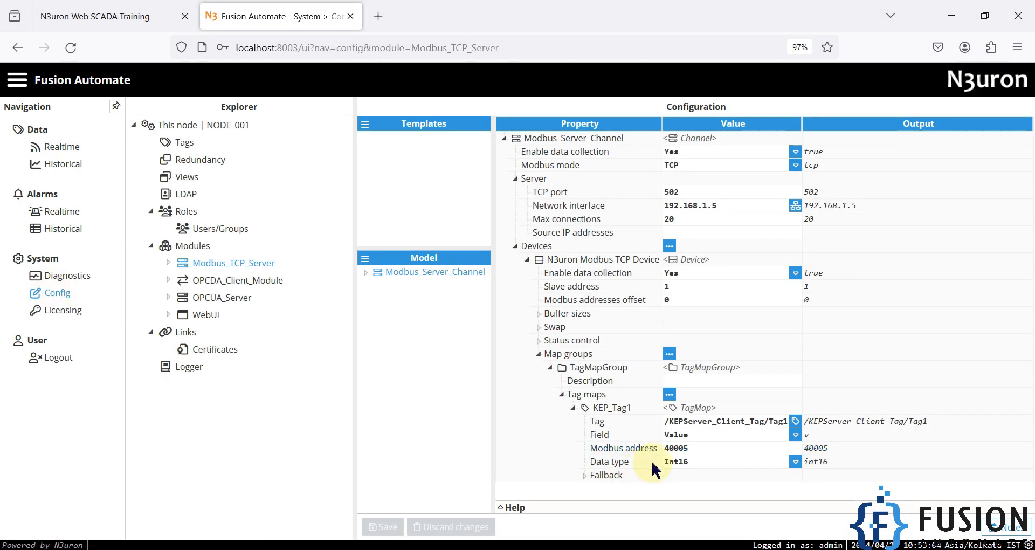
click(662, 447)
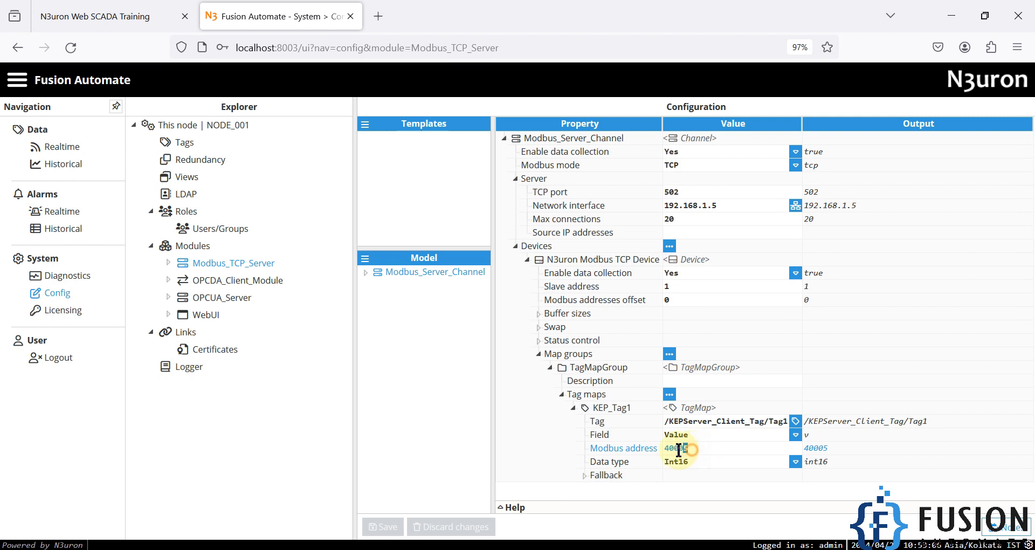
double_click(688, 449)
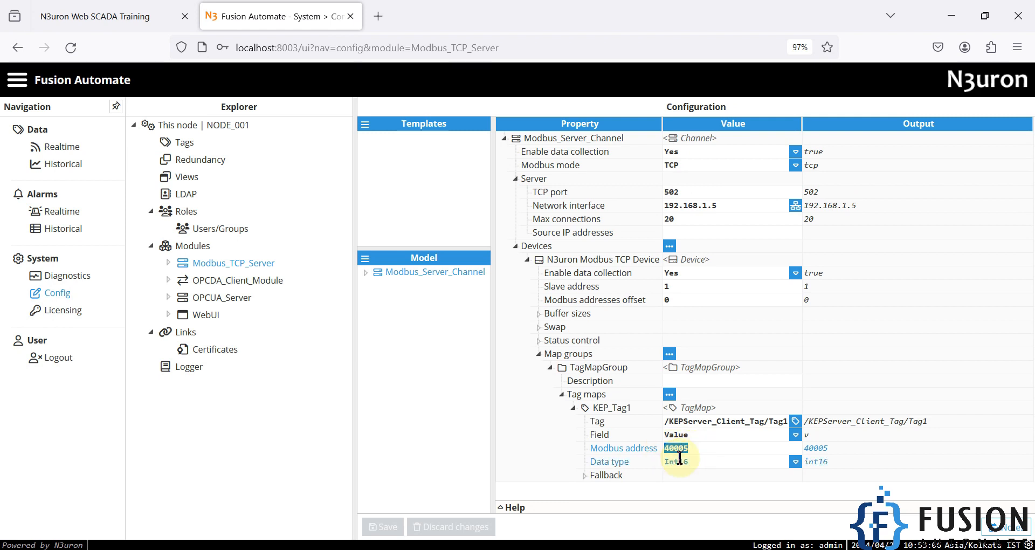
click(713, 451)
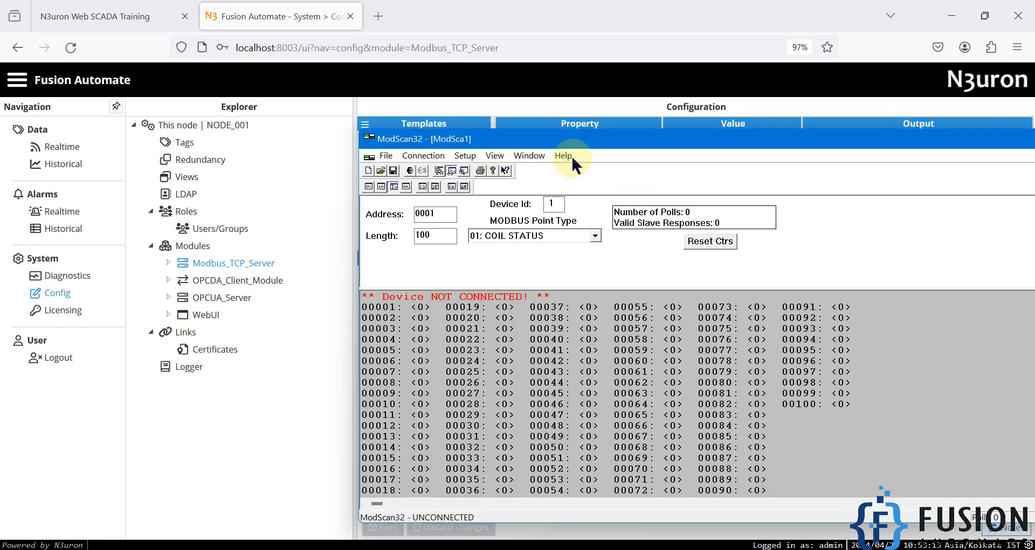
In ModScan32, set the Modbus point type to 03: HOLDING REGISTER and the length to 10
click(593, 235)
click(555, 271)
drag(445, 240, 368, 237)
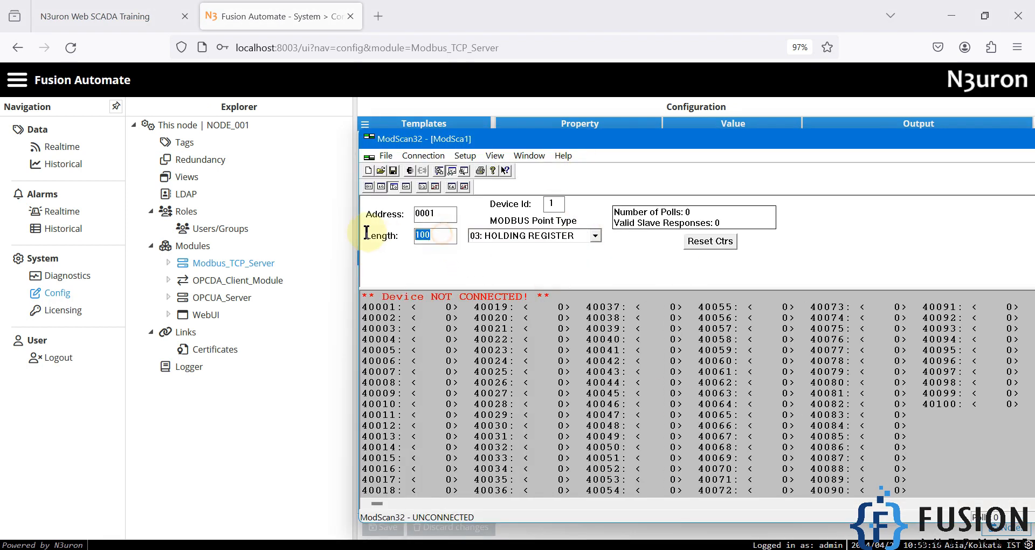
text(10)
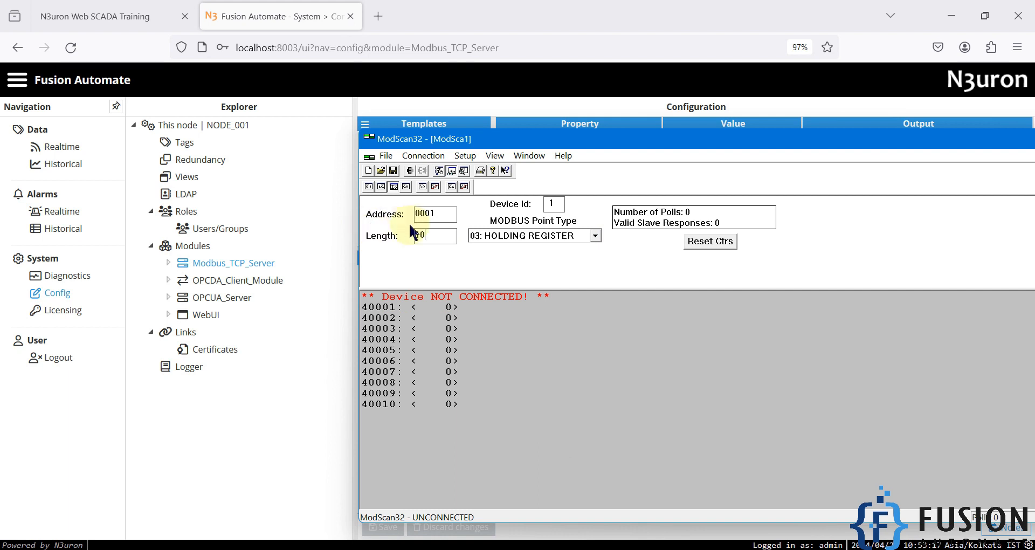
Open ModScan32's connection details and compare the IP address with the network interface of Modbus_Server_Channel in N3uron
click(425, 156)
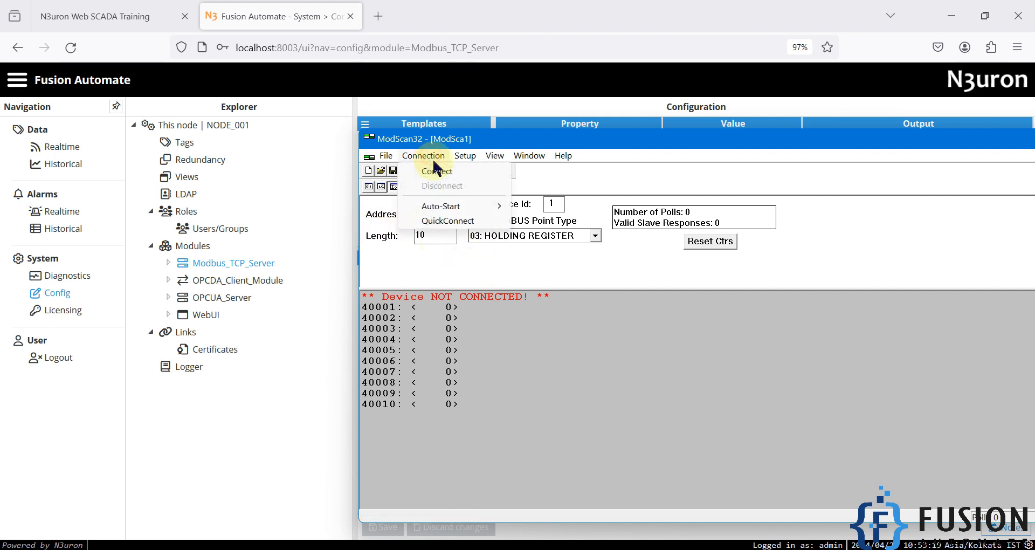
click(457, 182)
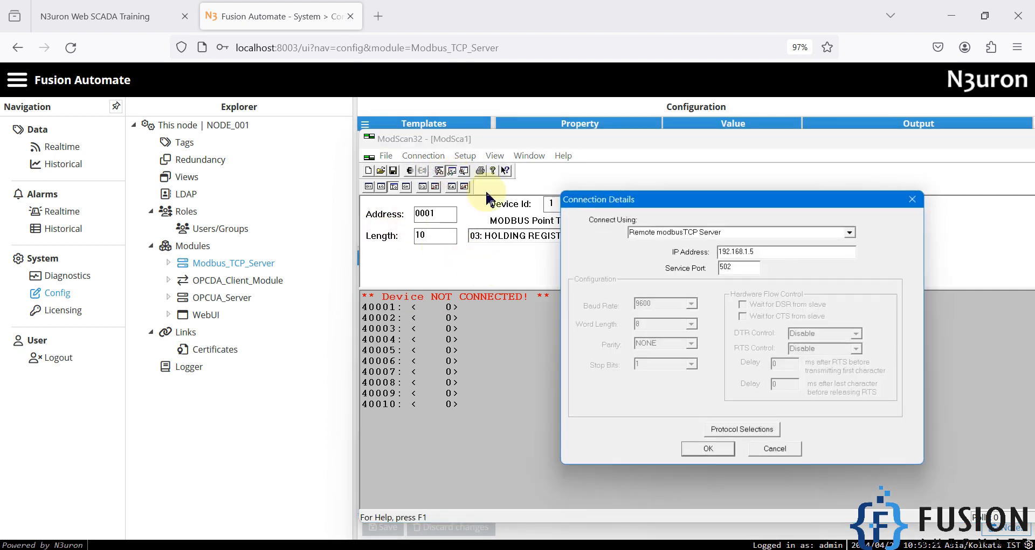
drag(769, 251, 700, 253)
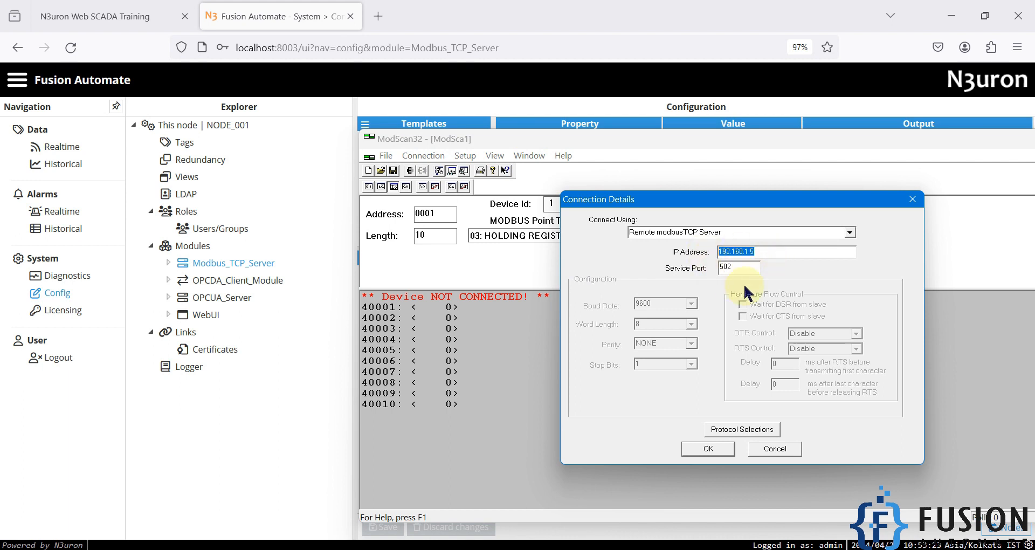
click(711, 24)
drag(723, 205, 666, 210)
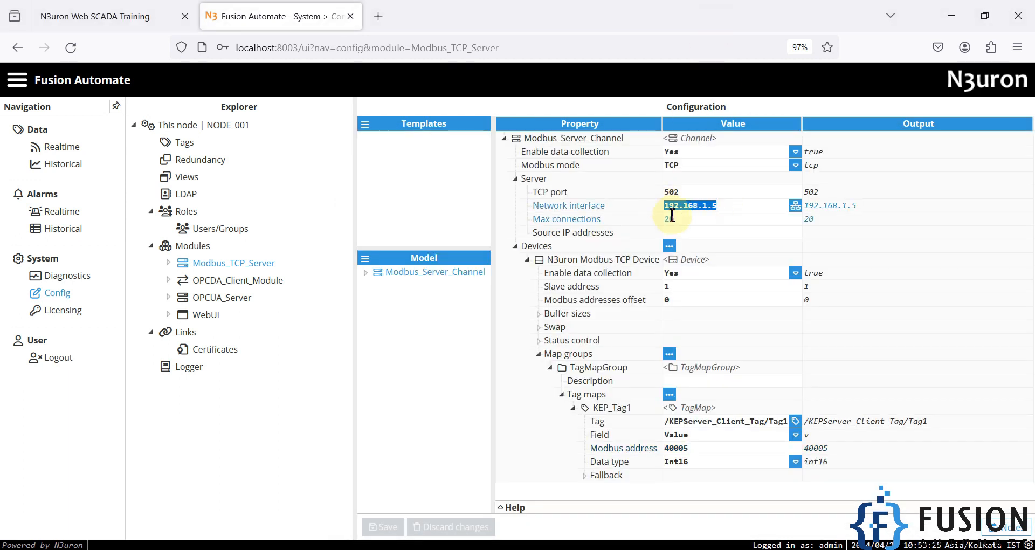
drag(656, 2, 1, 33)
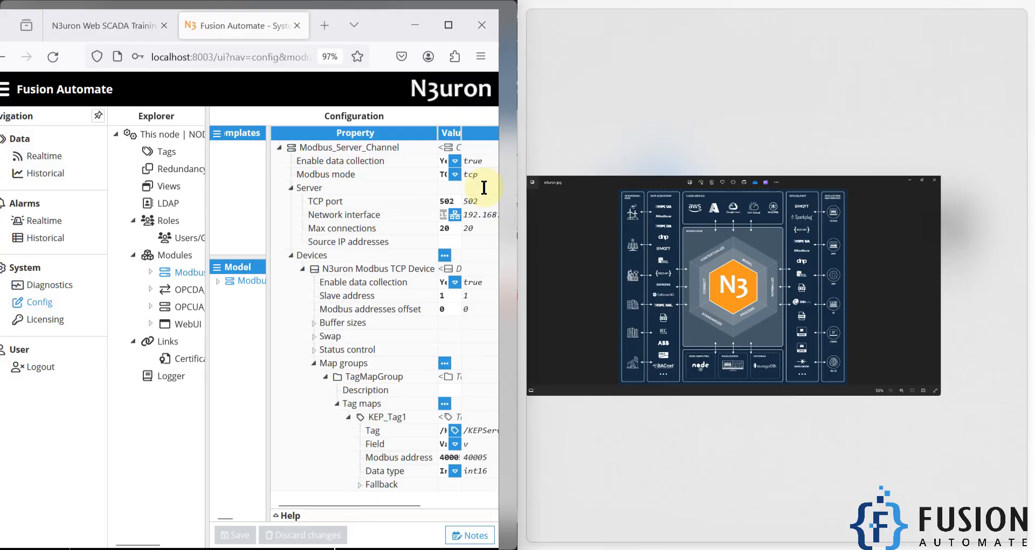
click(755, 184)
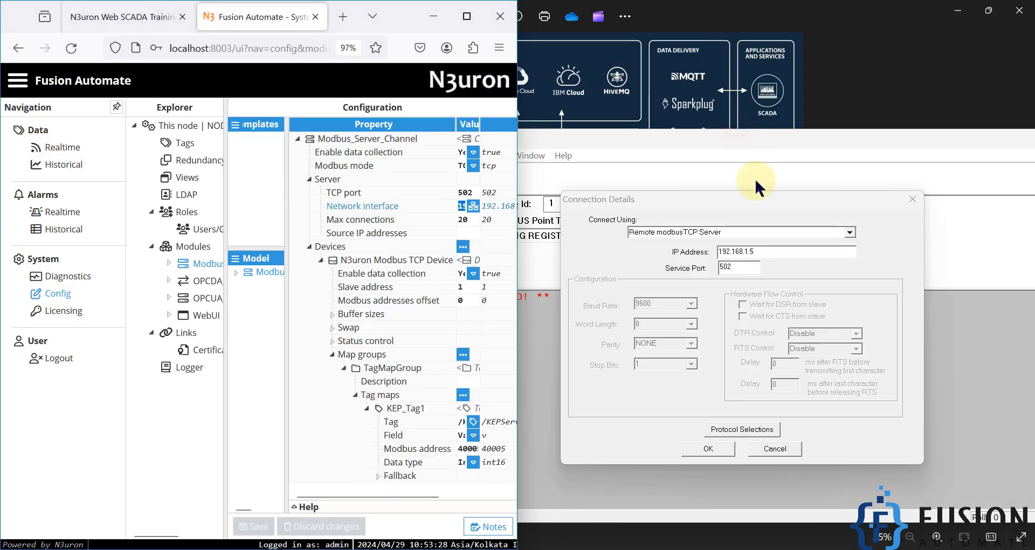
Compare the service port in ModScan32's connection details with the TCP port of Modbus_Server_Channel
double_click(739, 266)
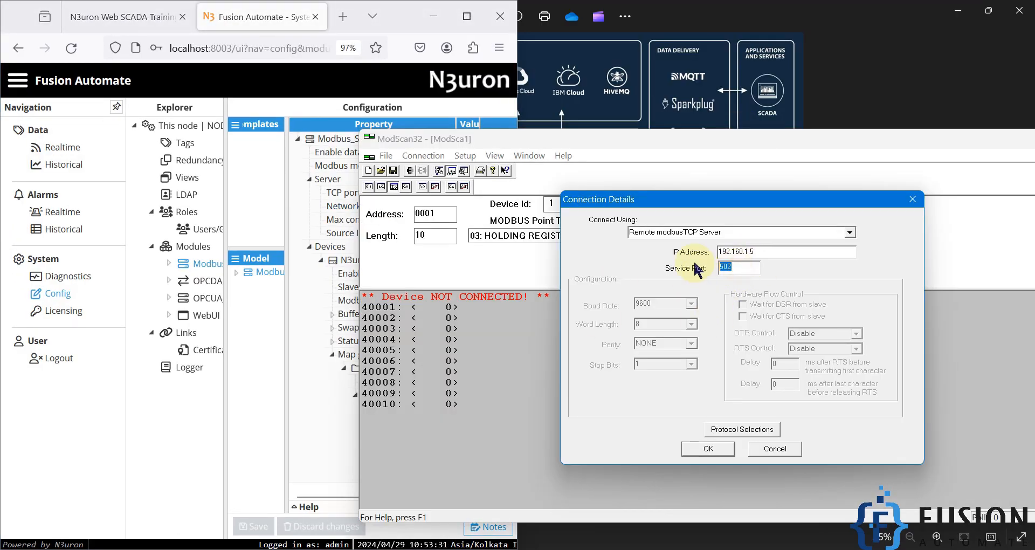
click(466, 16)
double_click(671, 192)
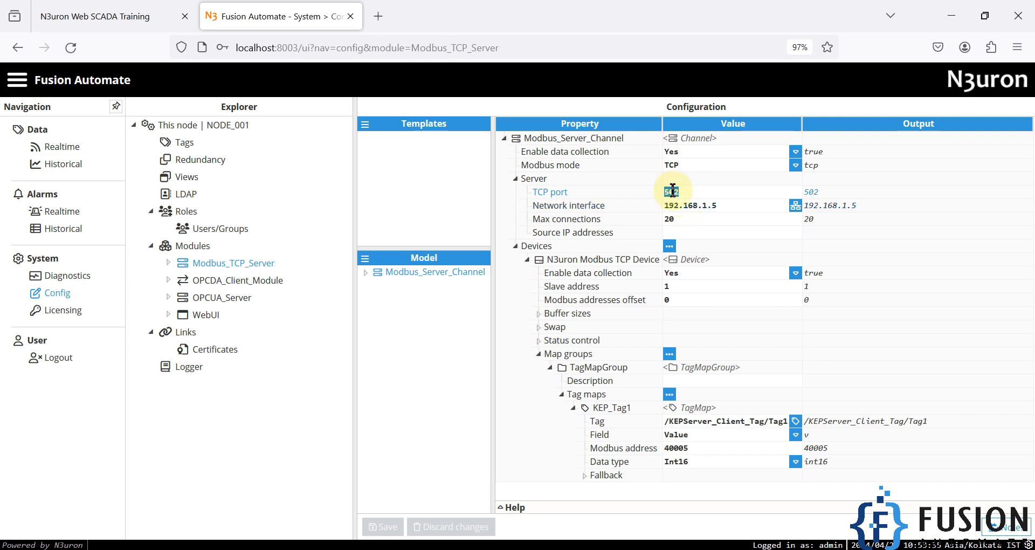
click(952, 15)
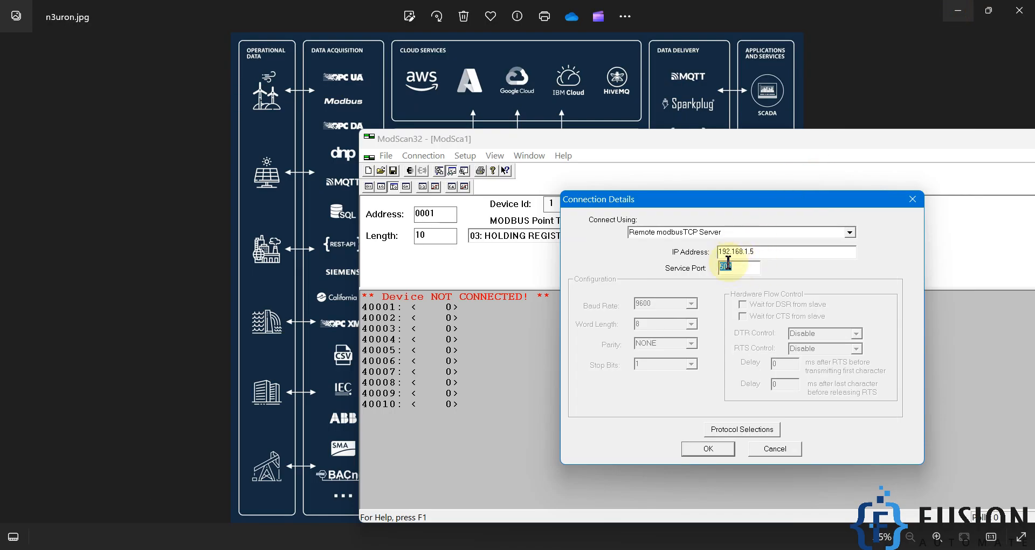
Connect ModScan32 to the remote Modbus TCP server at 192.168.1.5 and place it side by side with N3uron's realtime tag list
click(708, 449)
click(958, 11)
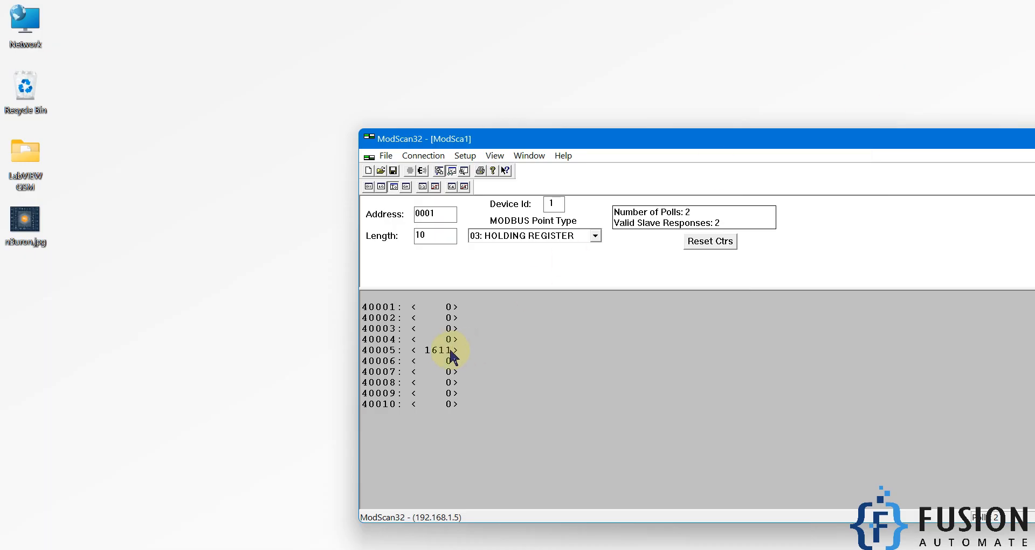
drag(597, 144, 1034, 144)
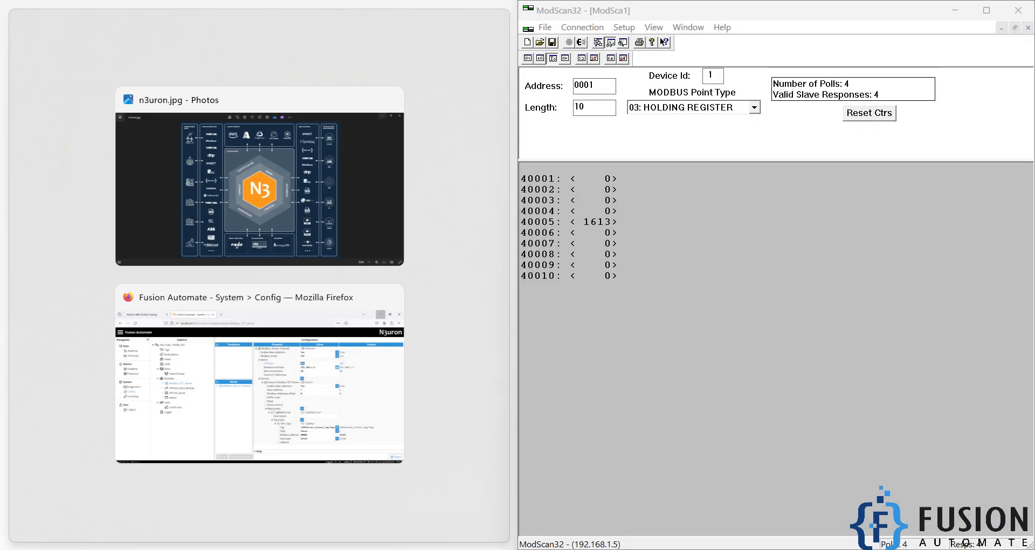
click(301, 393)
click(60, 148)
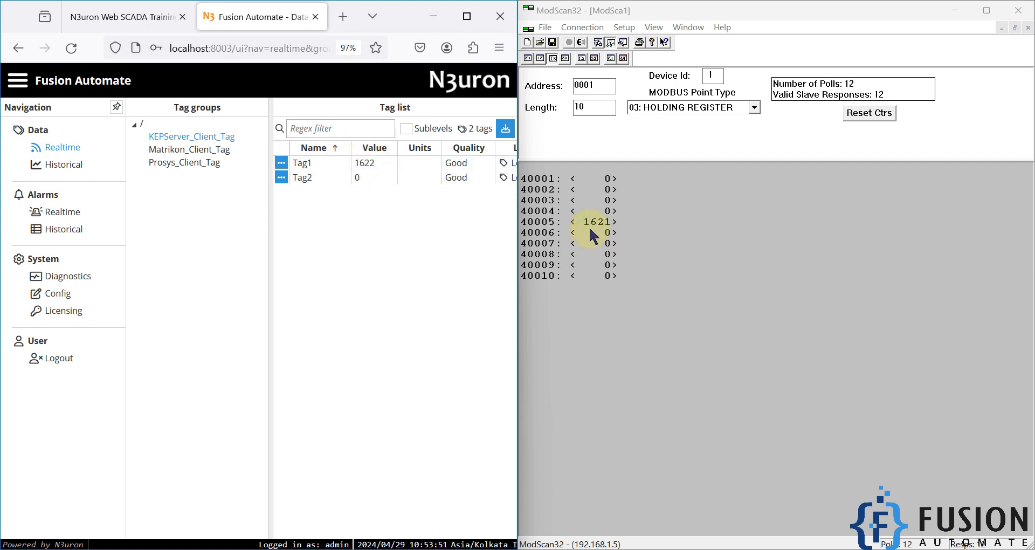
Write the value 107 to Tag2 in the KEPServer_Client_Tag group and close the write dialog
click(281, 178)
click(296, 194)
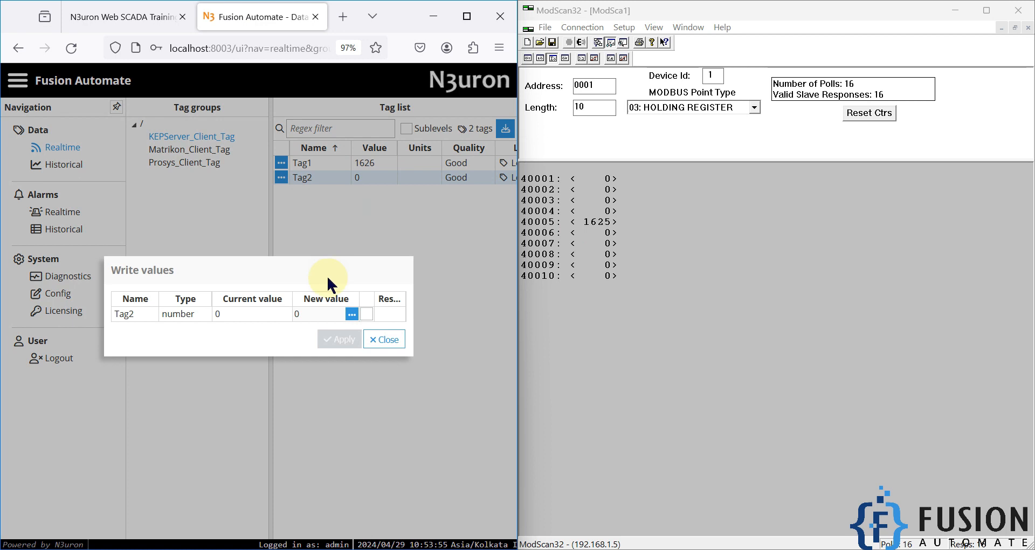
click(368, 316)
click(368, 315)
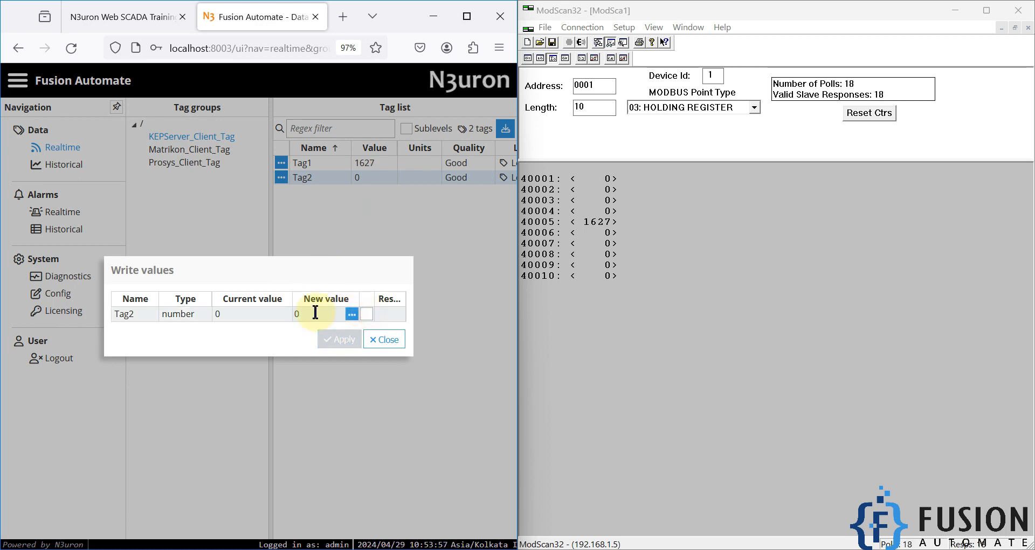
drag(309, 312, 259, 280)
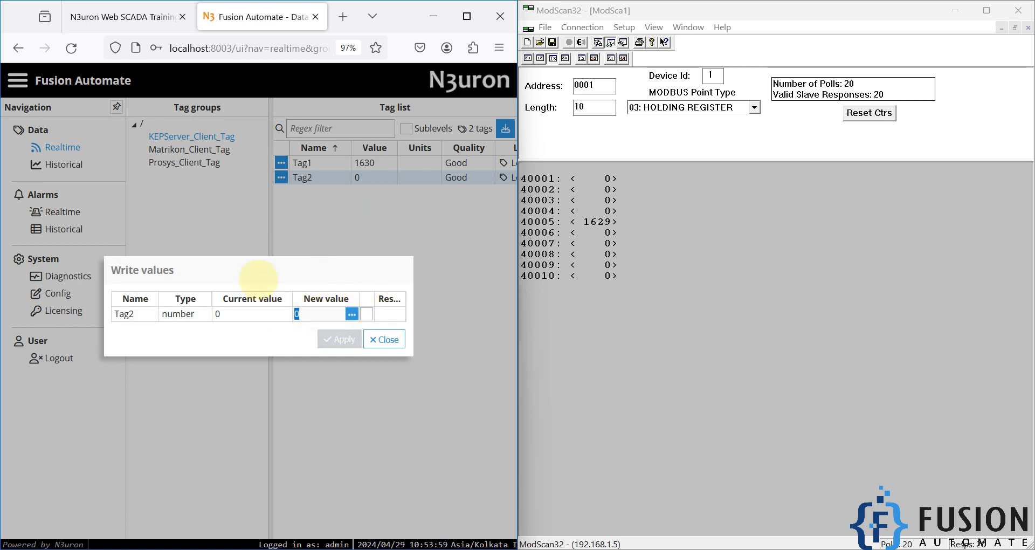
text(107)
click(337, 340)
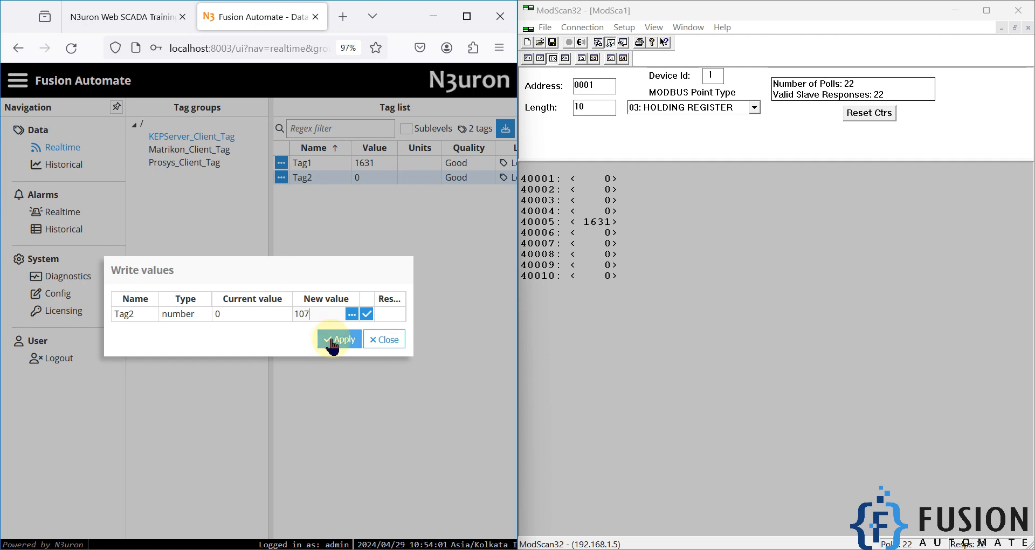
click(386, 342)
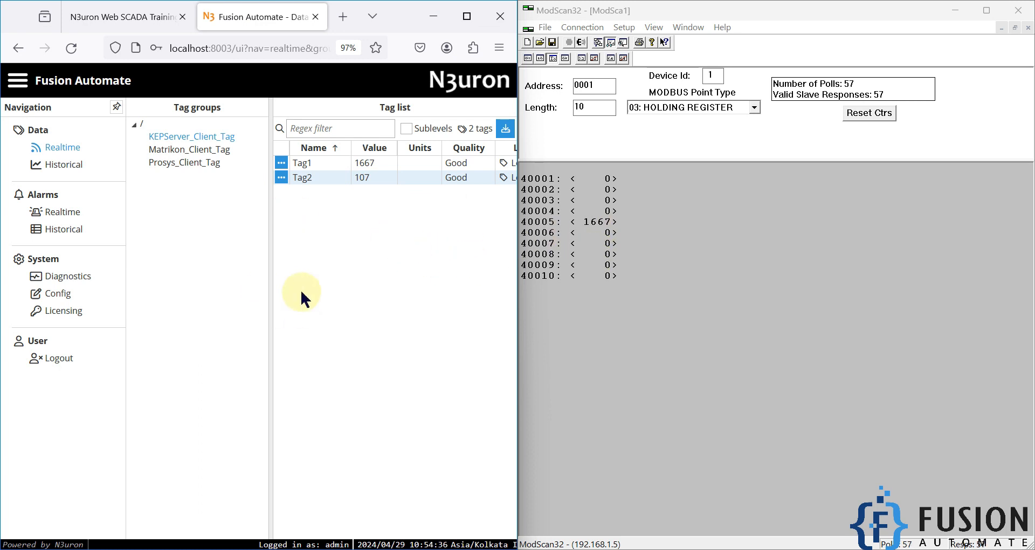
Return to the Modbus_TCP_Server configuration in N3uron and add a tag map named KEP_Tag2 to TagMapGroup
click(58, 295)
click(466, 17)
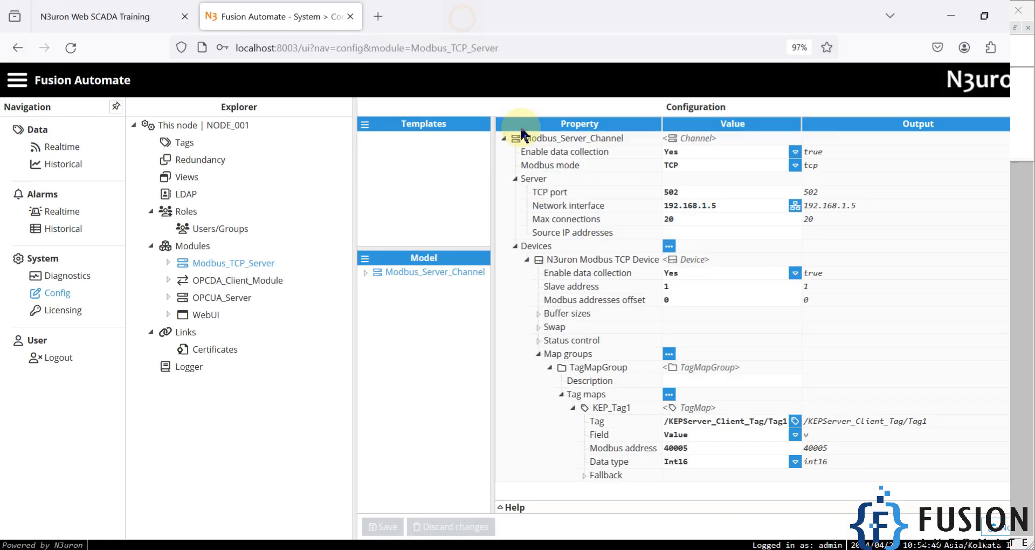
click(573, 408)
click(669, 394)
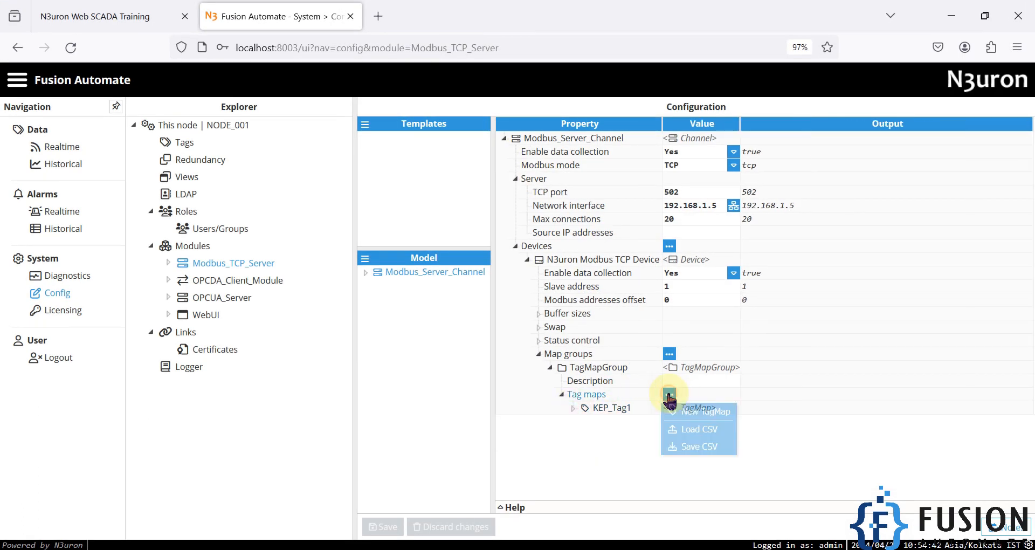
click(703, 416)
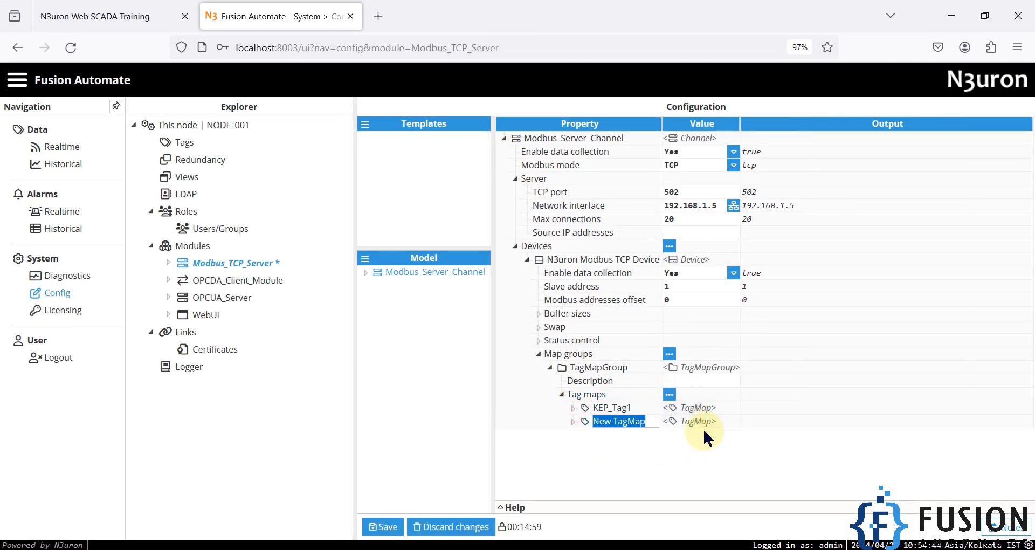
text(KEP)
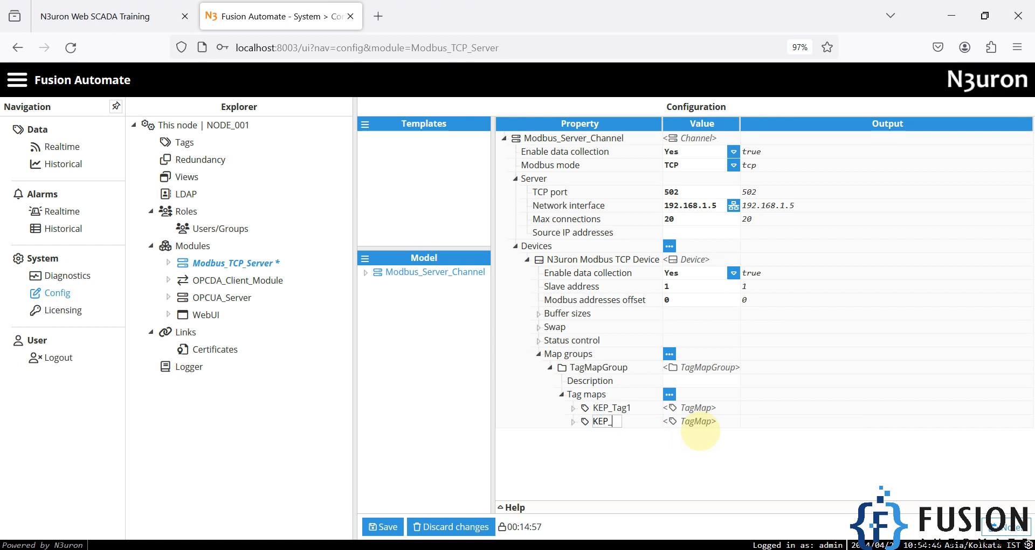
text(_Tag2)
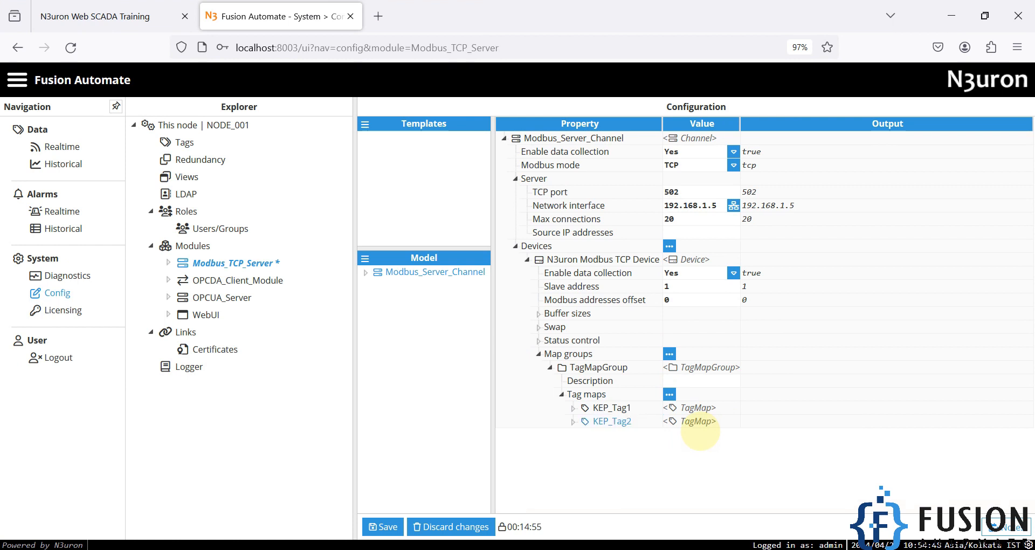
Assign Tag2 from the KEPServer_Client_Tag group as the source tag of the KEP_Tag2 map
click(573, 420)
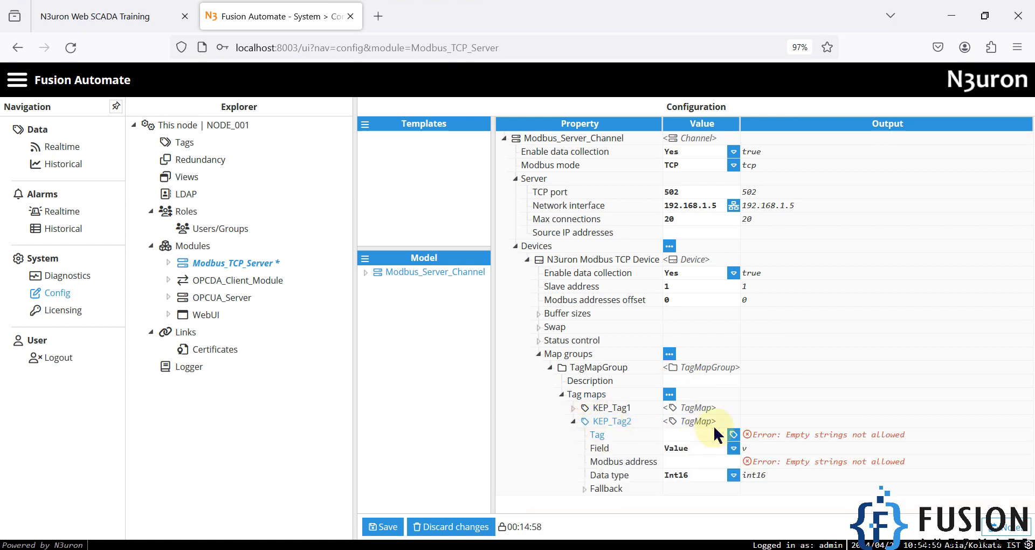
click(733, 434)
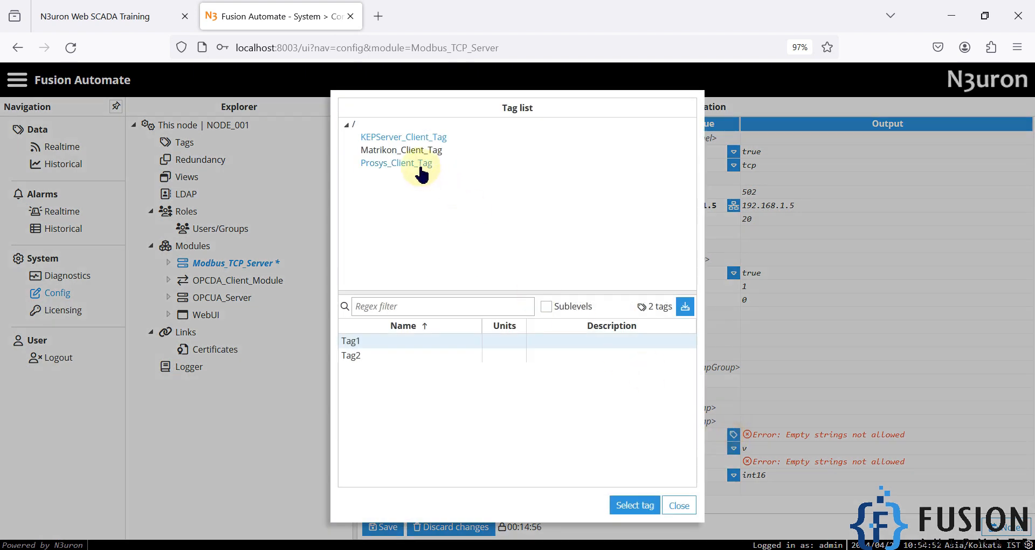
click(362, 356)
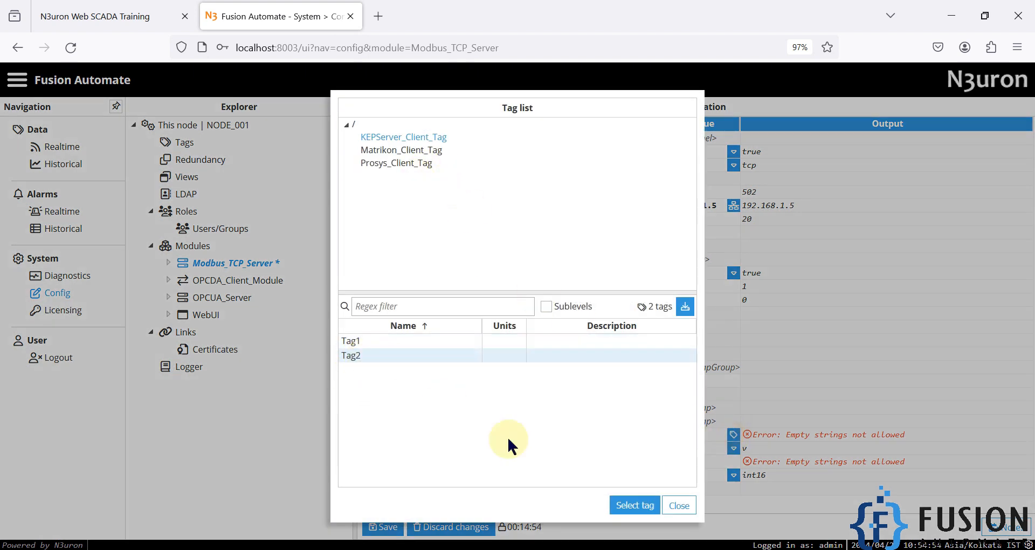
click(625, 512)
Set the Modbus address of KEP_Tag2 to 40006 and save the Modbus_TCP_Server configuration
click(687, 464)
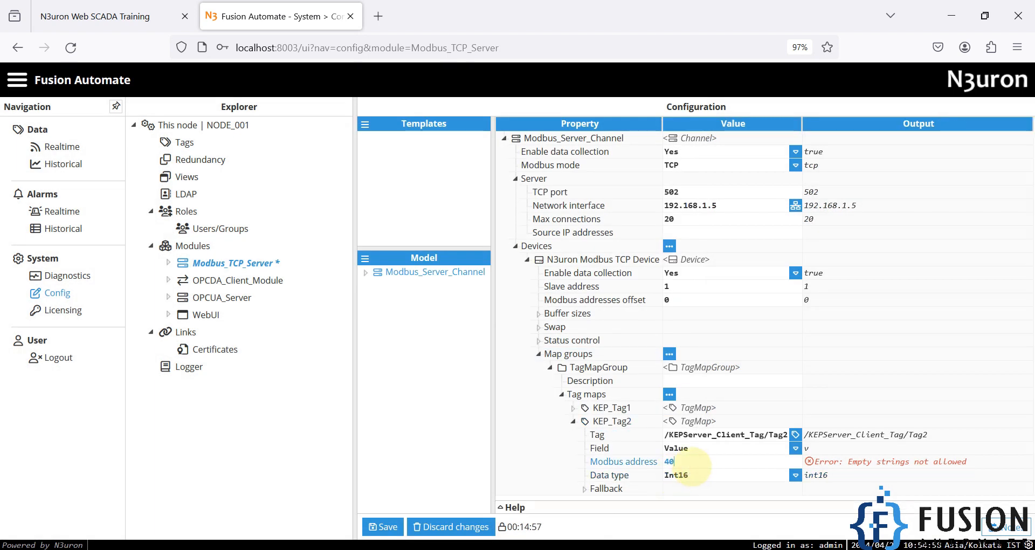
click(382, 527)
click(481, 337)
Restore ModScan32 to view, dismiss its connection message and reconnect it to the Modbus TCP server
drag(691, 7, 285, 88)
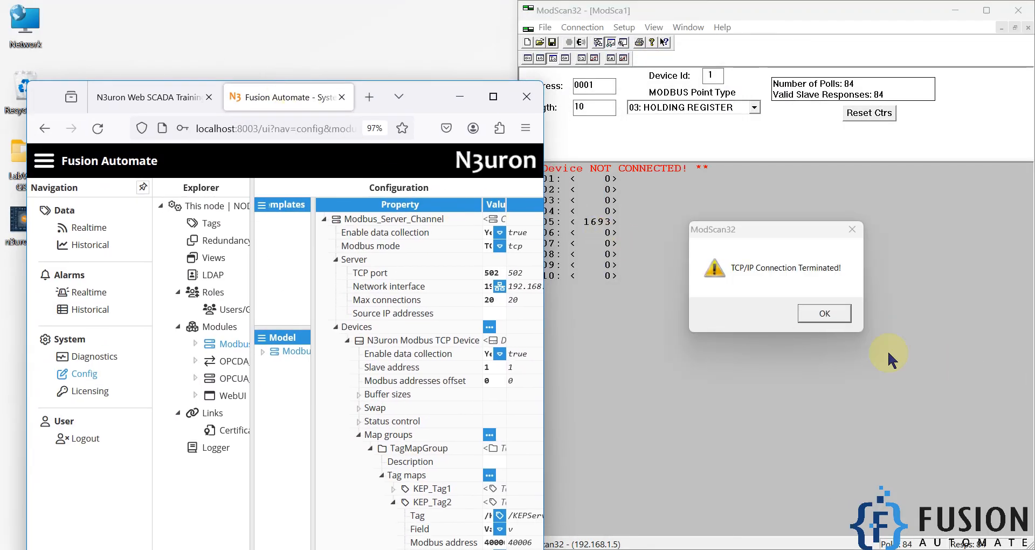
click(820, 317)
click(582, 27)
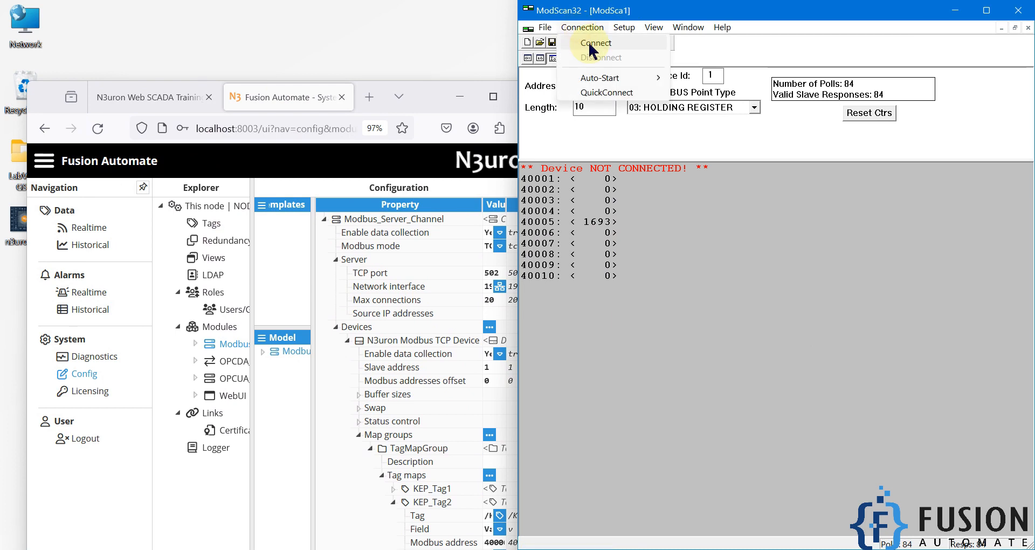
click(585, 39)
click(742, 398)
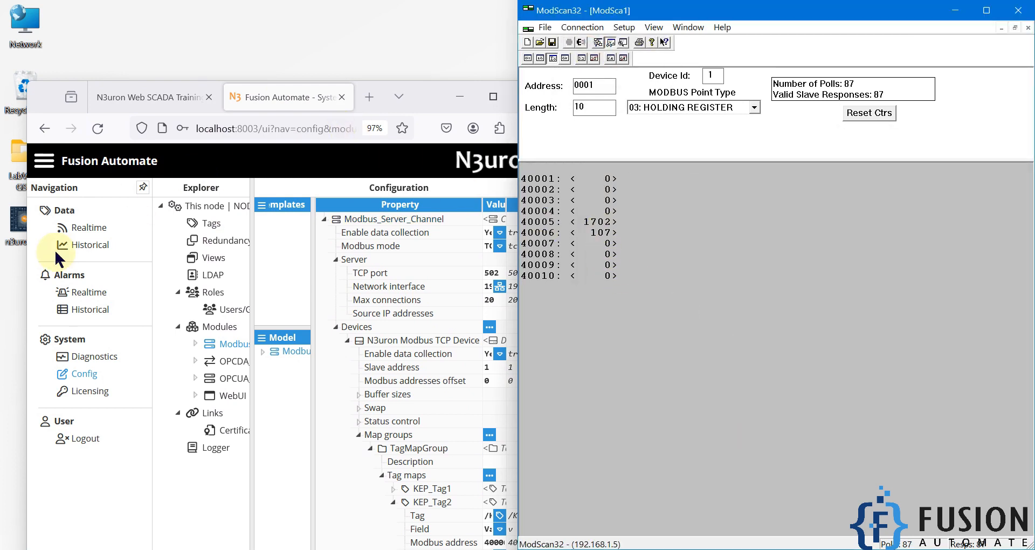
Show N3uron's realtime tag list beside ModScan32 to compare Tag1 and Tag2 with registers 40005 and 40006
click(83, 228)
drag(415, 99, 1, 160)
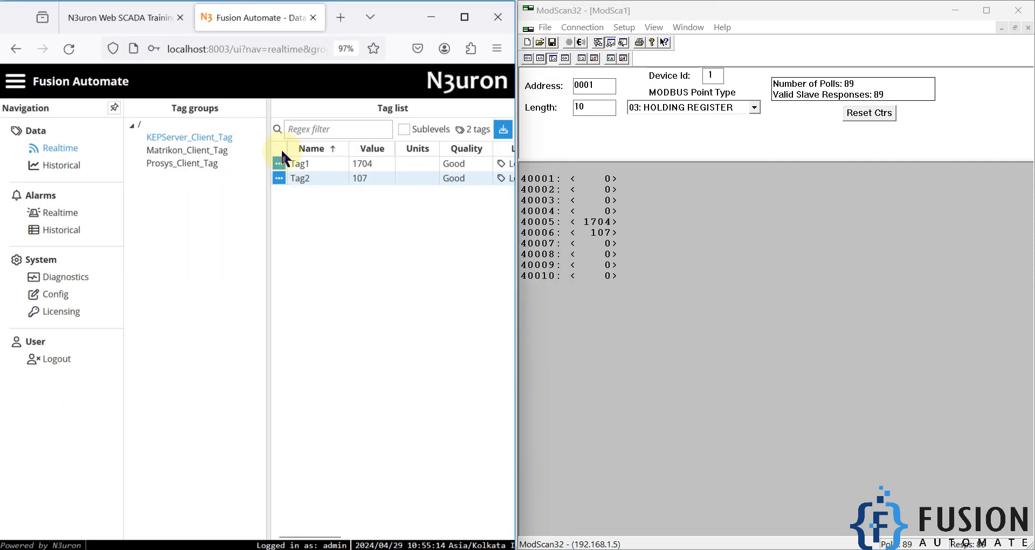
click(338, 254)
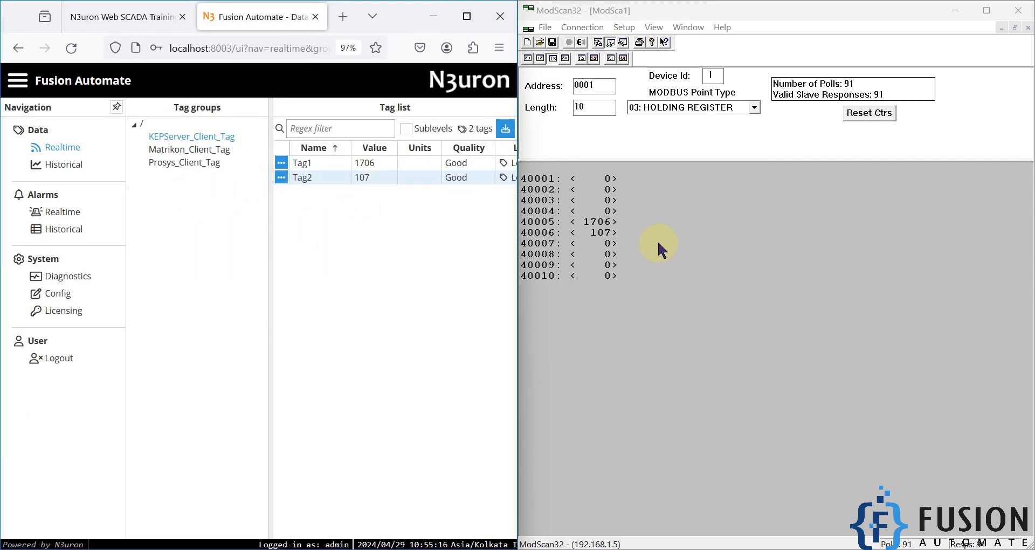
Write the value 502 to Tag2 from N3uron's realtime tag list and close the write dialog
click(279, 178)
click(302, 194)
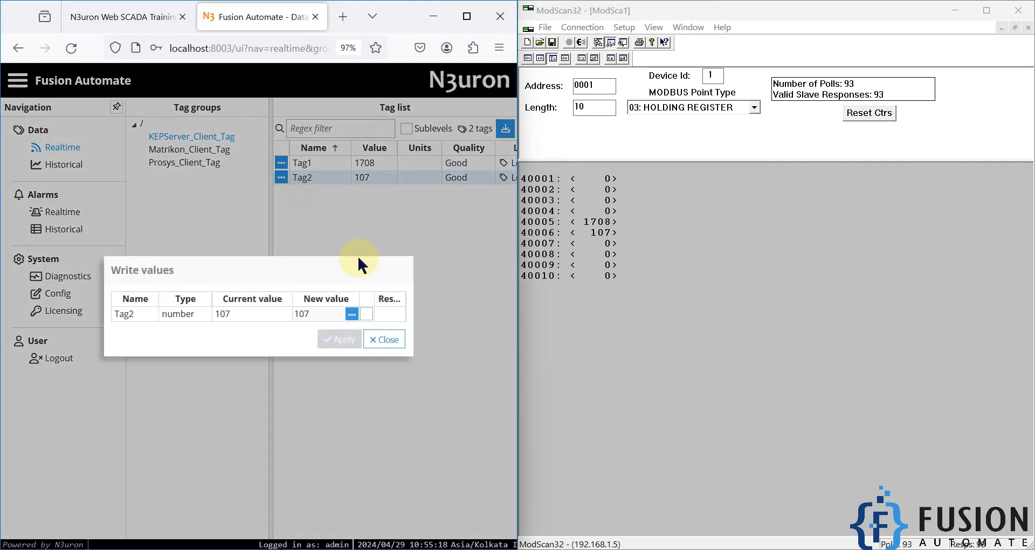
drag(322, 313, 261, 308)
text(502)
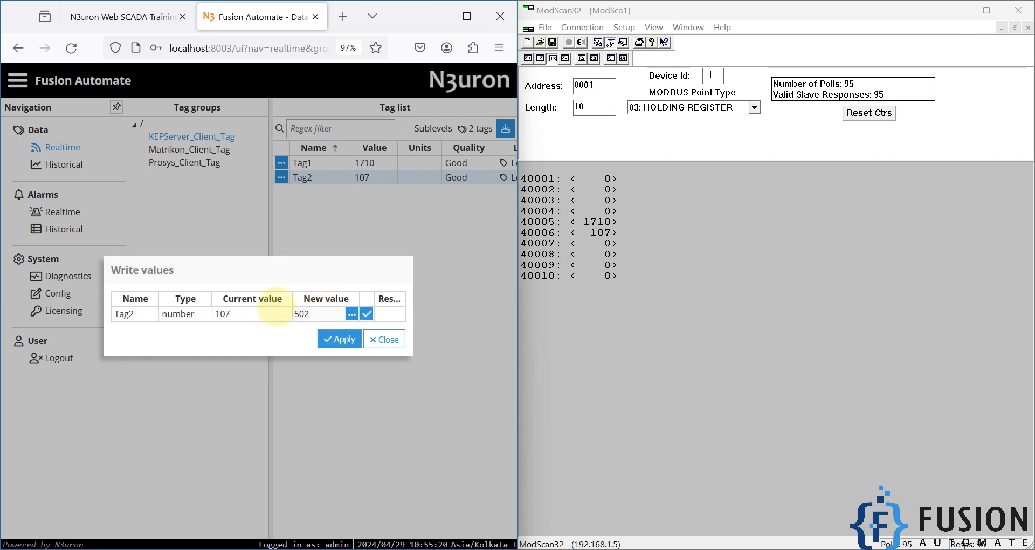
click(337, 339)
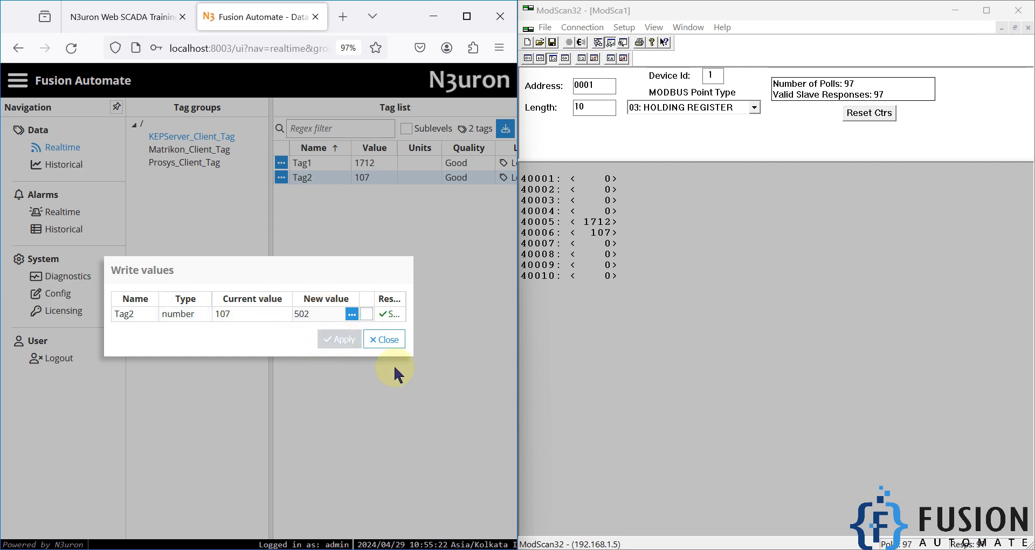
click(384, 339)
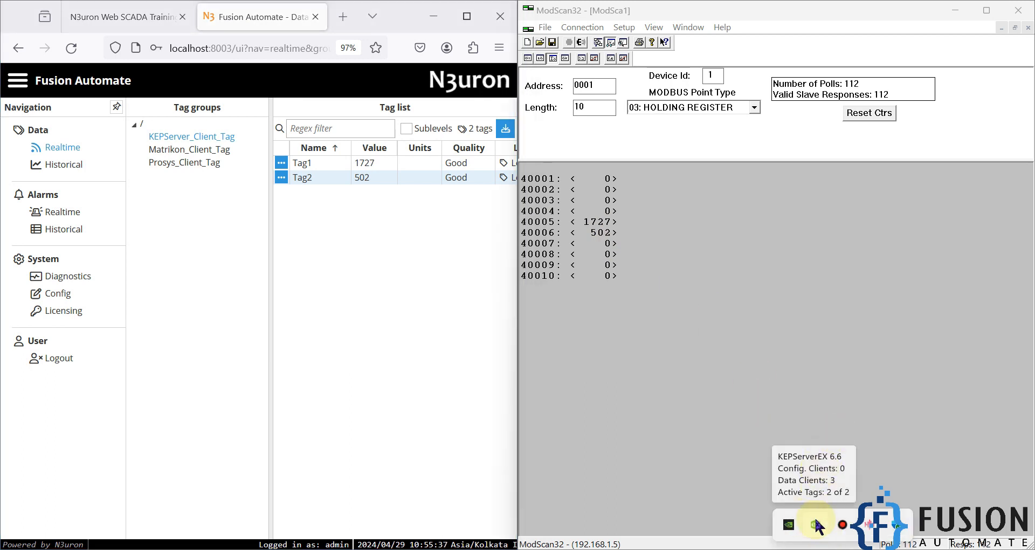
Open the KEPServerEX 6 Configuration and launch OPC Quick Client from it
right_click(815, 525)
click(843, 305)
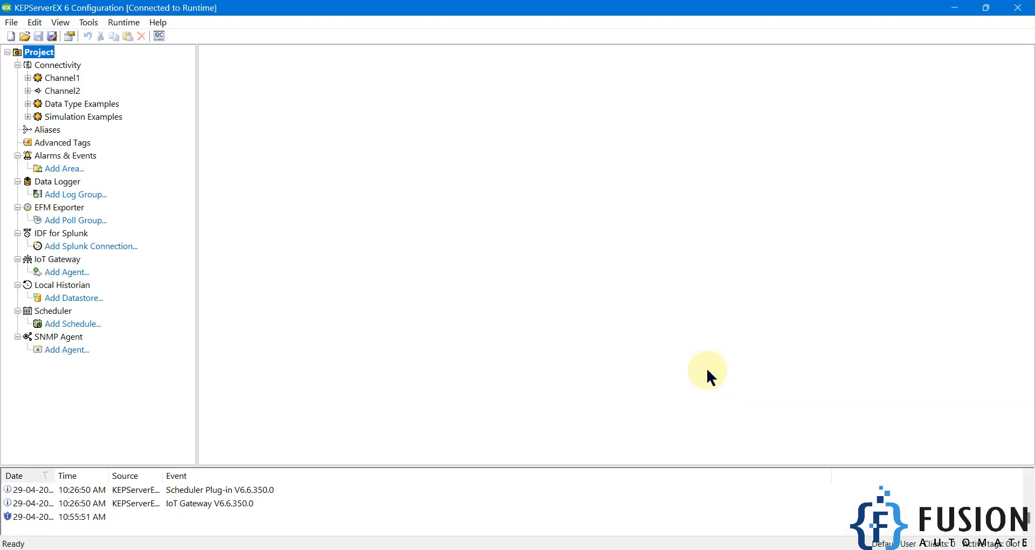
click(159, 35)
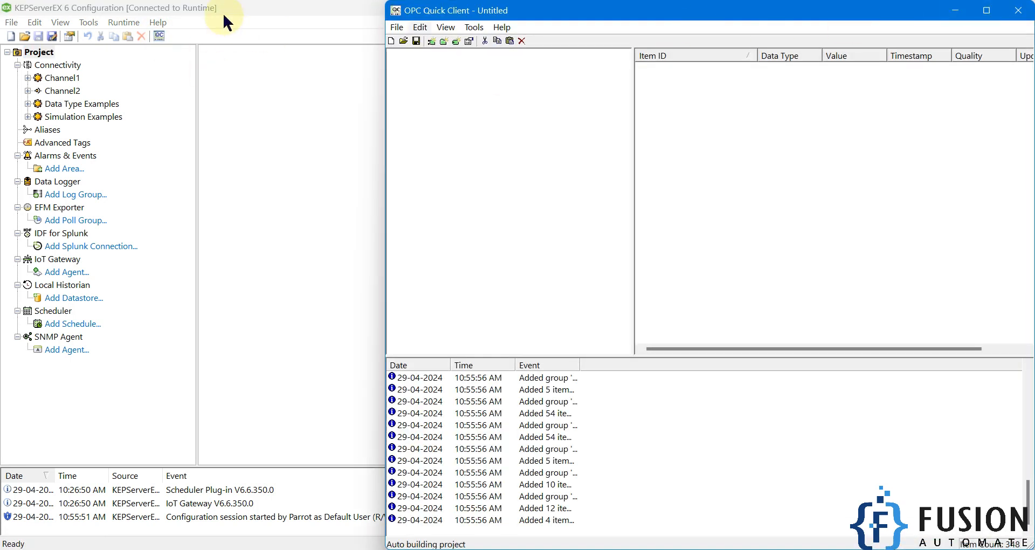
Arrange OPC Quick Client below the N3uron and ModScan32 values and display the items of Channel1.Device1
click(242, 8)
click(964, 5)
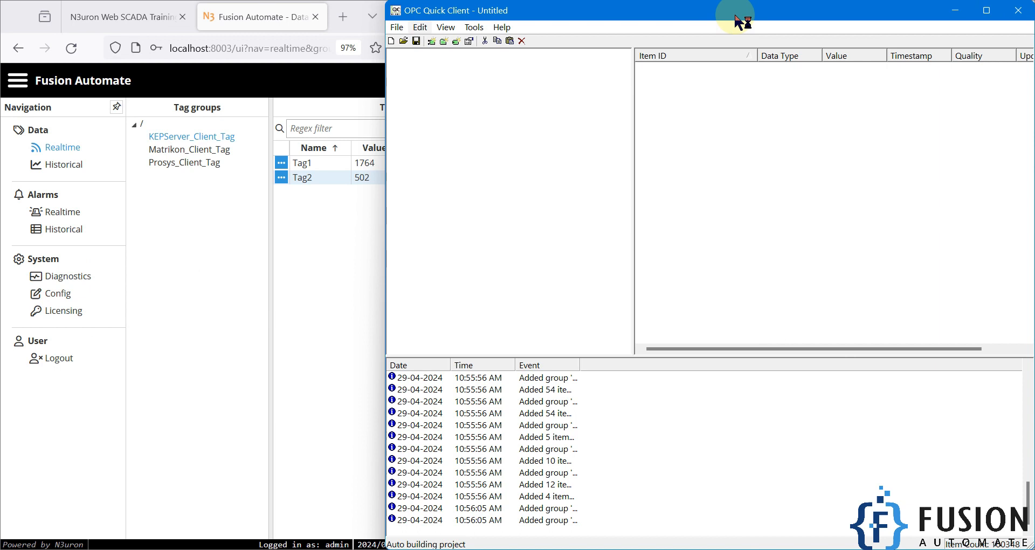
drag(729, 9, 730, 289)
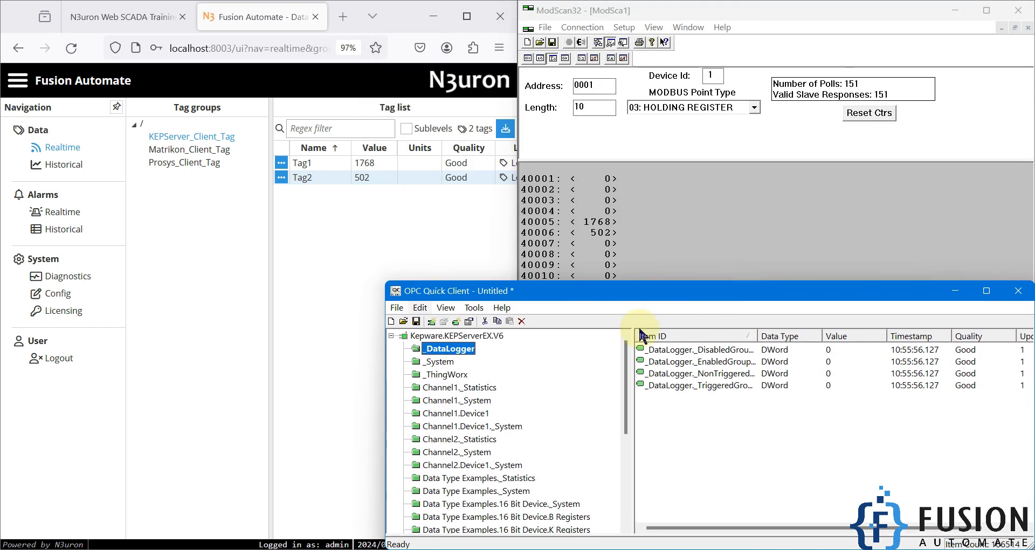
click(447, 413)
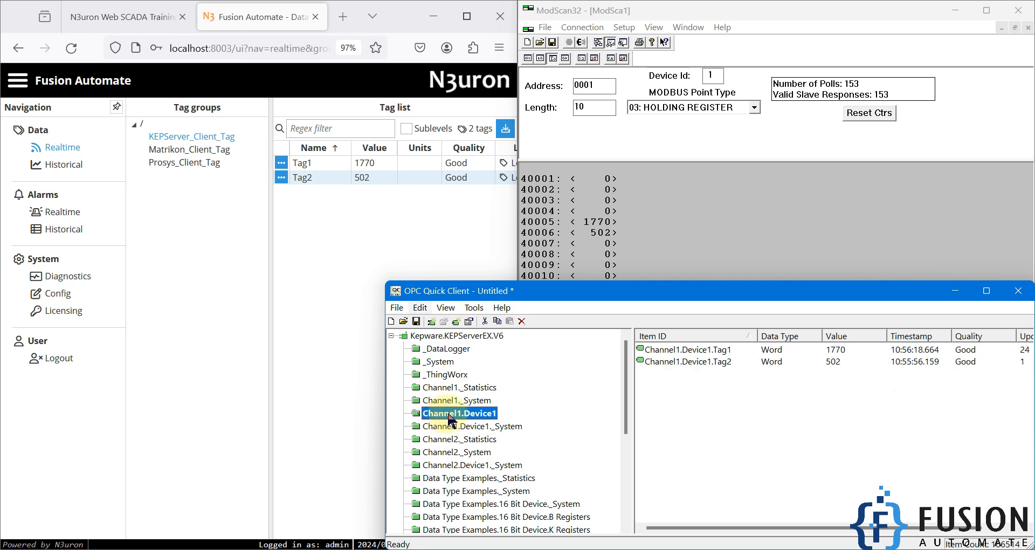
Write 606 synchronously to Channel1.Device1.Tag2 in OPC Quick Client and compare the value with register 40006 in ModScan32
click(832, 362)
right_click(833, 362)
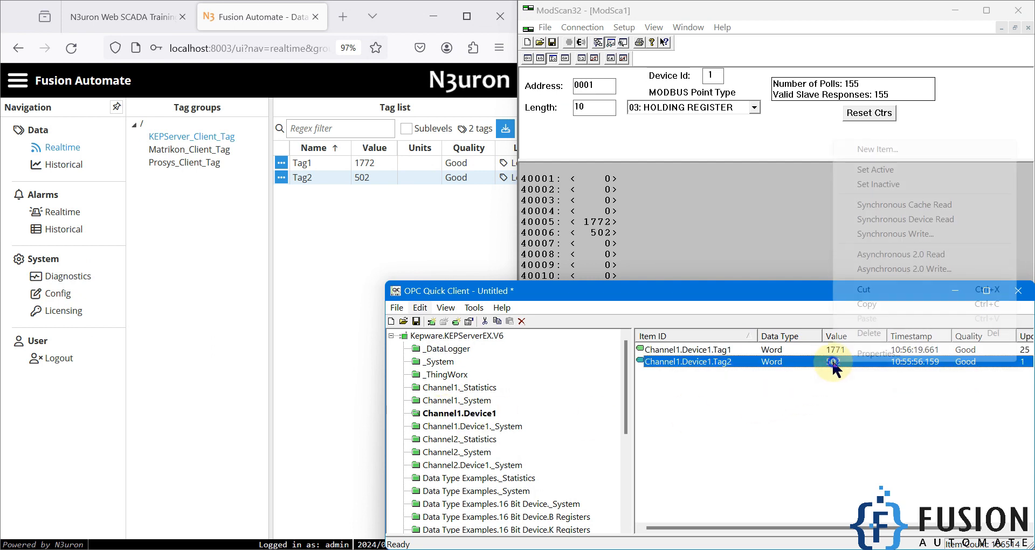
click(939, 232)
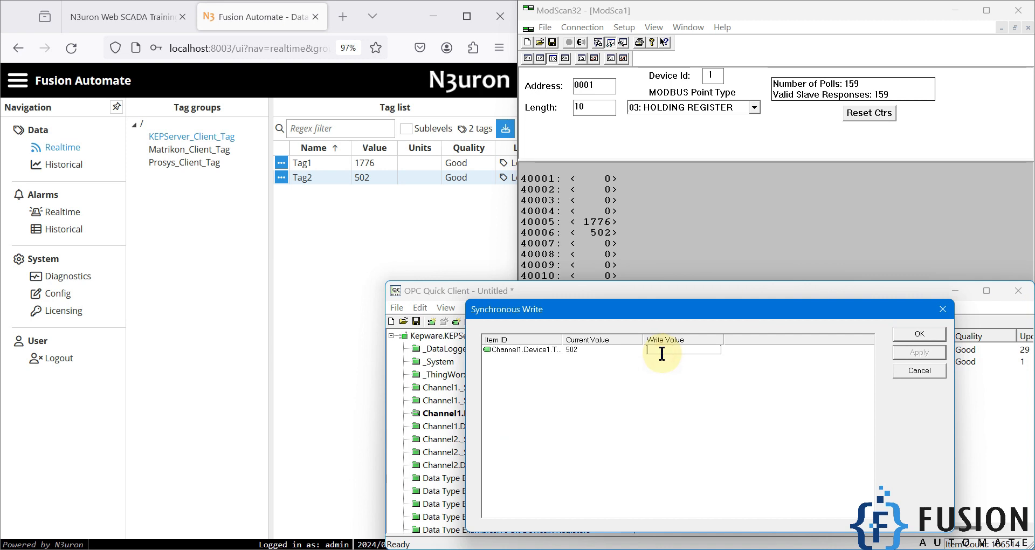
text(606)
click(919, 352)
click(919, 334)
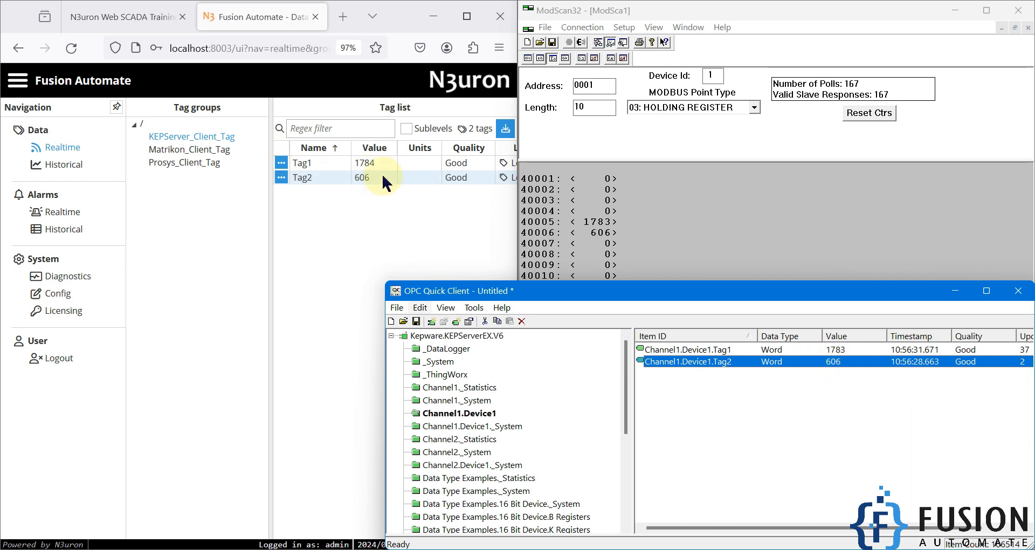
click(602, 241)
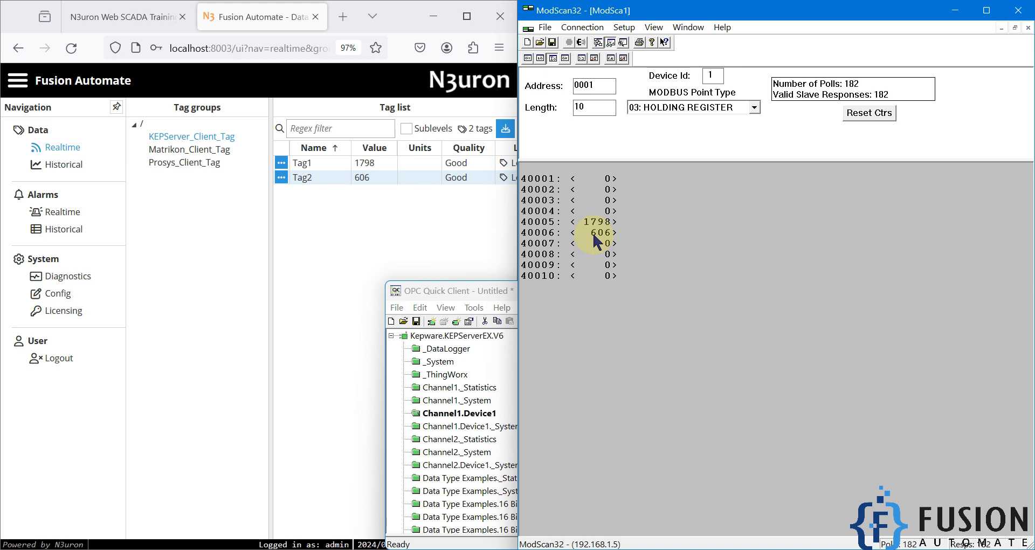
click(471, 291)
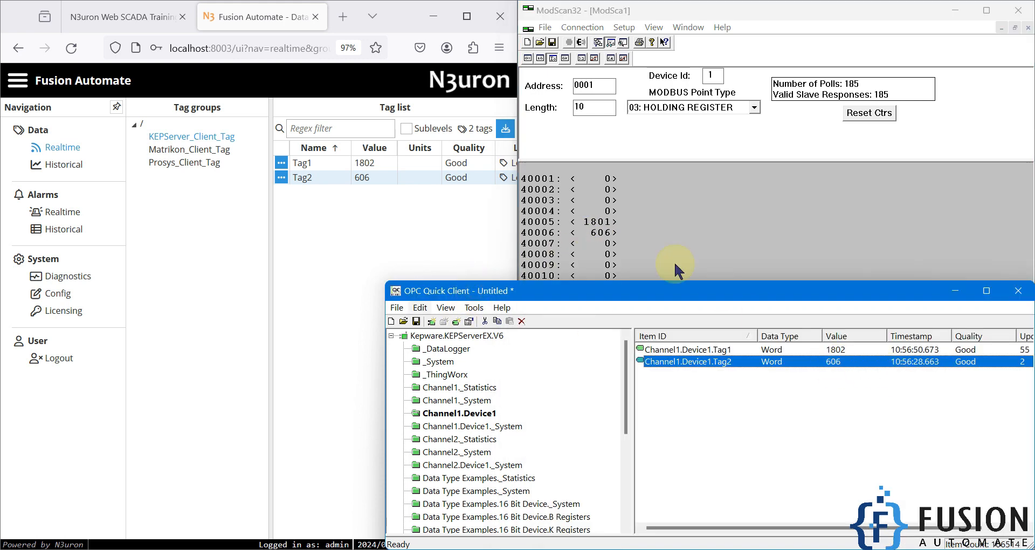
Write the value 1020 to register 40006 in ModScan32 and check Tag2 in OPC Quick Client
double_click(614, 237)
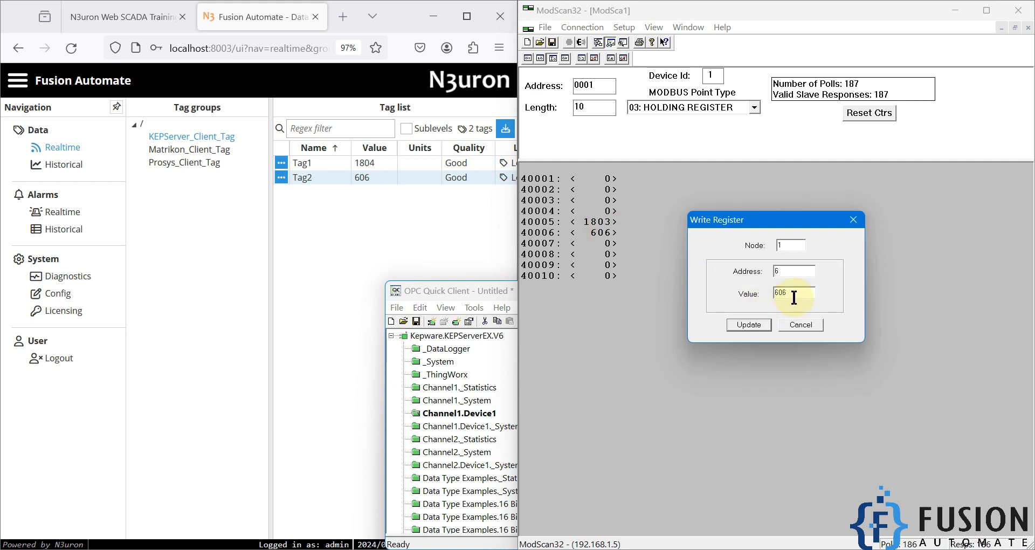
double_click(793, 293)
text(1020)
click(749, 325)
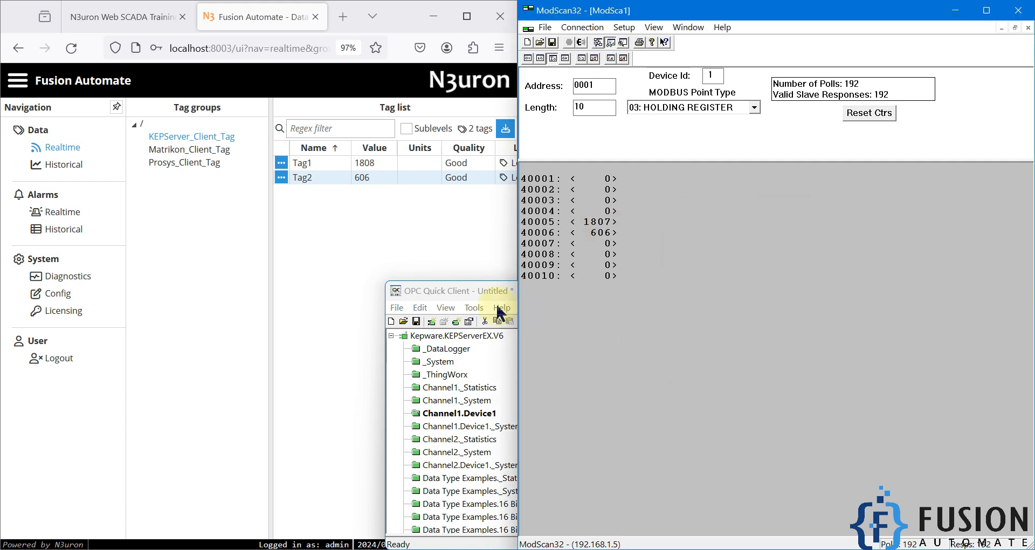
click(477, 293)
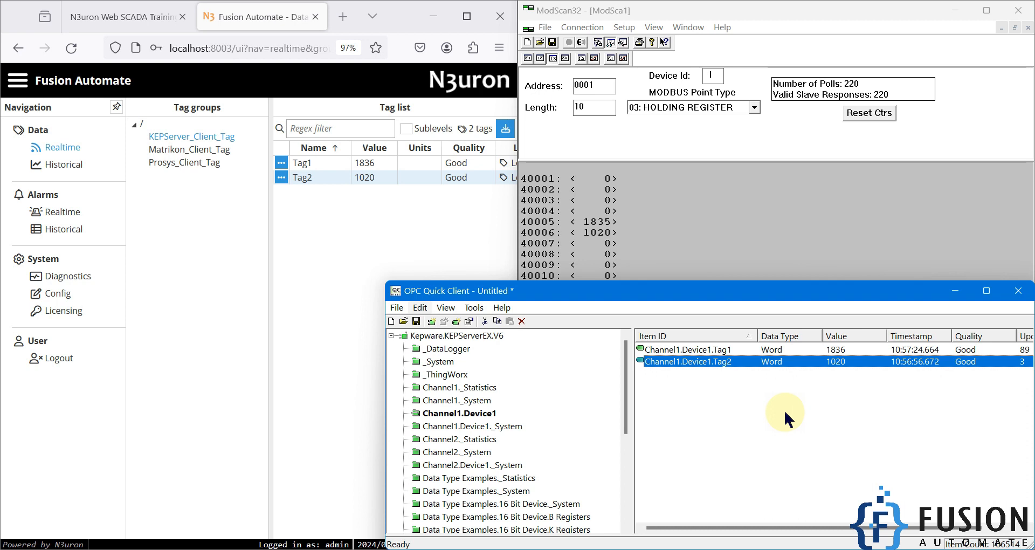
Write the value 52 to register 40006 in ModScan32 and compare it with Tag2 in OPC Quick Client and N3uron
double_click(605, 233)
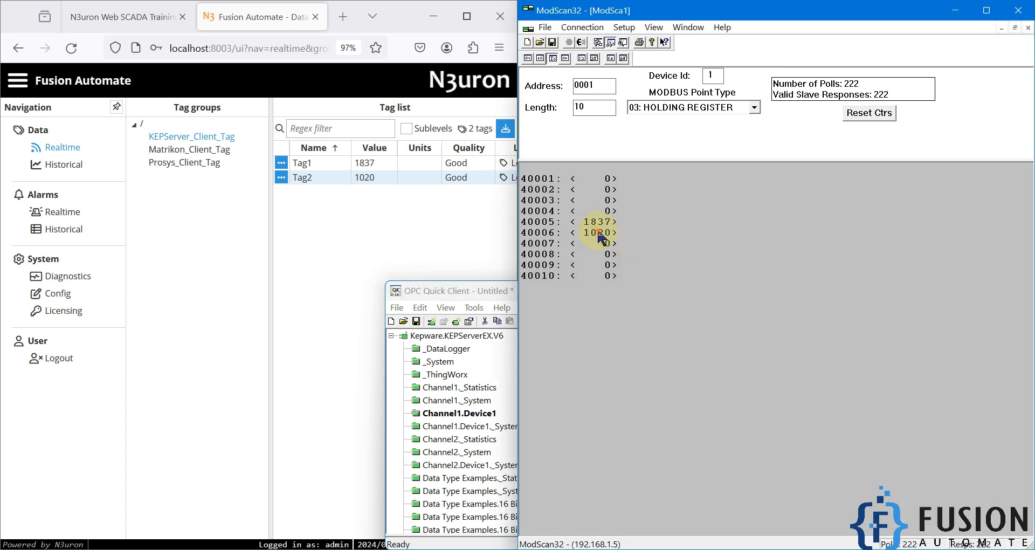
double_click(793, 291)
text(52)
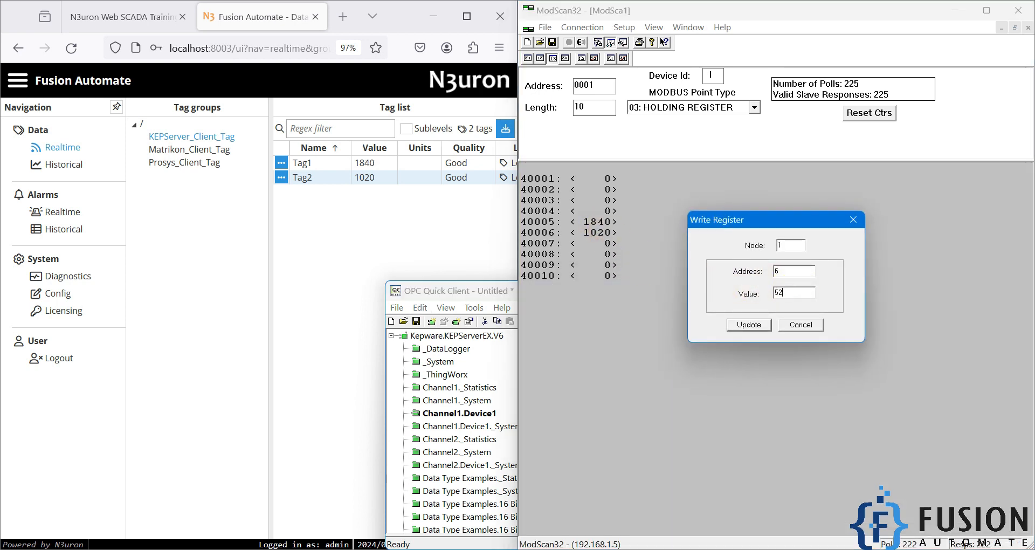
click(747, 324)
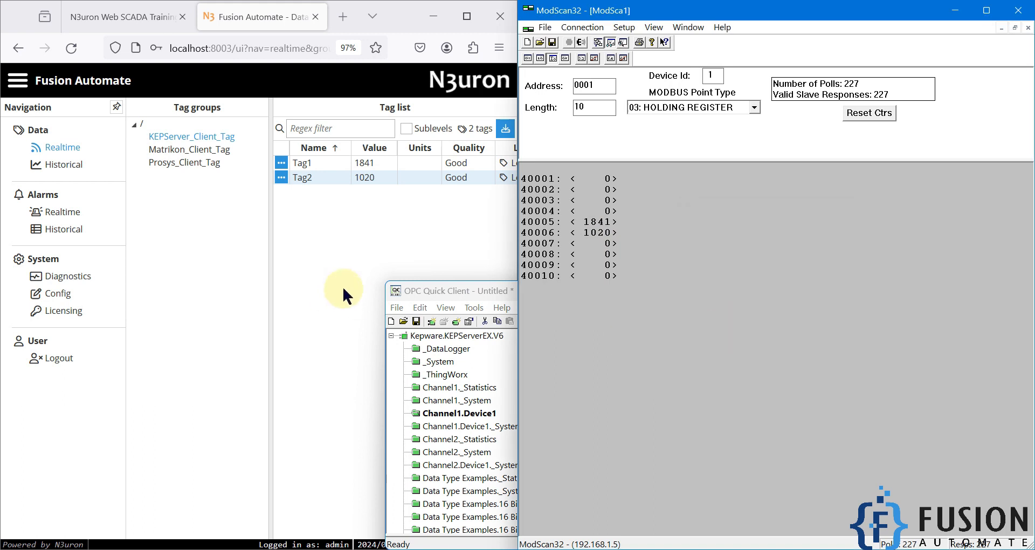
click(435, 295)
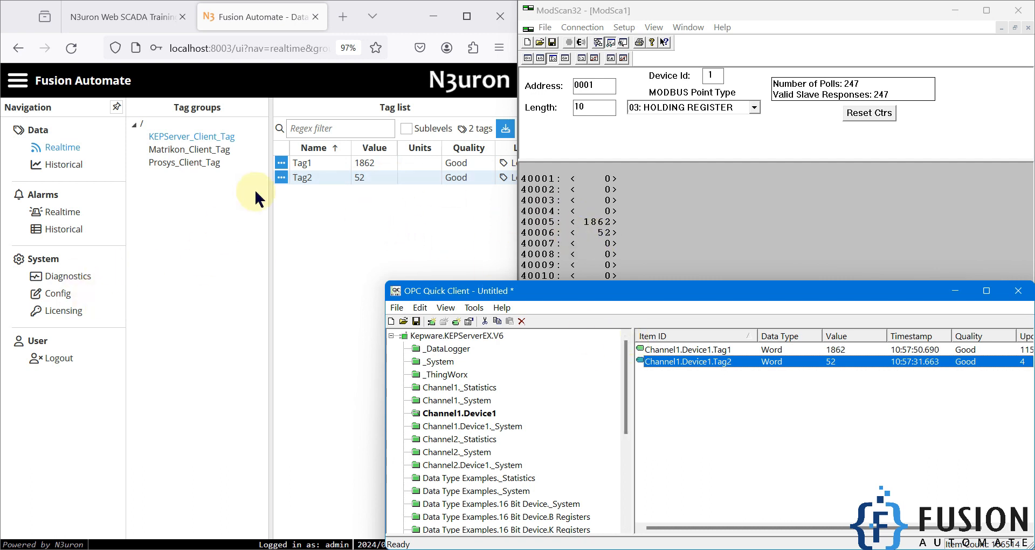
Open the KEPServer_Client_Tag group's properties in the N3uron tag configuration and enlarge the browser window to full screen
click(56, 292)
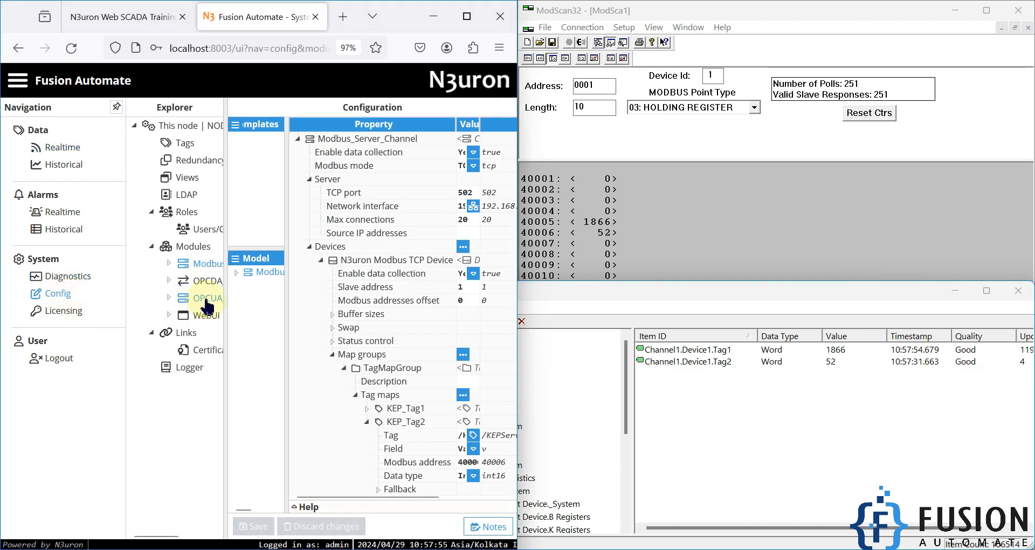
click(208, 282)
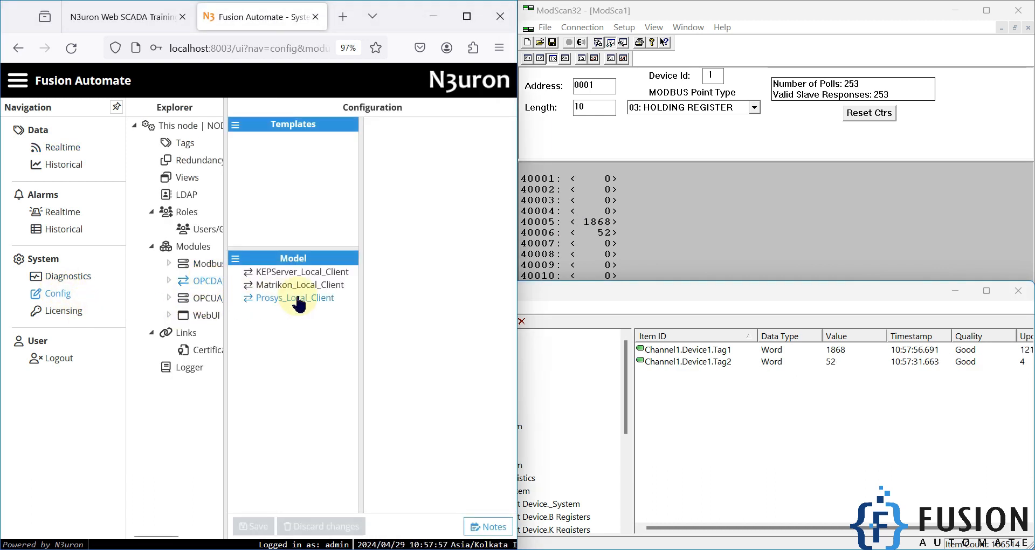
click(183, 143)
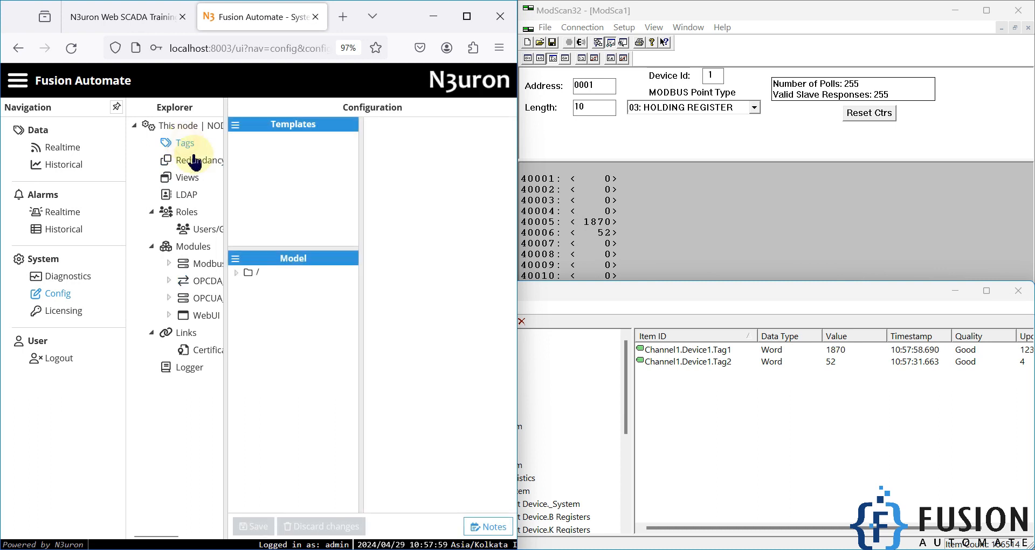
click(236, 272)
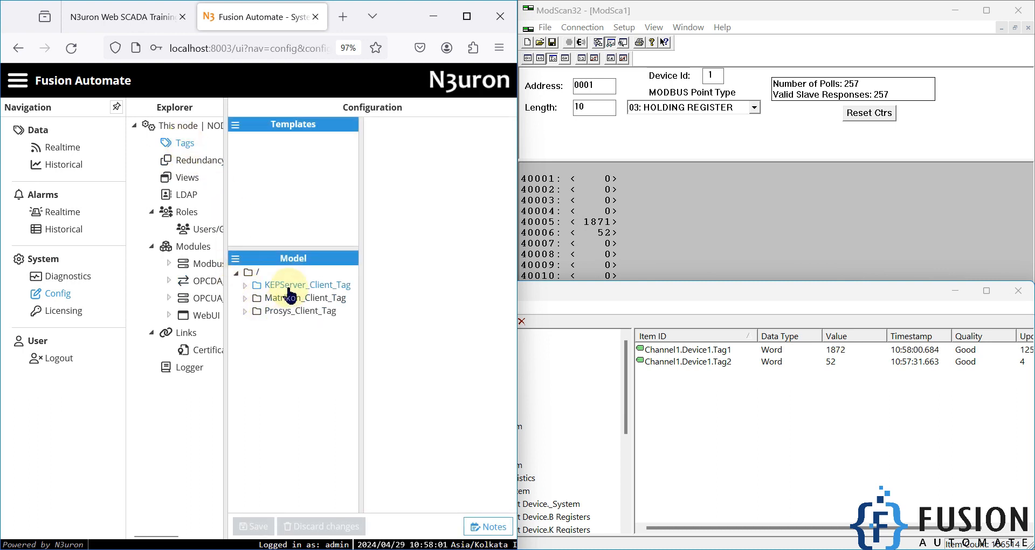
click(287, 286)
click(467, 17)
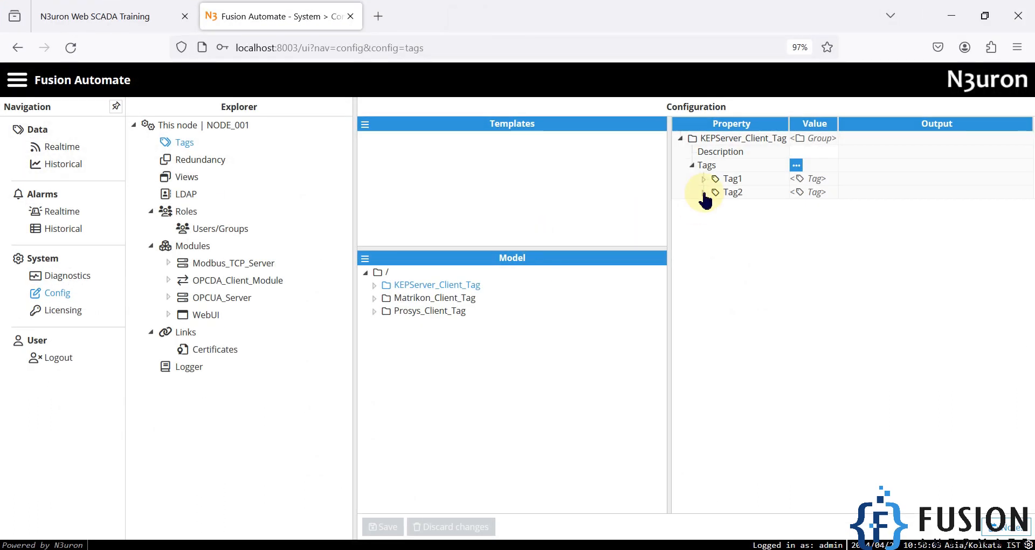
Try to set the OPC scan rate in Tag2's source configuration to 1000
click(703, 193)
click(714, 326)
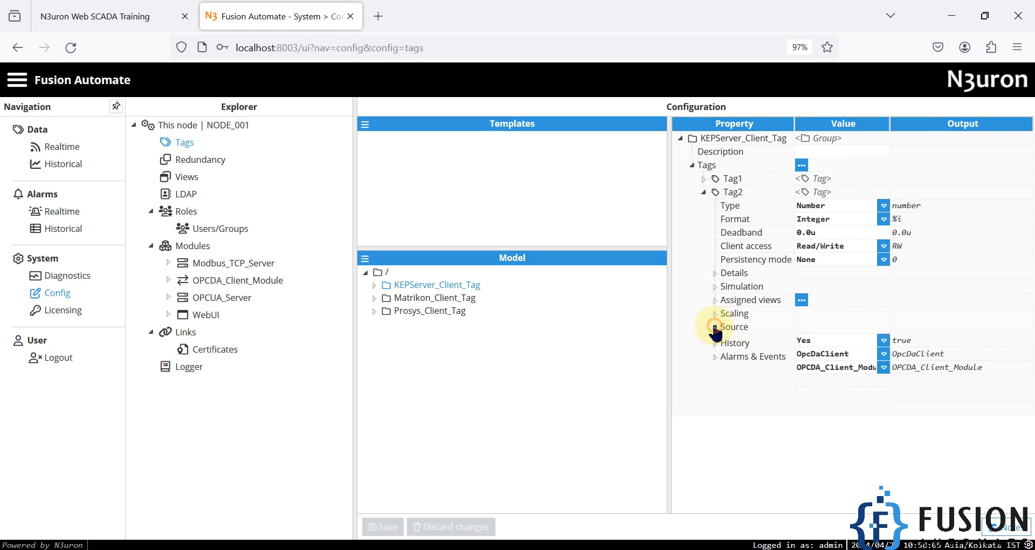
click(725, 380)
click(819, 421)
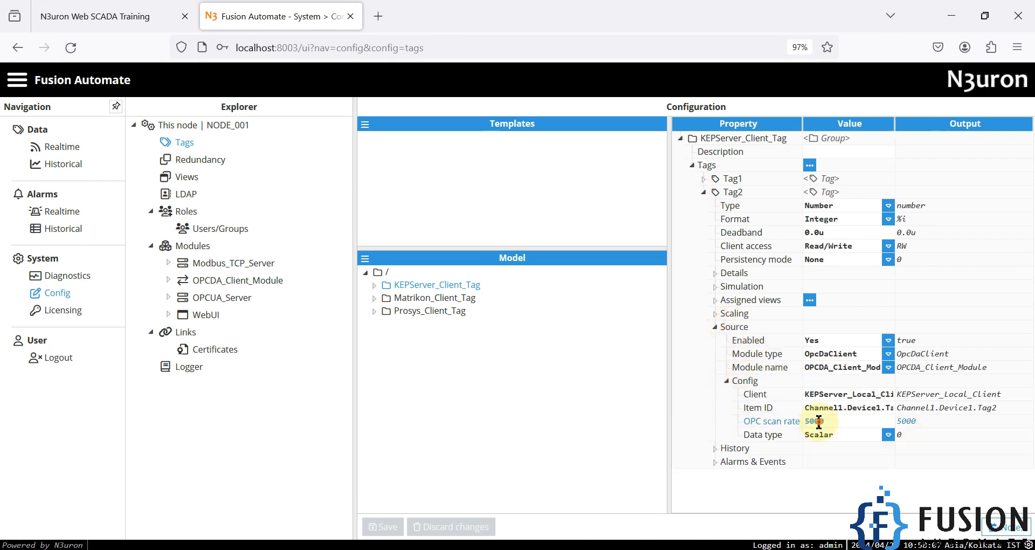
text(1)
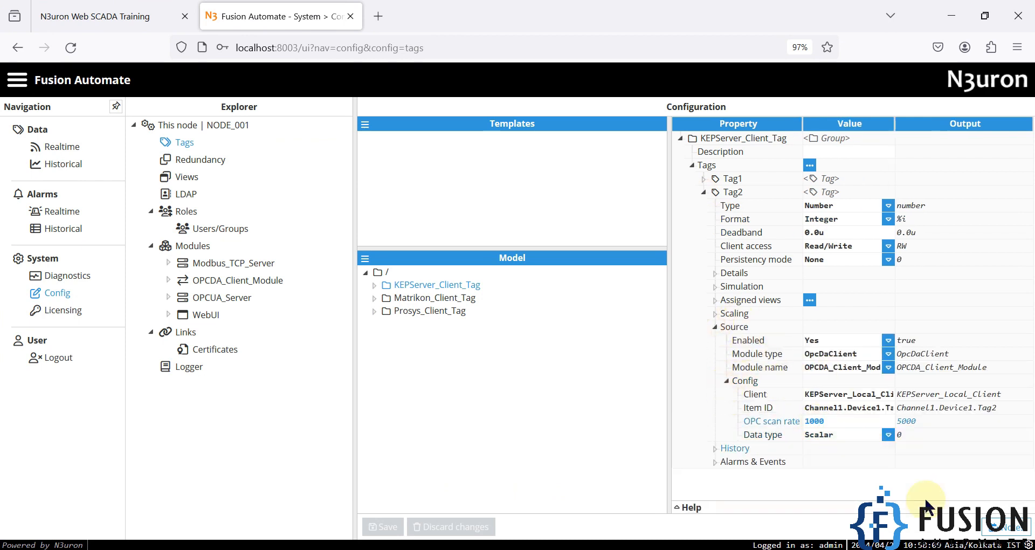
click(565, 405)
Set the OPC scan rate of Tag2 in KEPServer_Client_Tag to 1000 and save the configuration
click(433, 285)
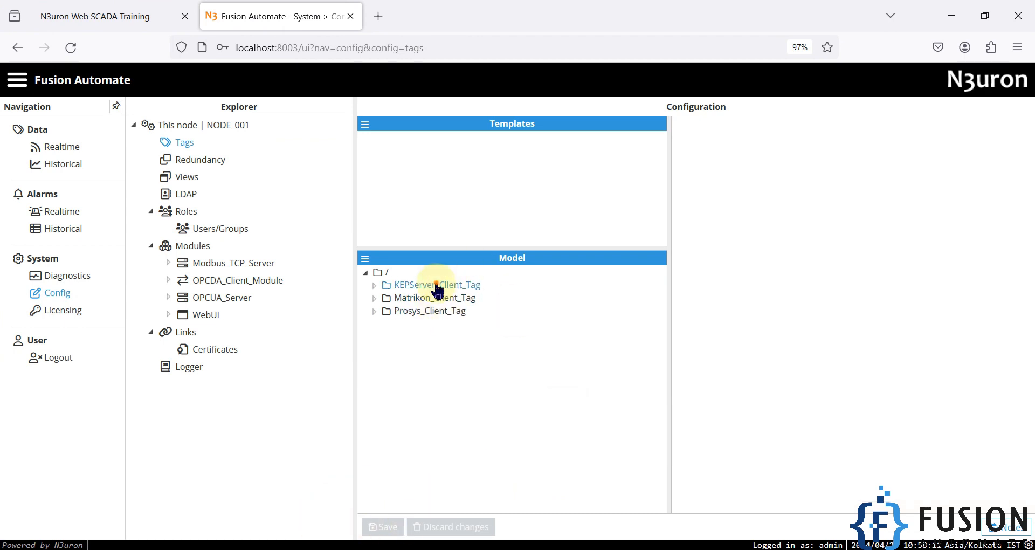
click(702, 193)
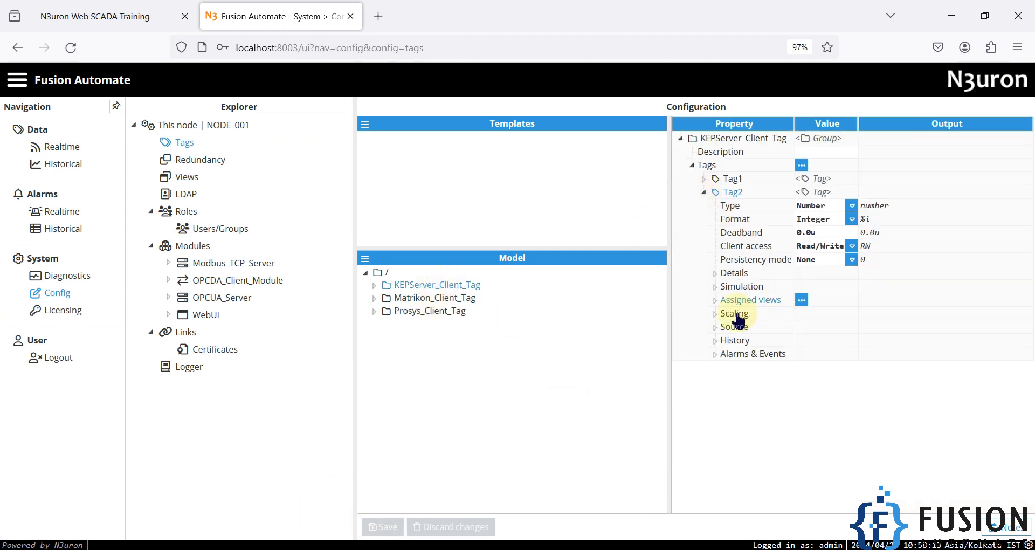
click(715, 327)
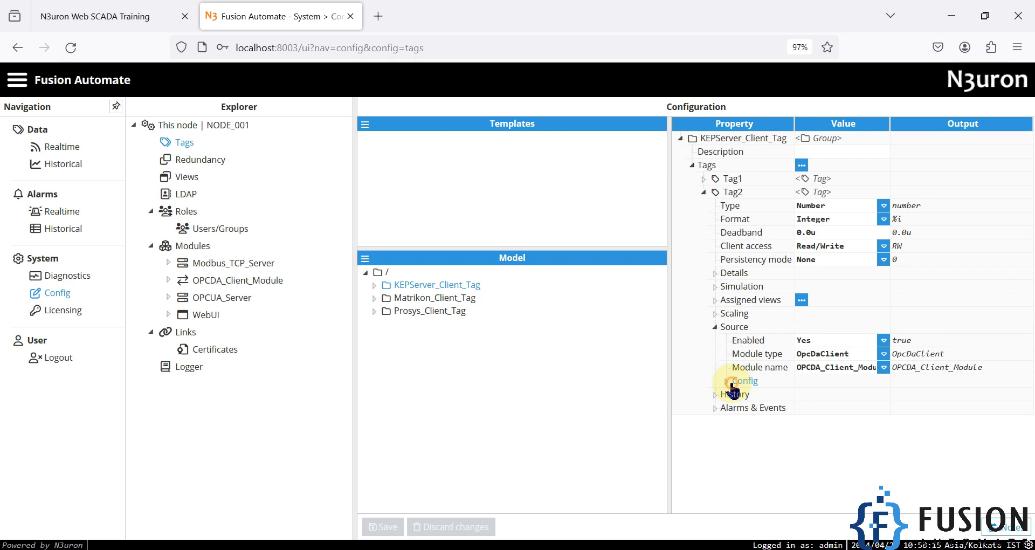
click(725, 382)
click(814, 421)
text(1000)
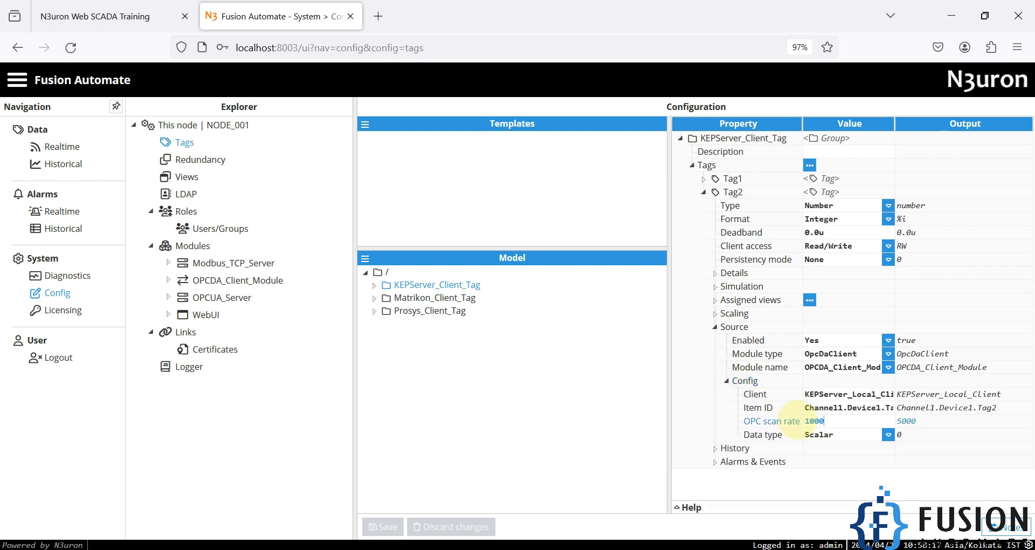
click(754, 485)
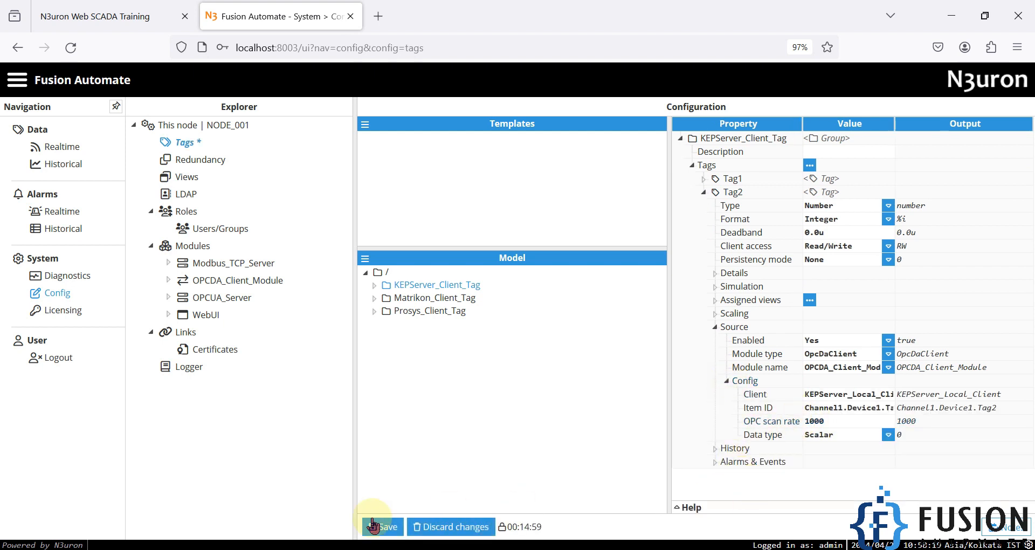
click(371, 525)
Display the realtime values of KEPServer_Client_Tag in N3uron side by side with ModScan32, with a wider browser window
click(55, 146)
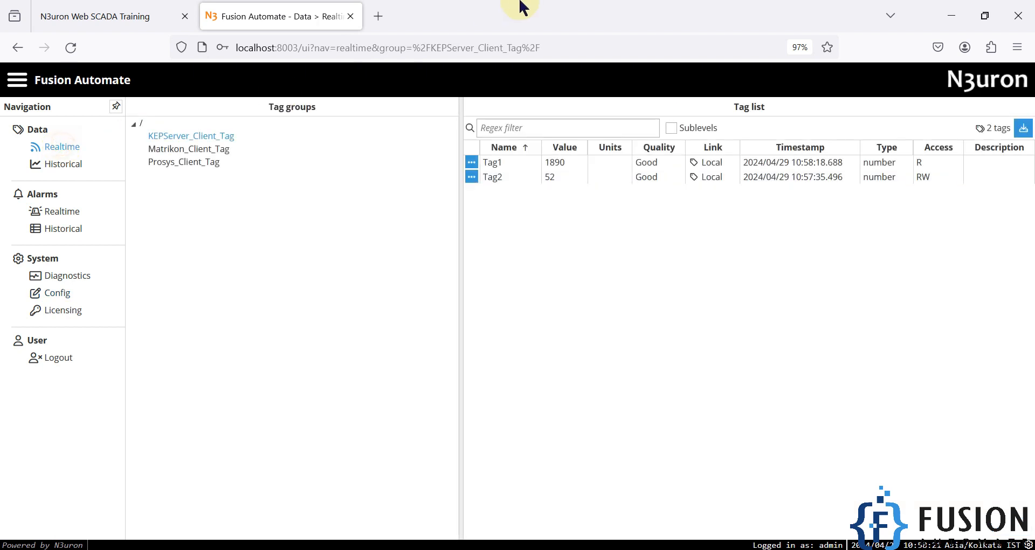
drag(519, 7, 2, 110)
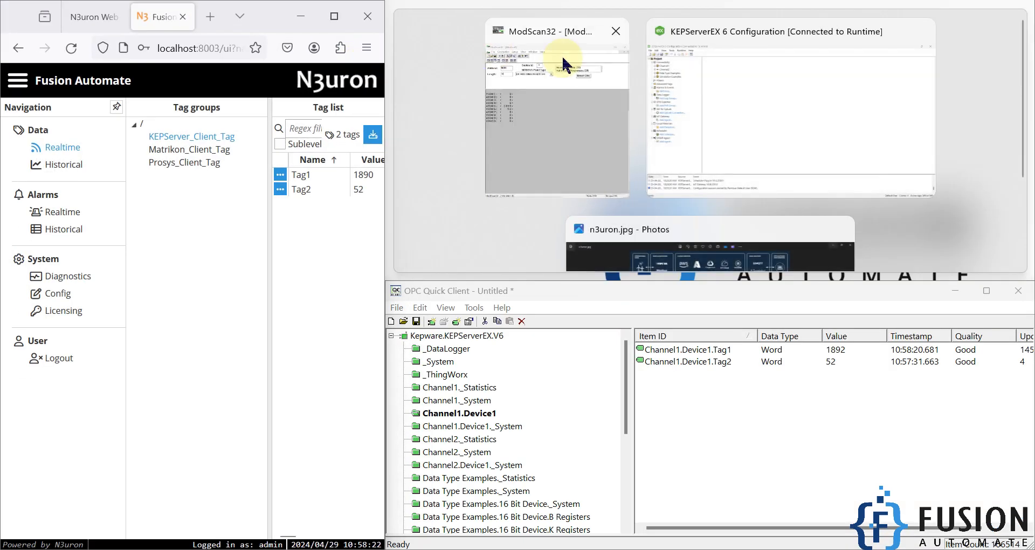
click(444, 49)
drag(386, 231, 551, 243)
Write the value 22 to register 40006 in ModScan32 and compare it with Tag2 in N3uron and OPC Quick Client
double_click(603, 232)
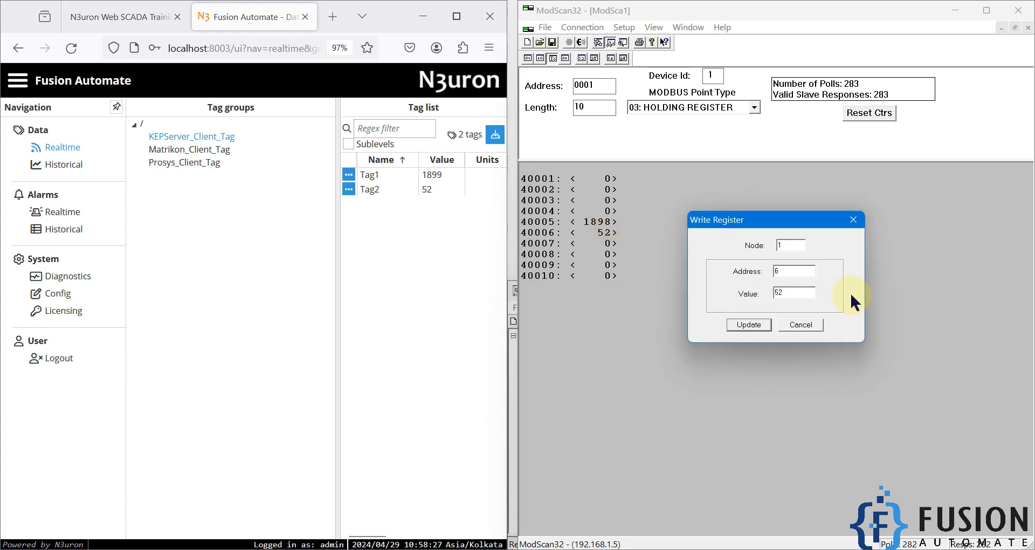
double_click(792, 292)
text(25)
key(Return)
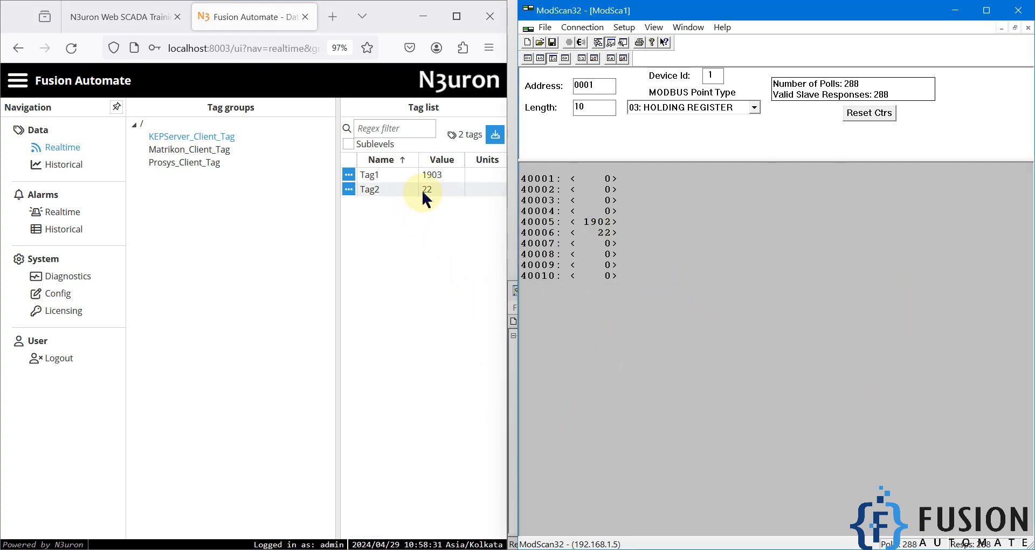
click(512, 447)
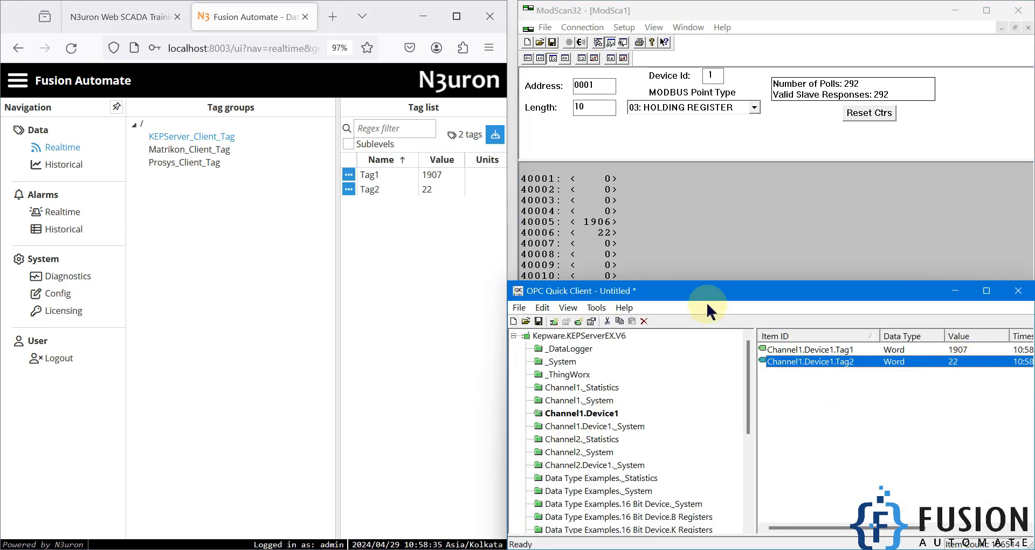
Place OPC Quick Client below the N3uron tag values and write the value 66 to register 40006 in ModScan32
drag(666, 295, 129, 289)
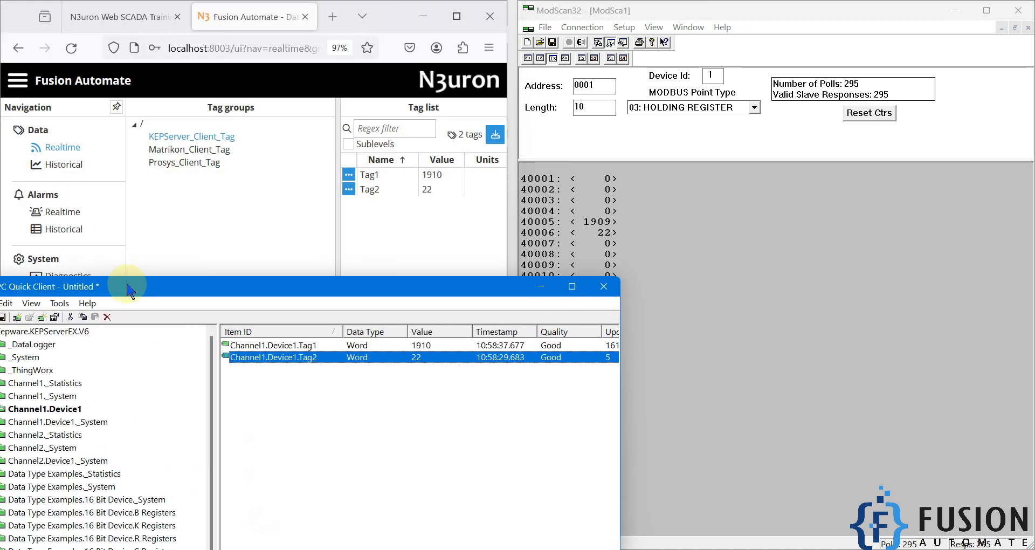
click(605, 235)
double_click(604, 233)
double_click(788, 291)
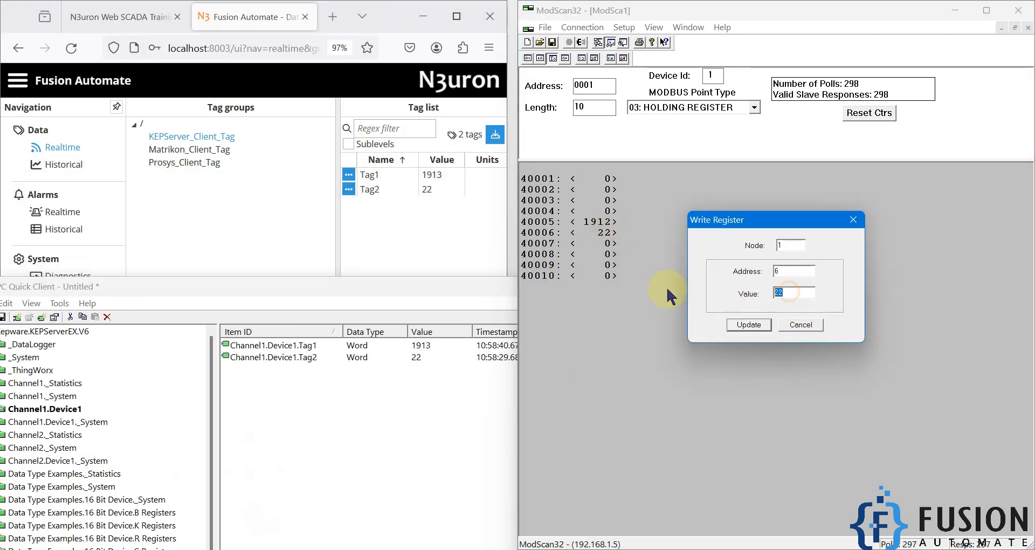
text(66)
key(Return)
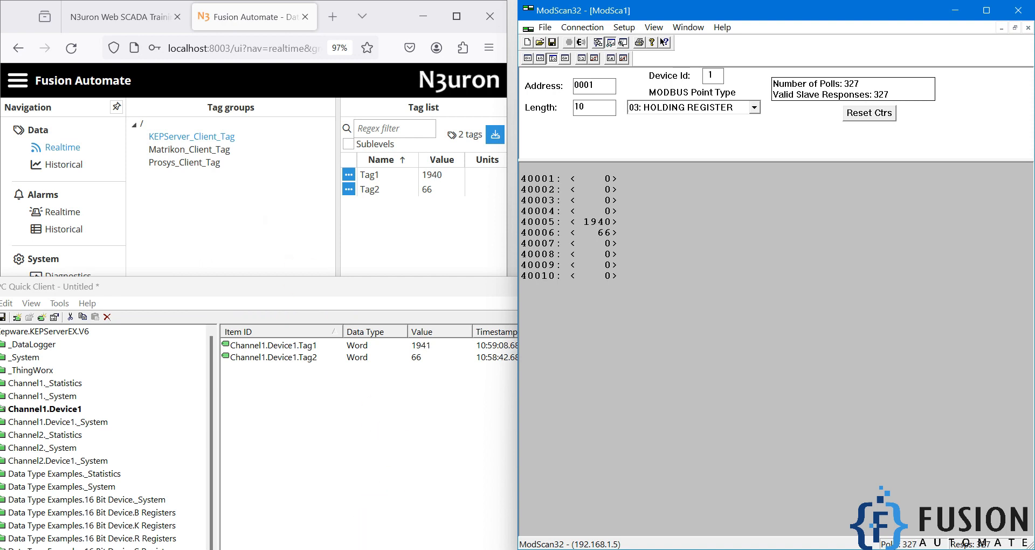
Switch to the n3uron.jpg diagram in Photos, examine the data acquisition and delivery protocols, and minimize it
click(383, 549)
click(371, 549)
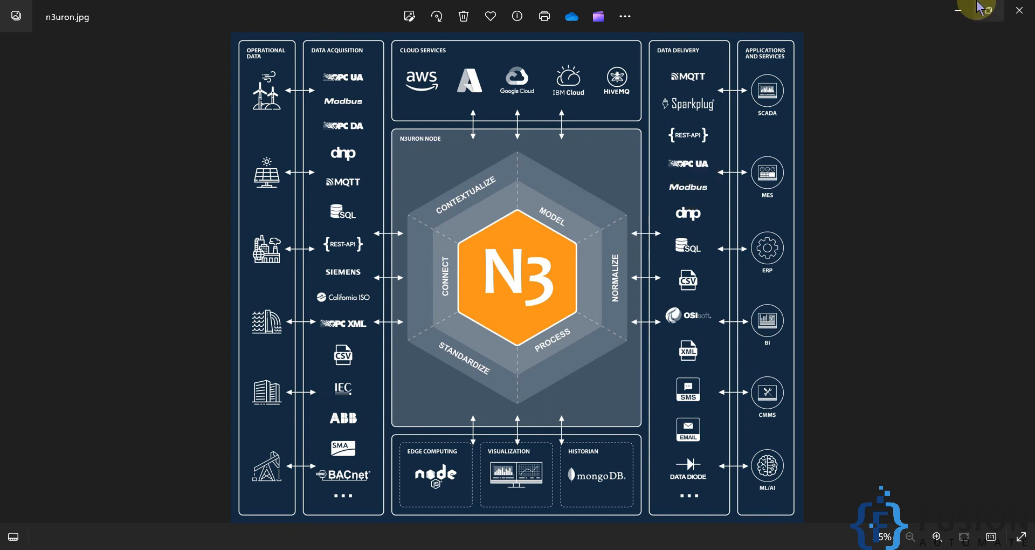
click(960, 11)
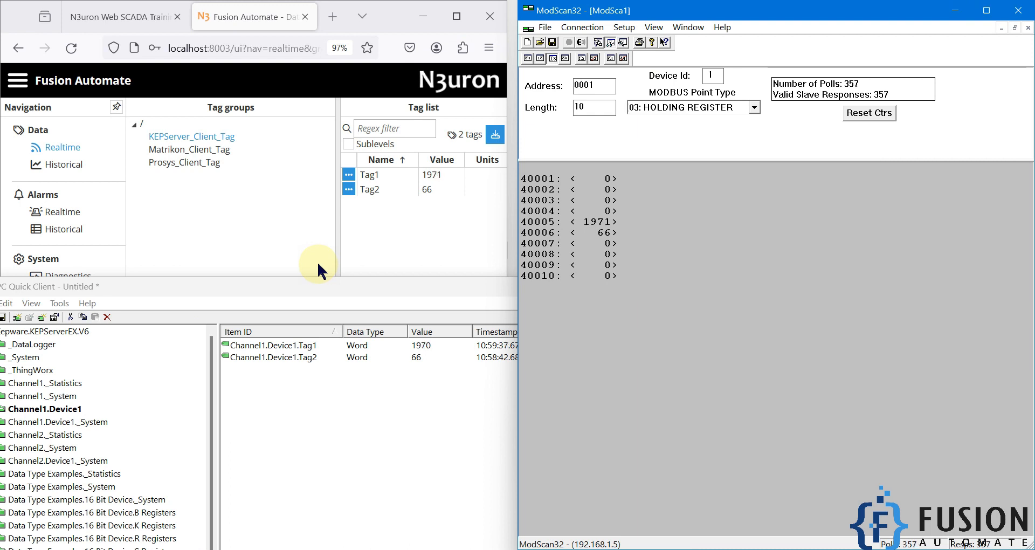
Compare the values of Tag1 and Tag2 in OPC Quick Client, N3uron and ModScan32 registers 40005 and 40006
click(320, 287)
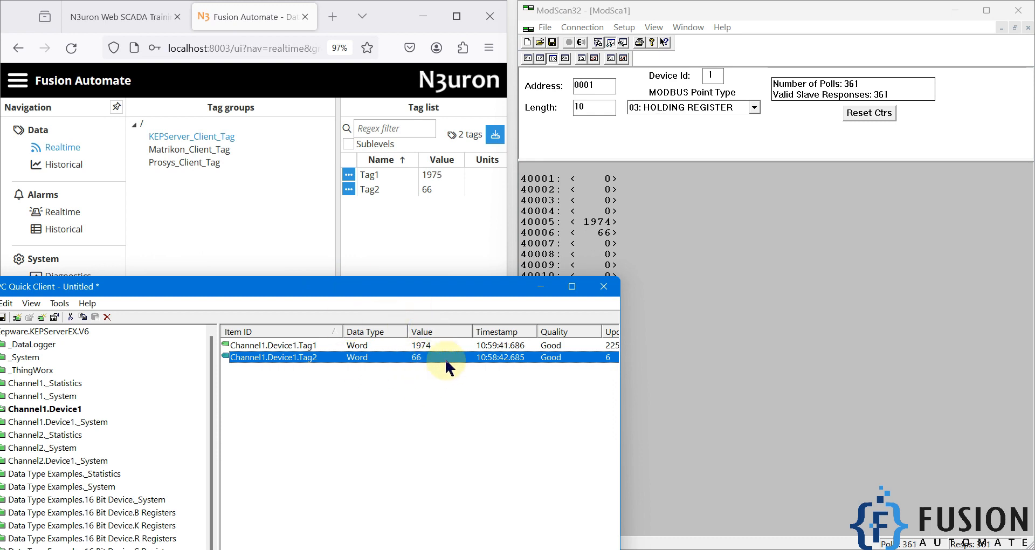
click(426, 347)
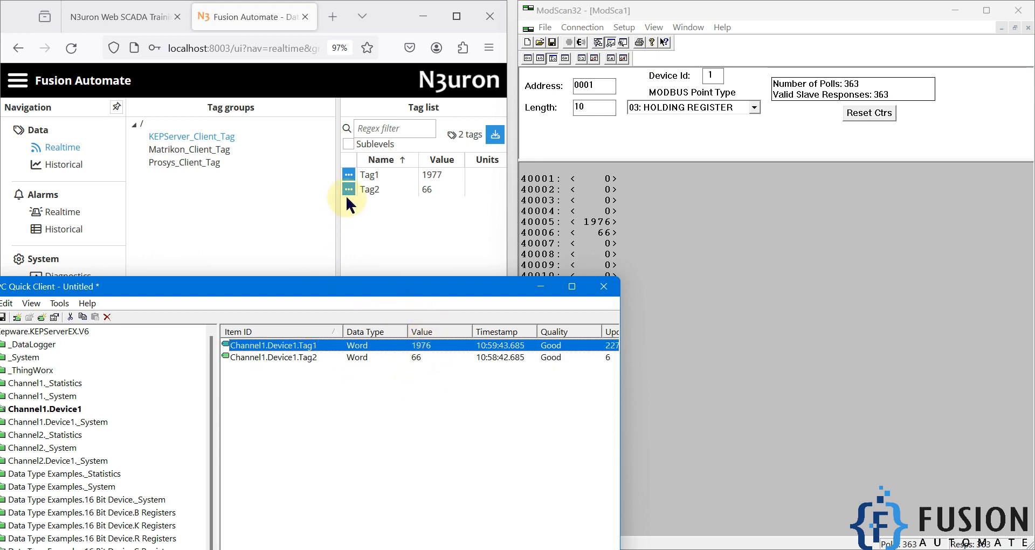
click(430, 175)
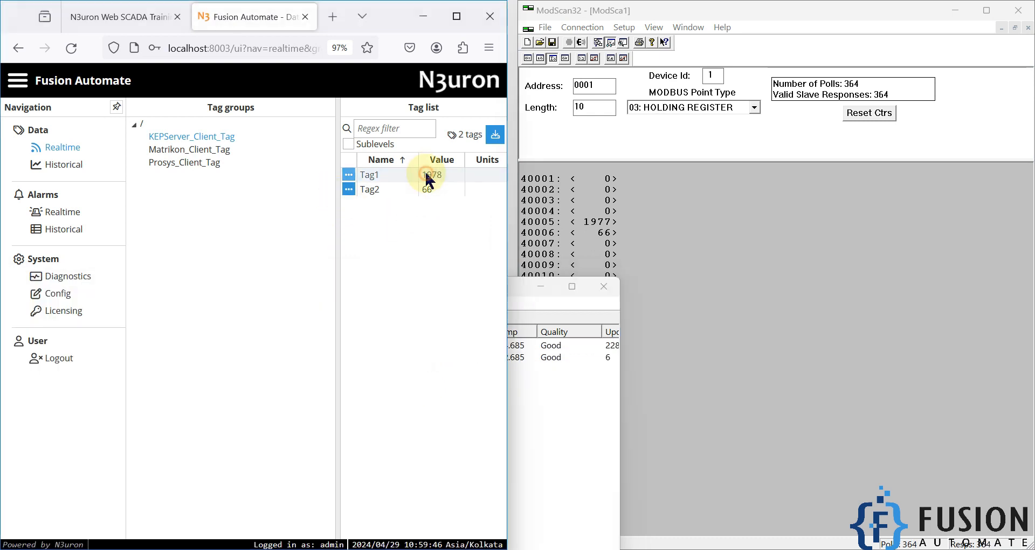
click(596, 228)
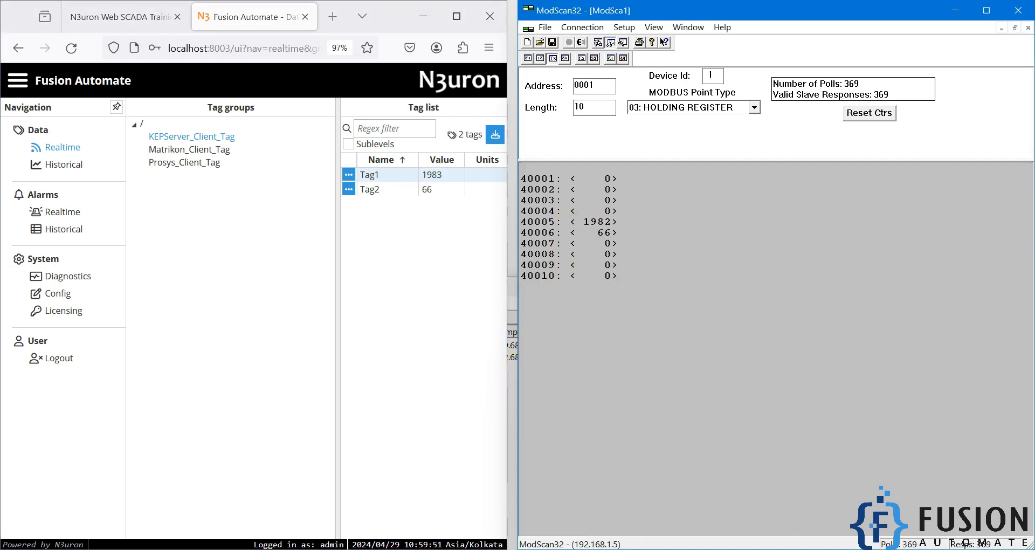
click(459, 549)
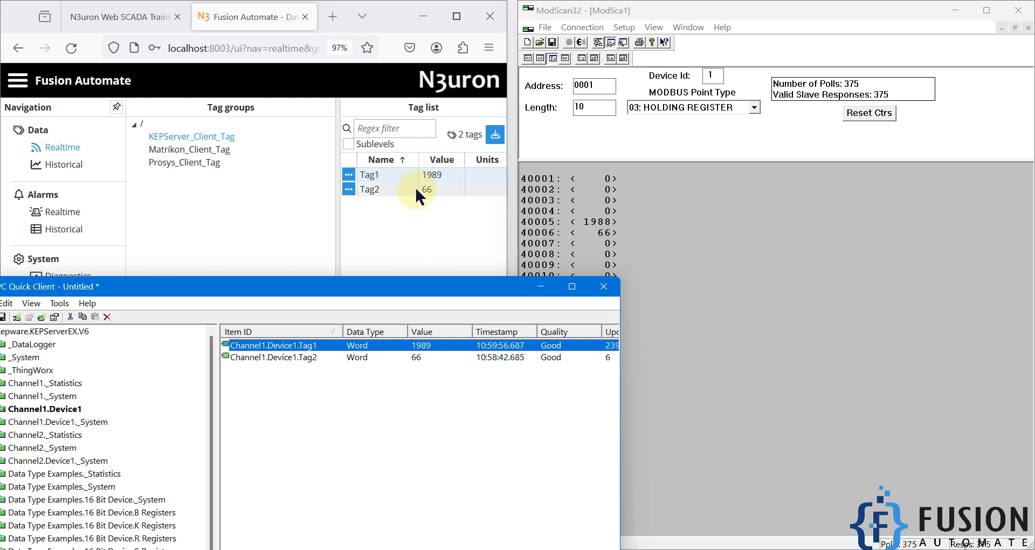
click(415, 357)
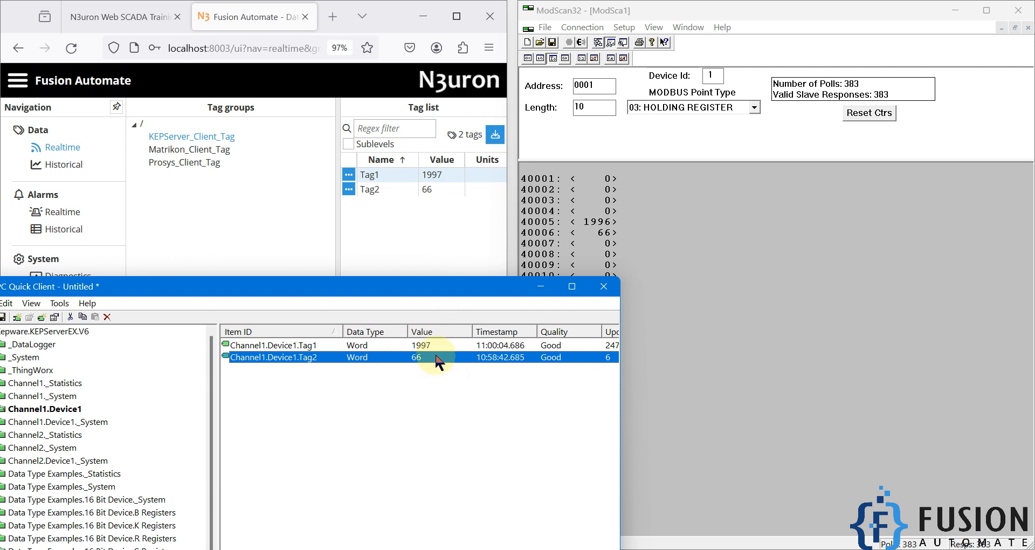
Review Tag2's source configuration in a full-screen N3uron window with the property columns widened
click(284, 204)
click(456, 16)
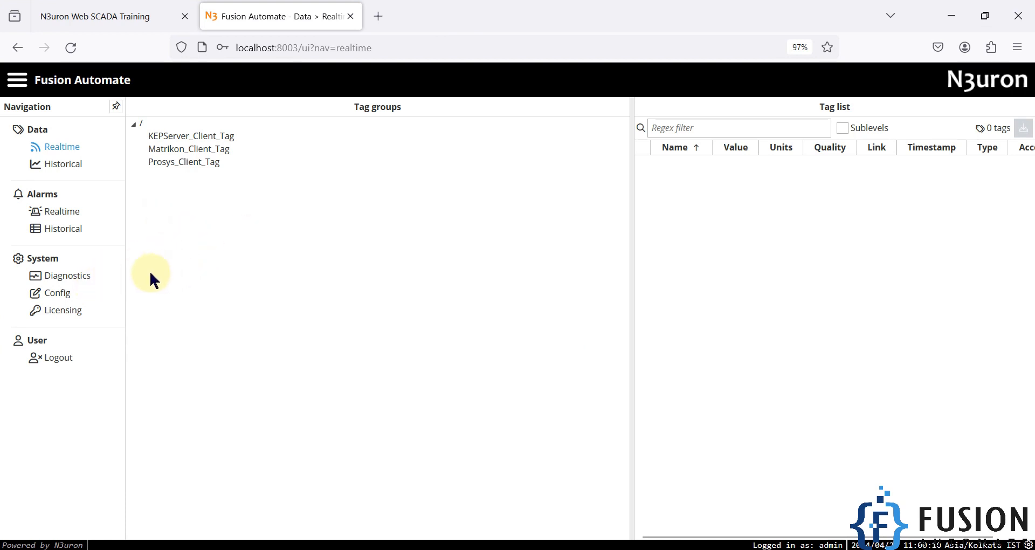
click(70, 292)
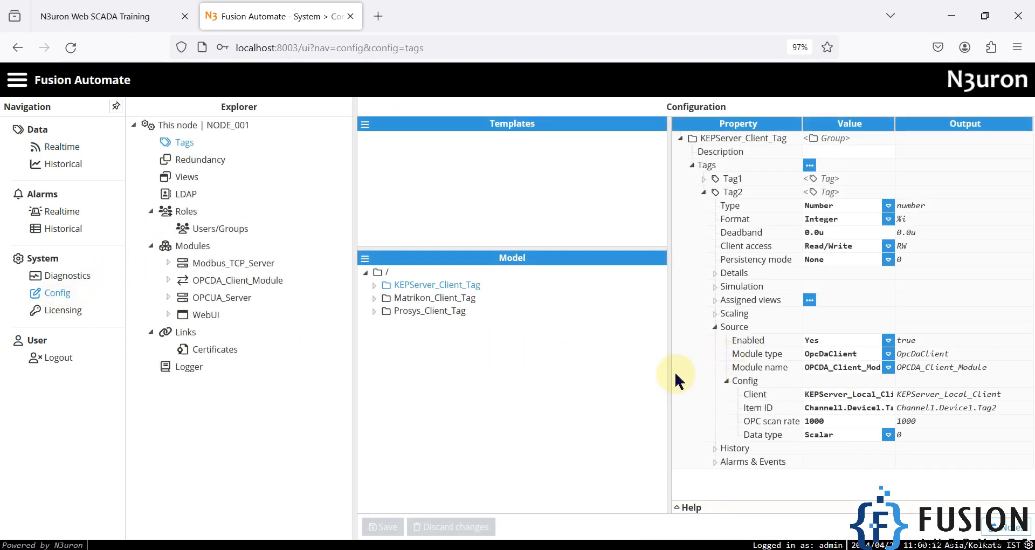
drag(667, 370, 526, 372)
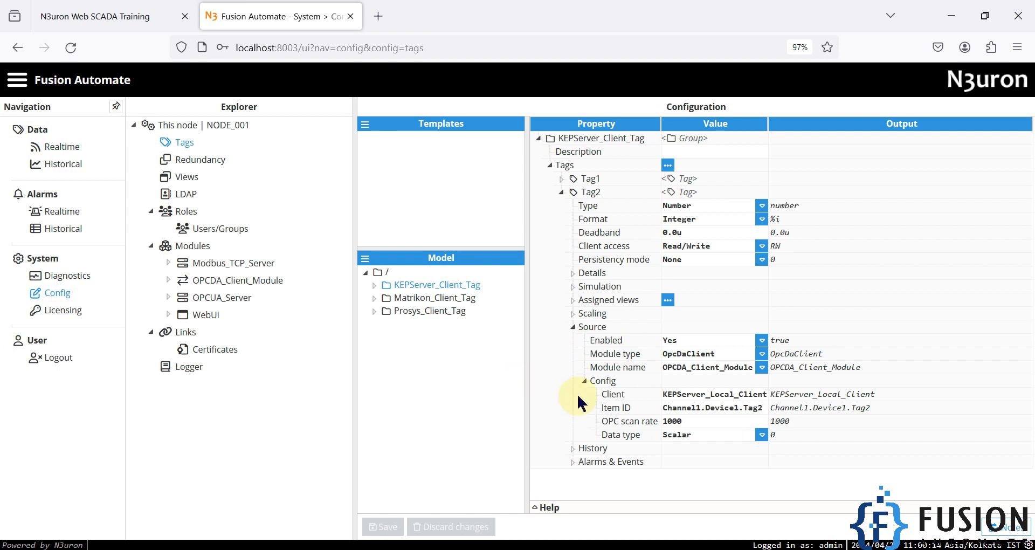
Add a tag map named Prosys_Int to TagMapGroup in the Modbus_TCP_Server configuration
click(241, 264)
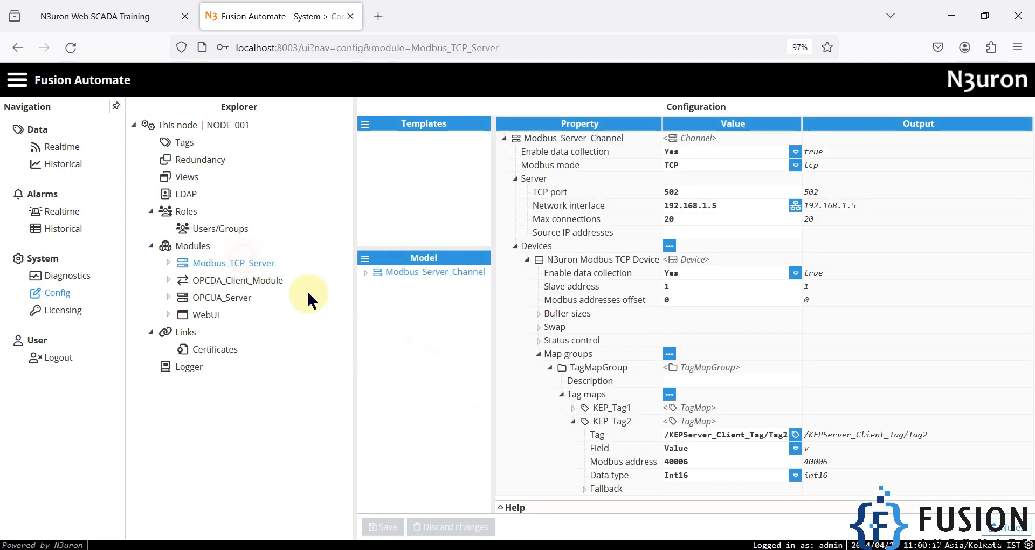
click(561, 395)
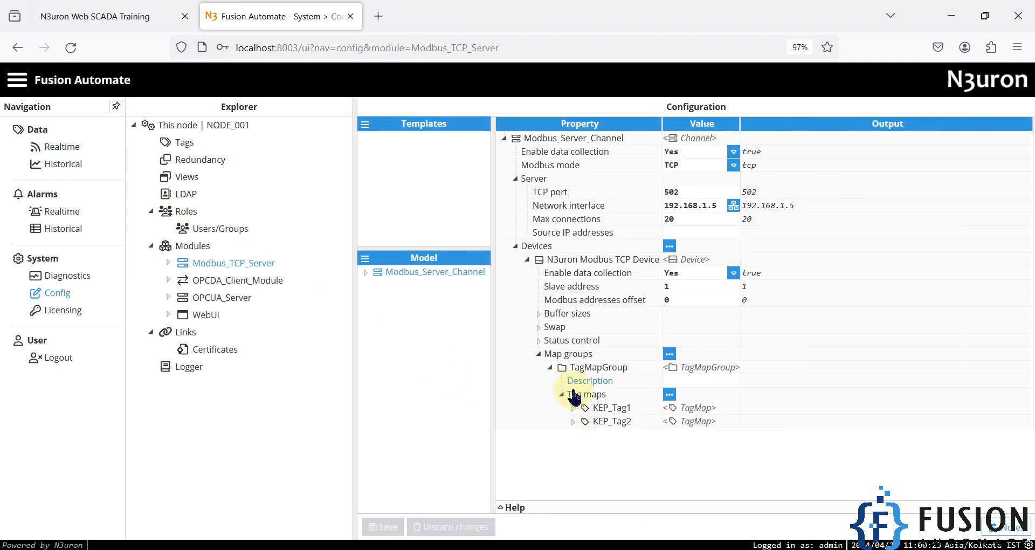
click(669, 395)
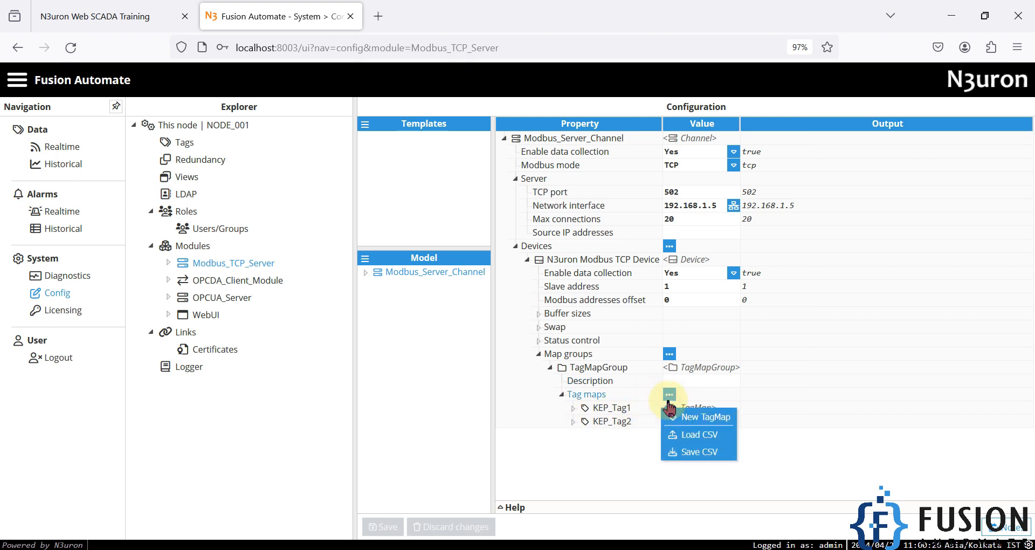
click(684, 417)
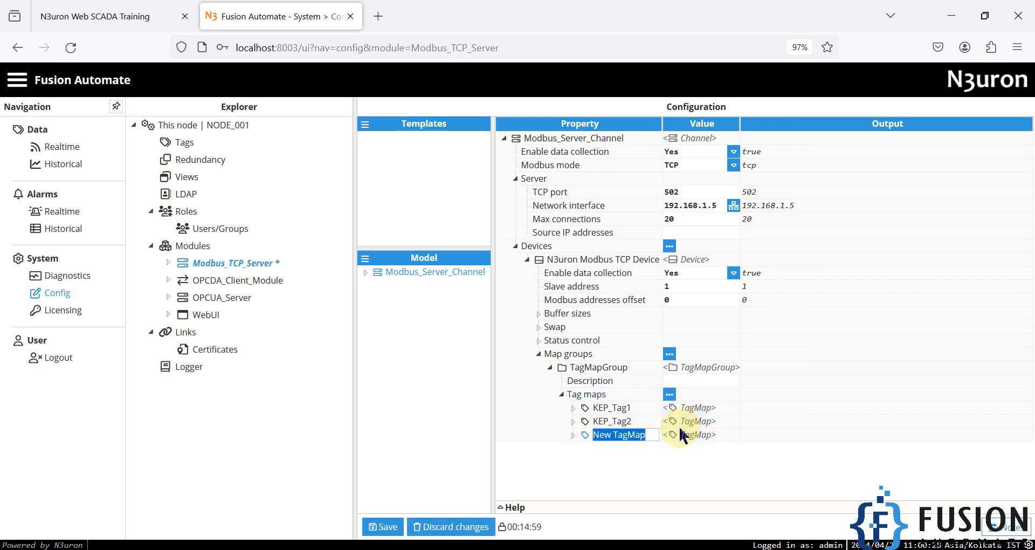
text(Prosys_Int)
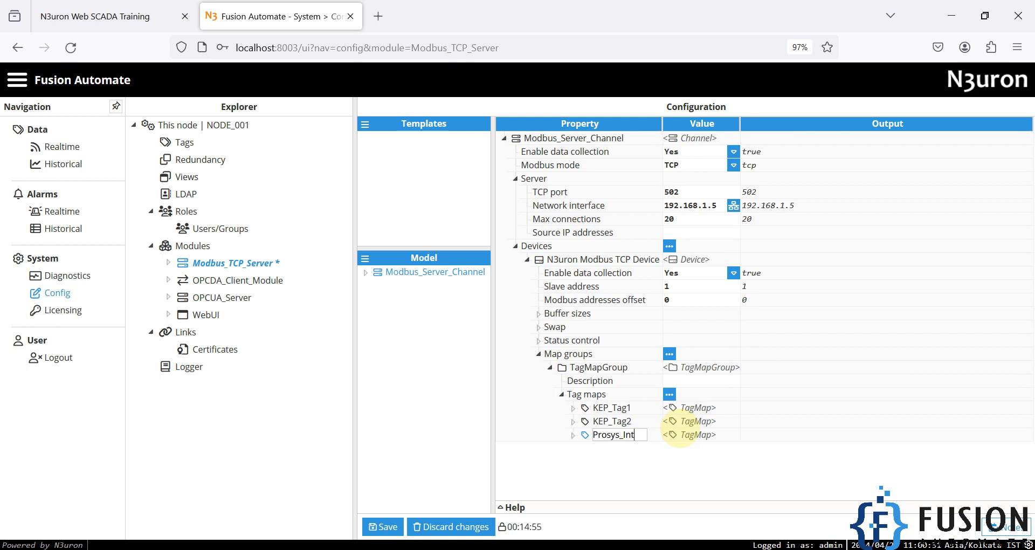
key(Return)
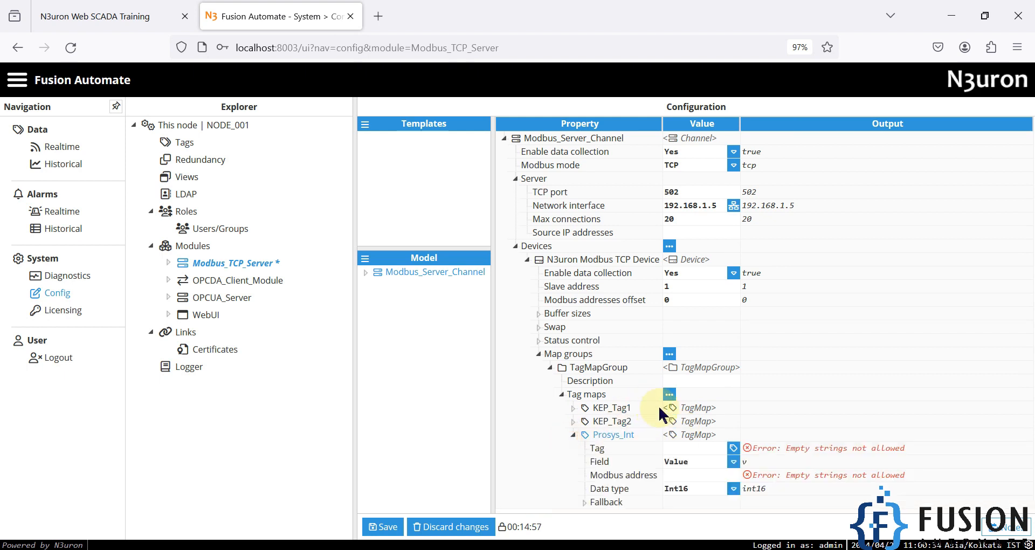
Link the Prosys_Int tag map to the PsInteger1 tag from the Prosys_Client_Tag group
click(734, 448)
click(397, 167)
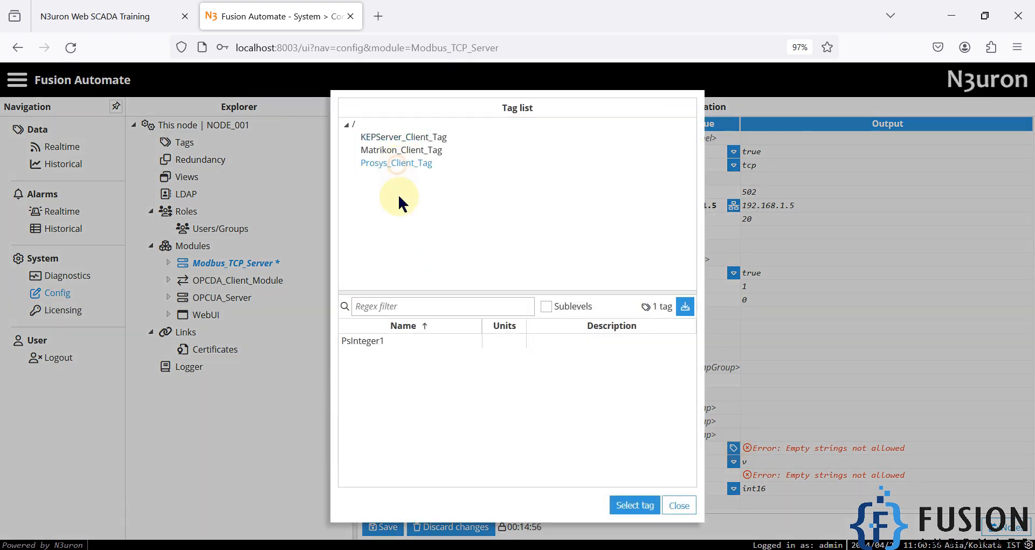
click(363, 341)
click(637, 506)
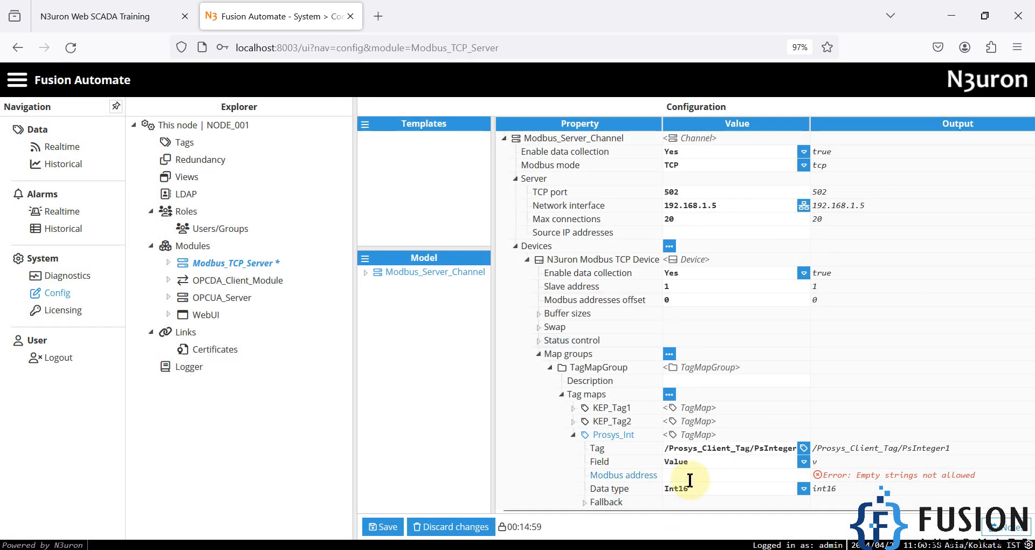
Set the Prosys_Int Modbus address to 40007 and save the configuration with a restart of the Modbus_TCP_Server module
click(690, 478)
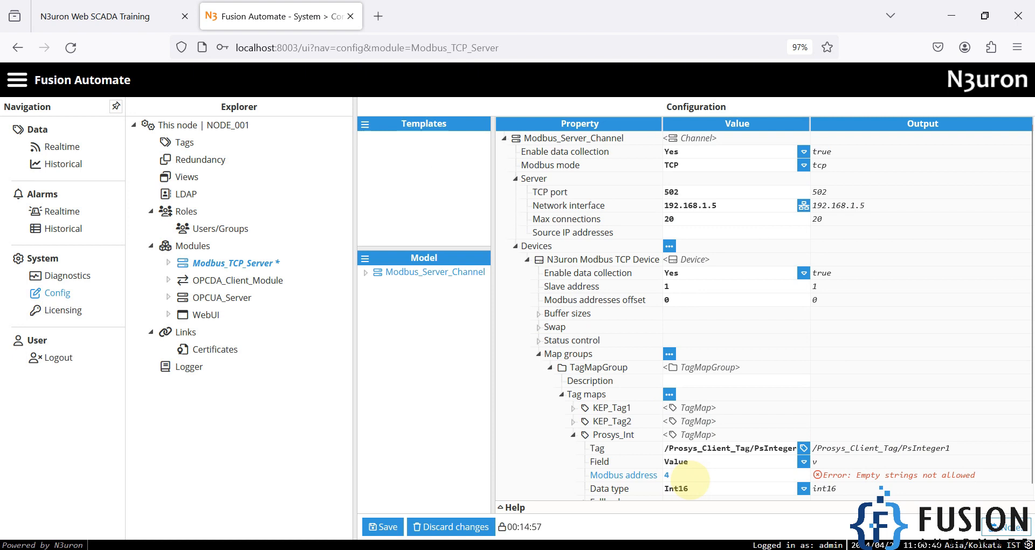
text(40007)
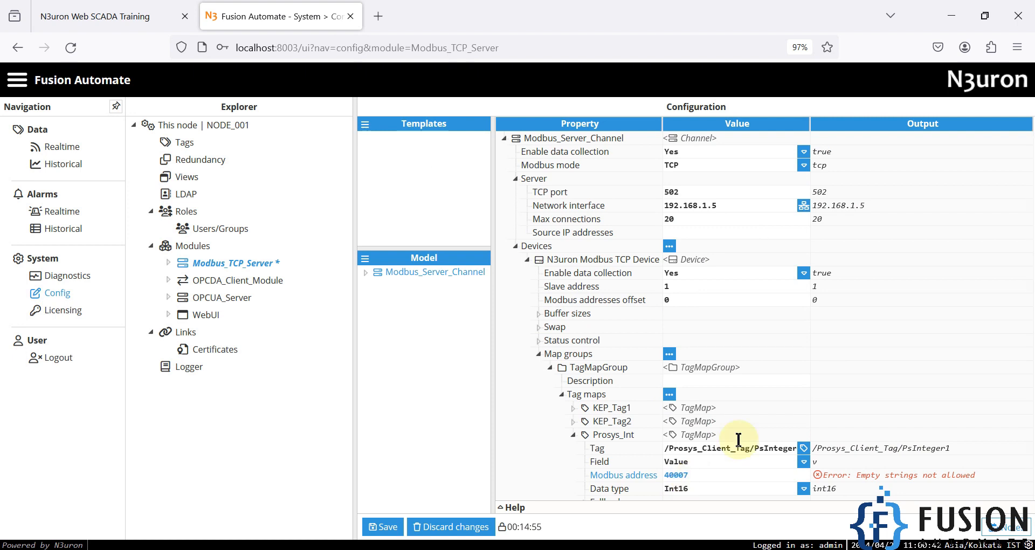
click(401, 527)
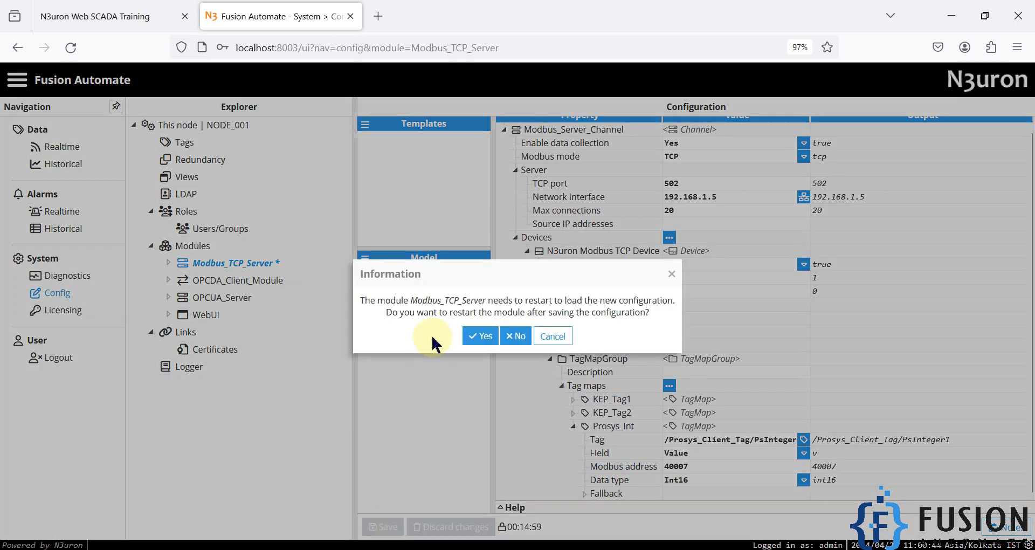
click(478, 336)
Place the N3uron window beside ModScan32 and compare the real-time value of PsInteger1 in Prosys_Client_Tag with register 40007
double_click(641, 18)
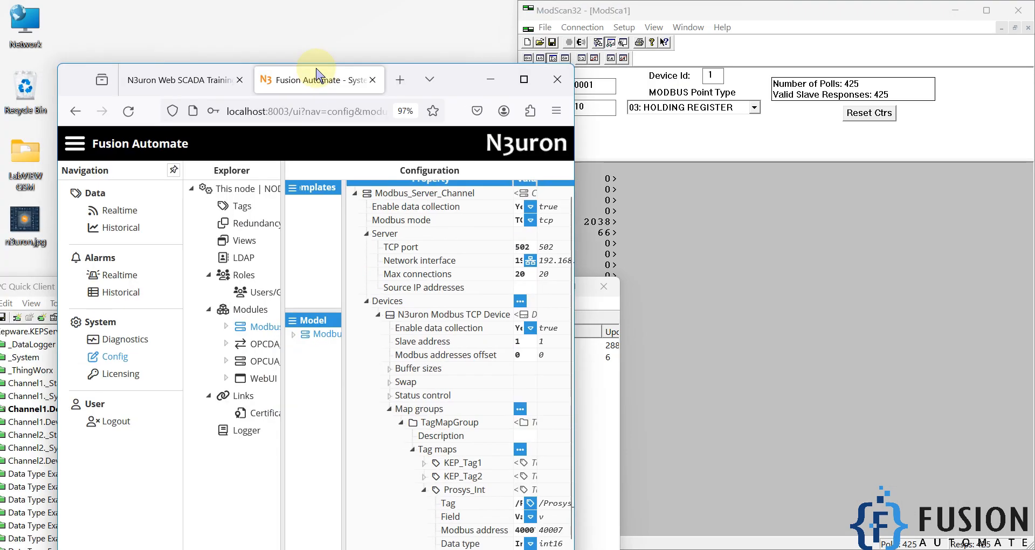
click(824, 313)
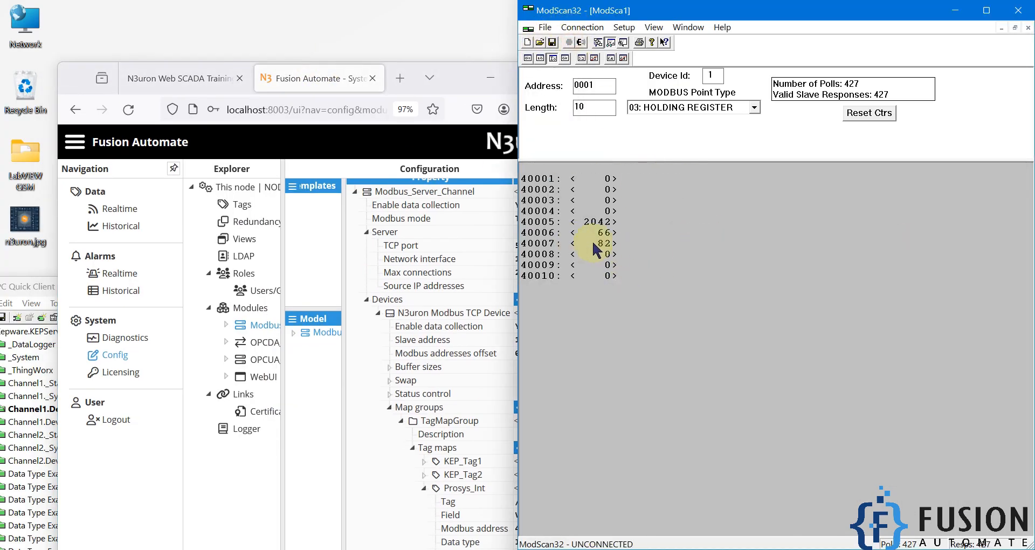
click(122, 209)
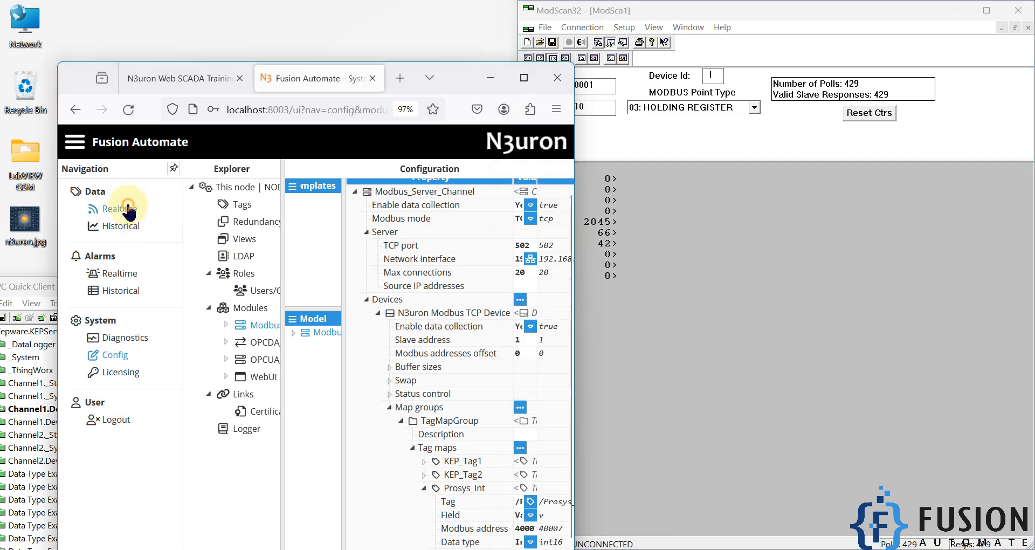
click(271, 225)
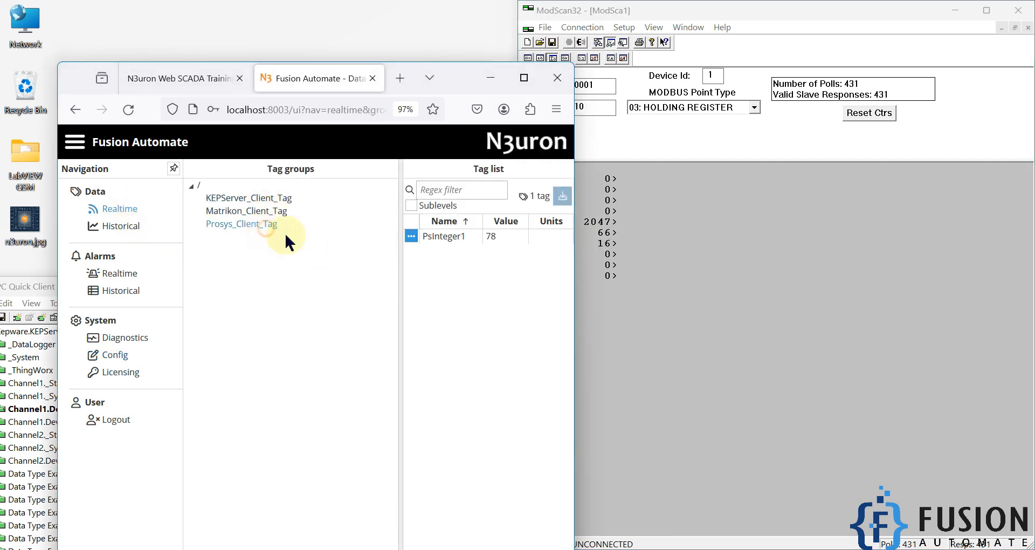
drag(451, 86, 393, 68)
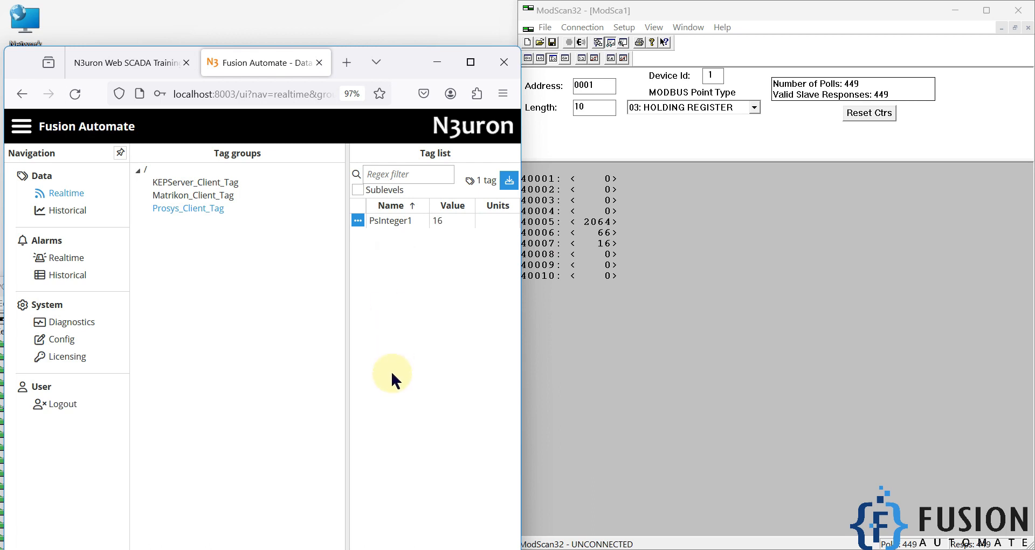
drag(396, 64, 348, 27)
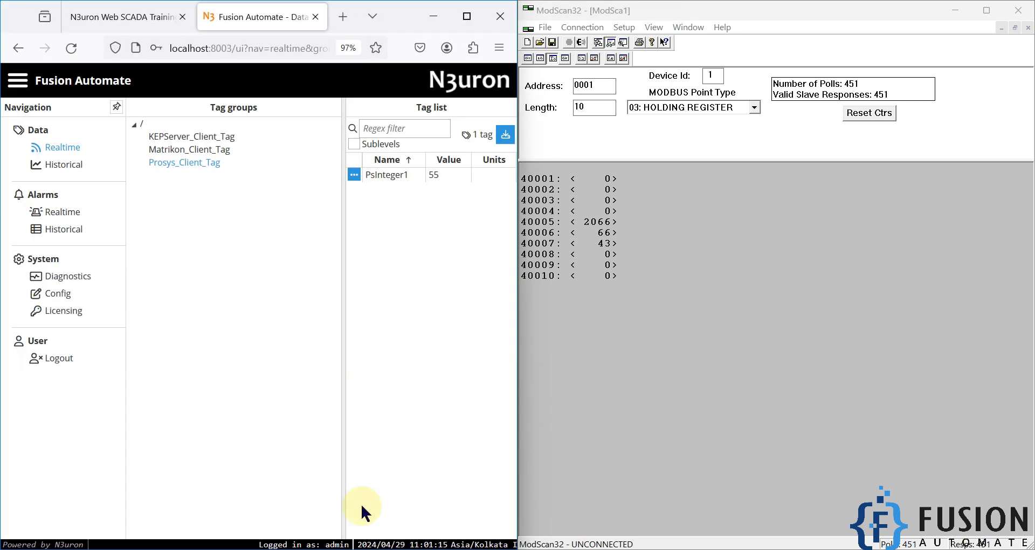
Review the Modbus TCP Server lesson on the N3uron Web SCADA Training page against the N3uron tag groups and OPC Quick Client
click(407, 501)
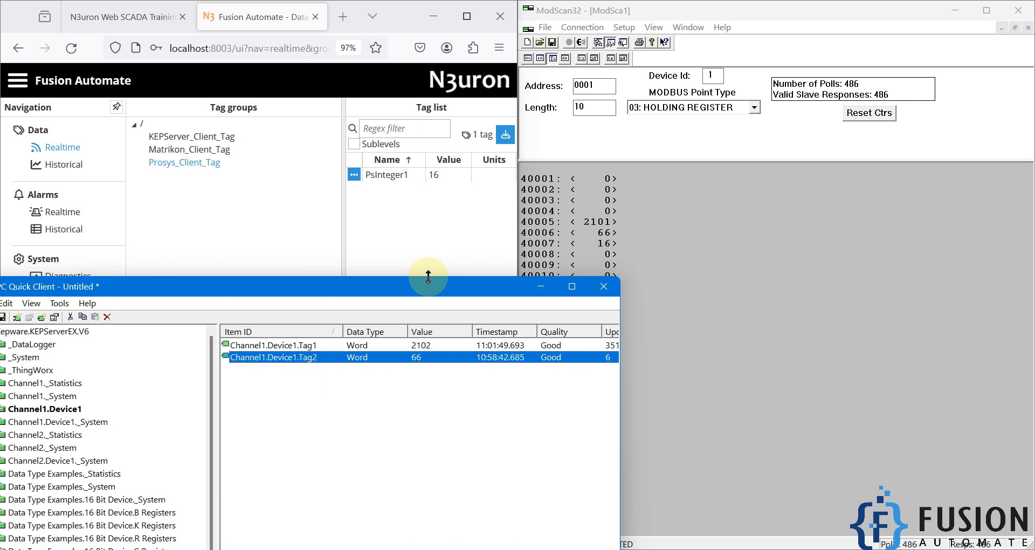
click(232, 224)
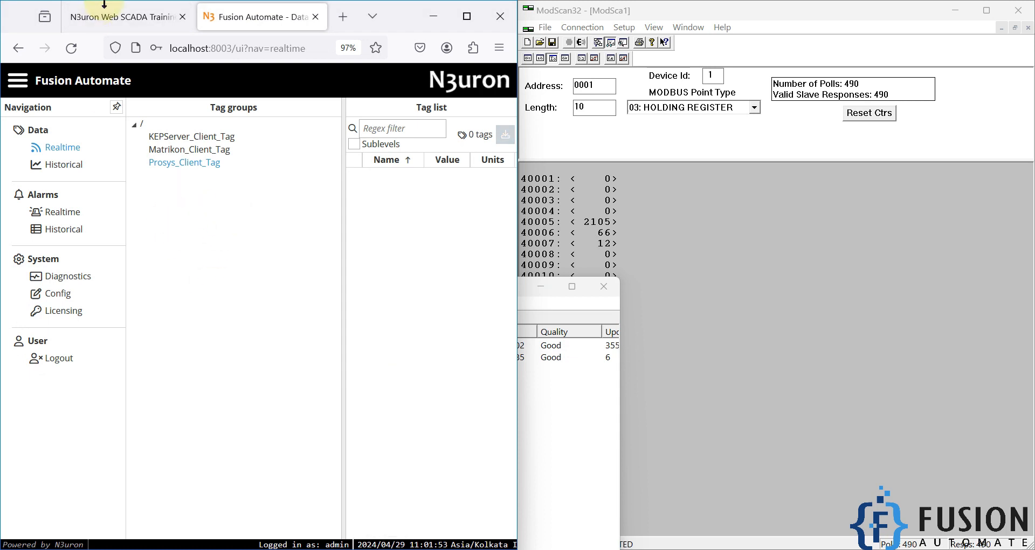
click(104, 8)
scroll(212, 255, down, 5)
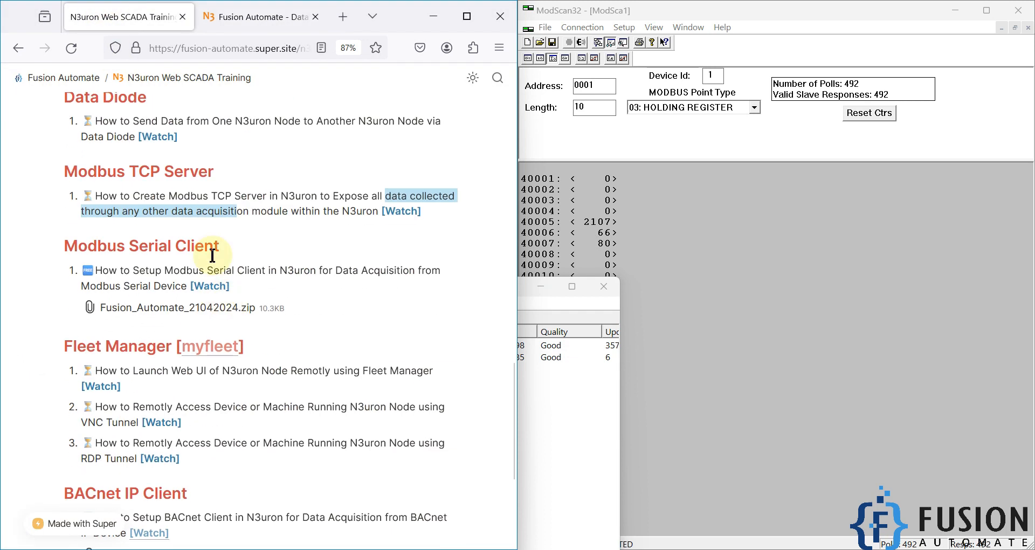
click(245, 226)
click(259, 16)
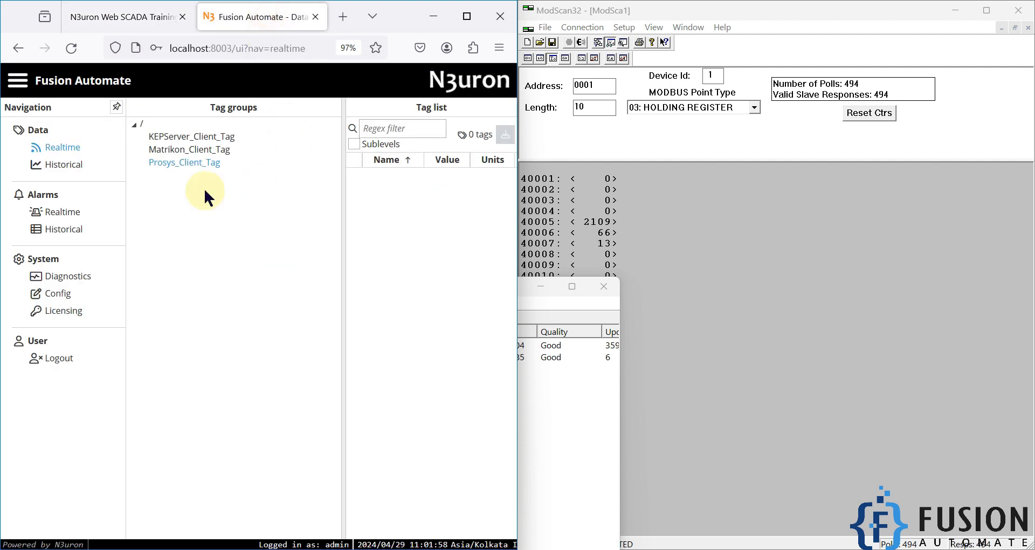
click(94, 16)
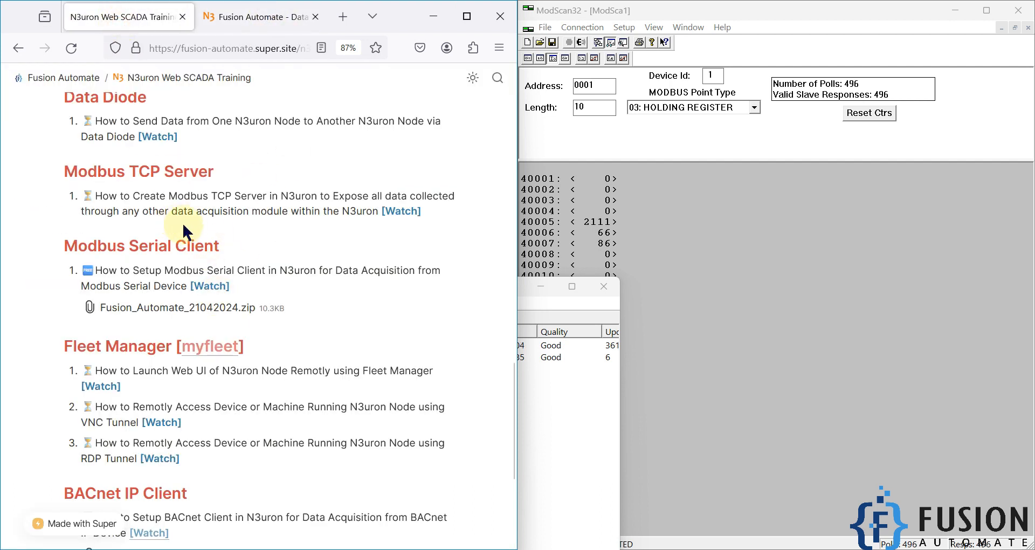
triple_click(176, 214)
click(194, 214)
click(257, 17)
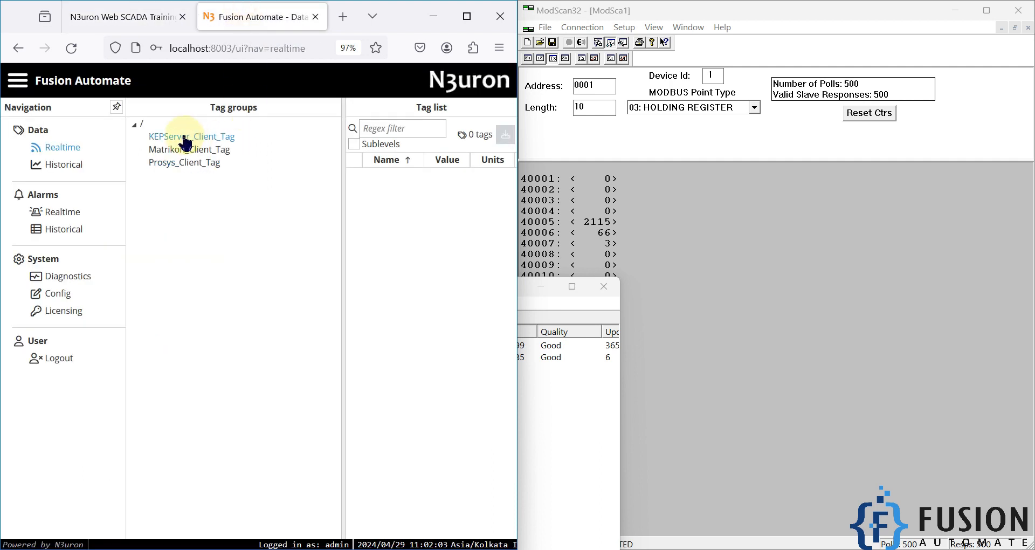
click(604, 413)
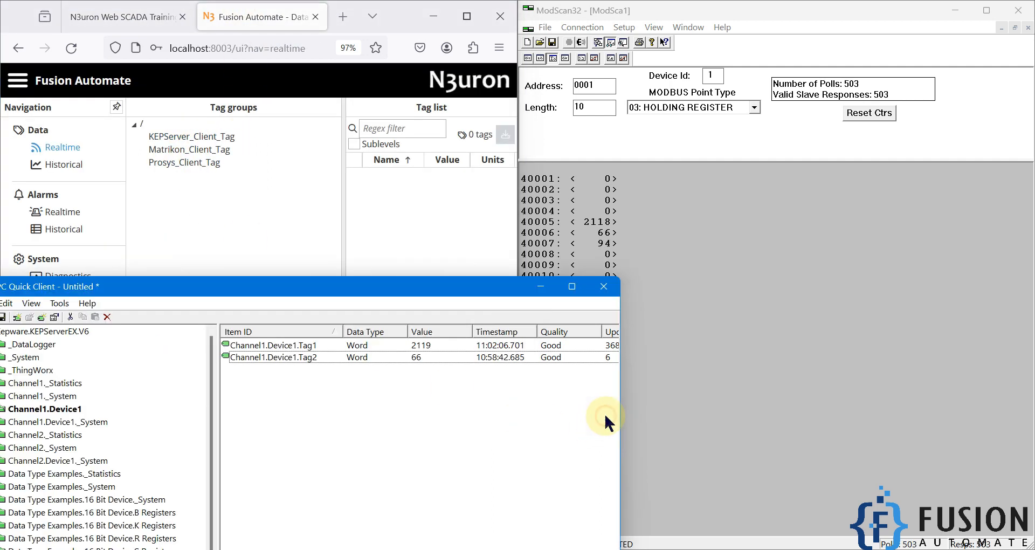
click(209, 209)
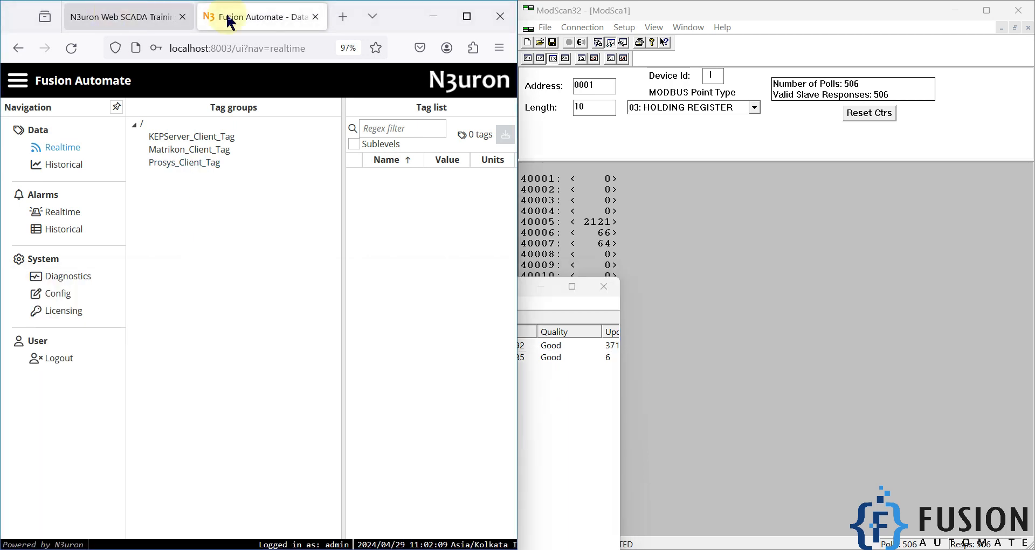
Maximize the N3uron browser window, and minimize it and ModScan32 to clear the desktop behind OPC Quick Client
click(467, 16)
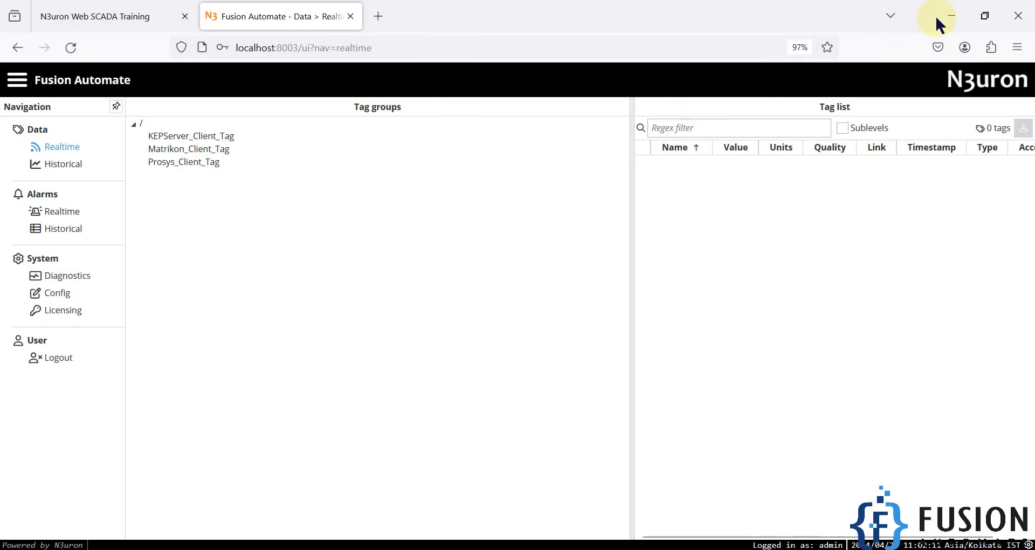
click(951, 16)
click(947, 17)
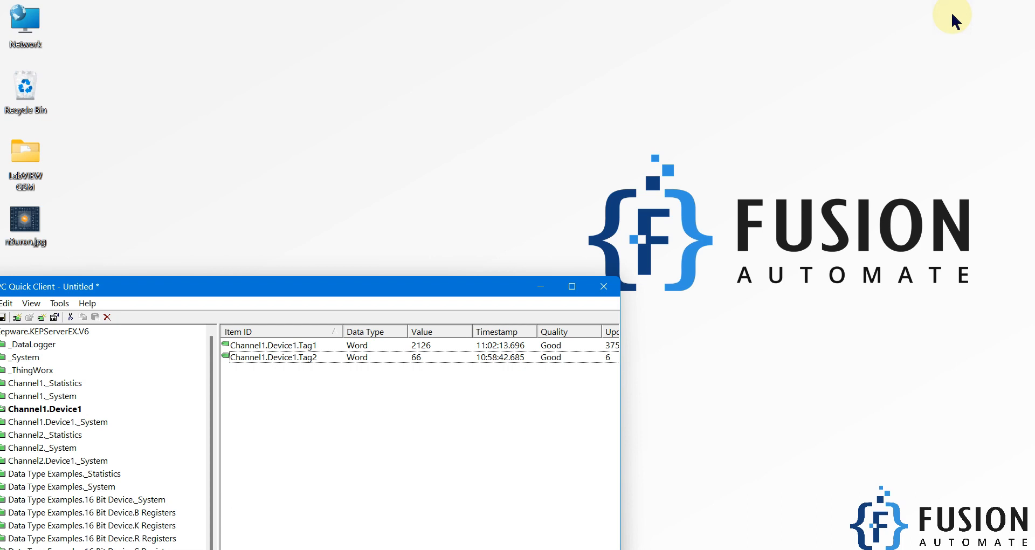